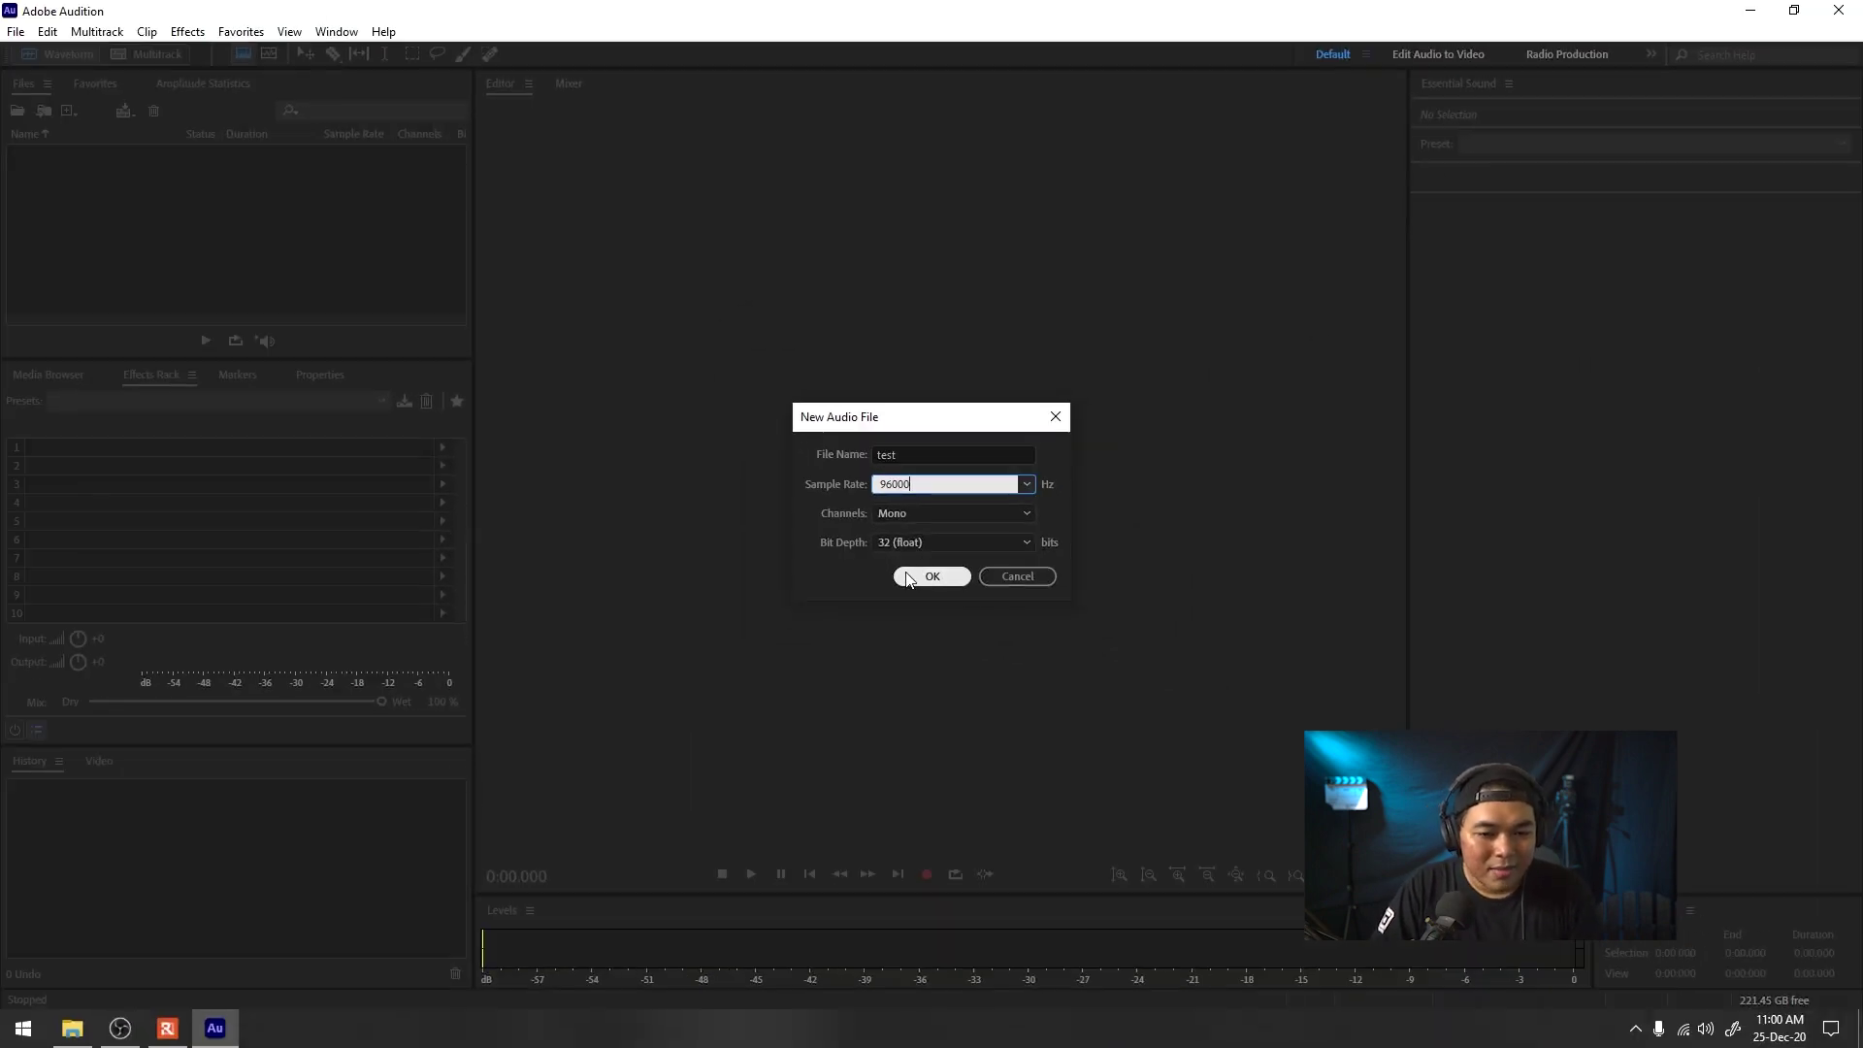
Step: Create the mono audio file test at 96000 Hz and 32-bit float, and record about 5.6 seconds of speech
click(930, 576)
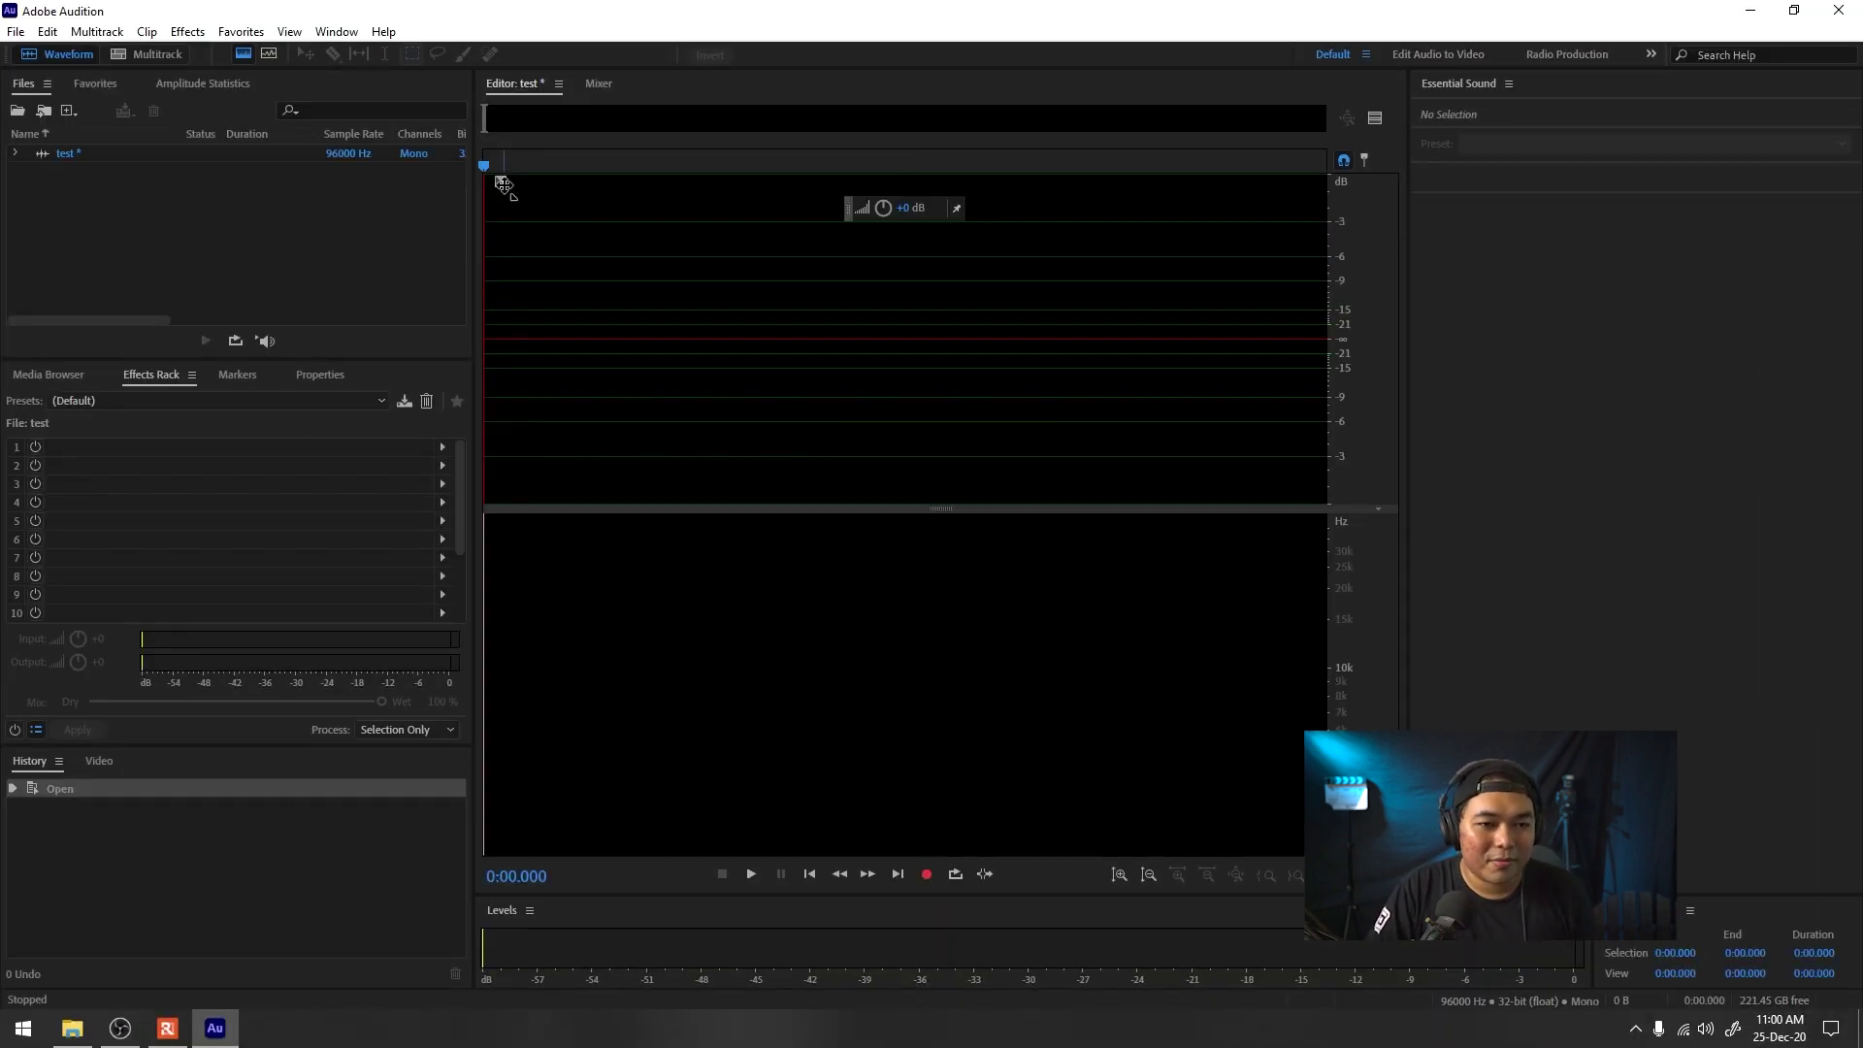
click(558, 176)
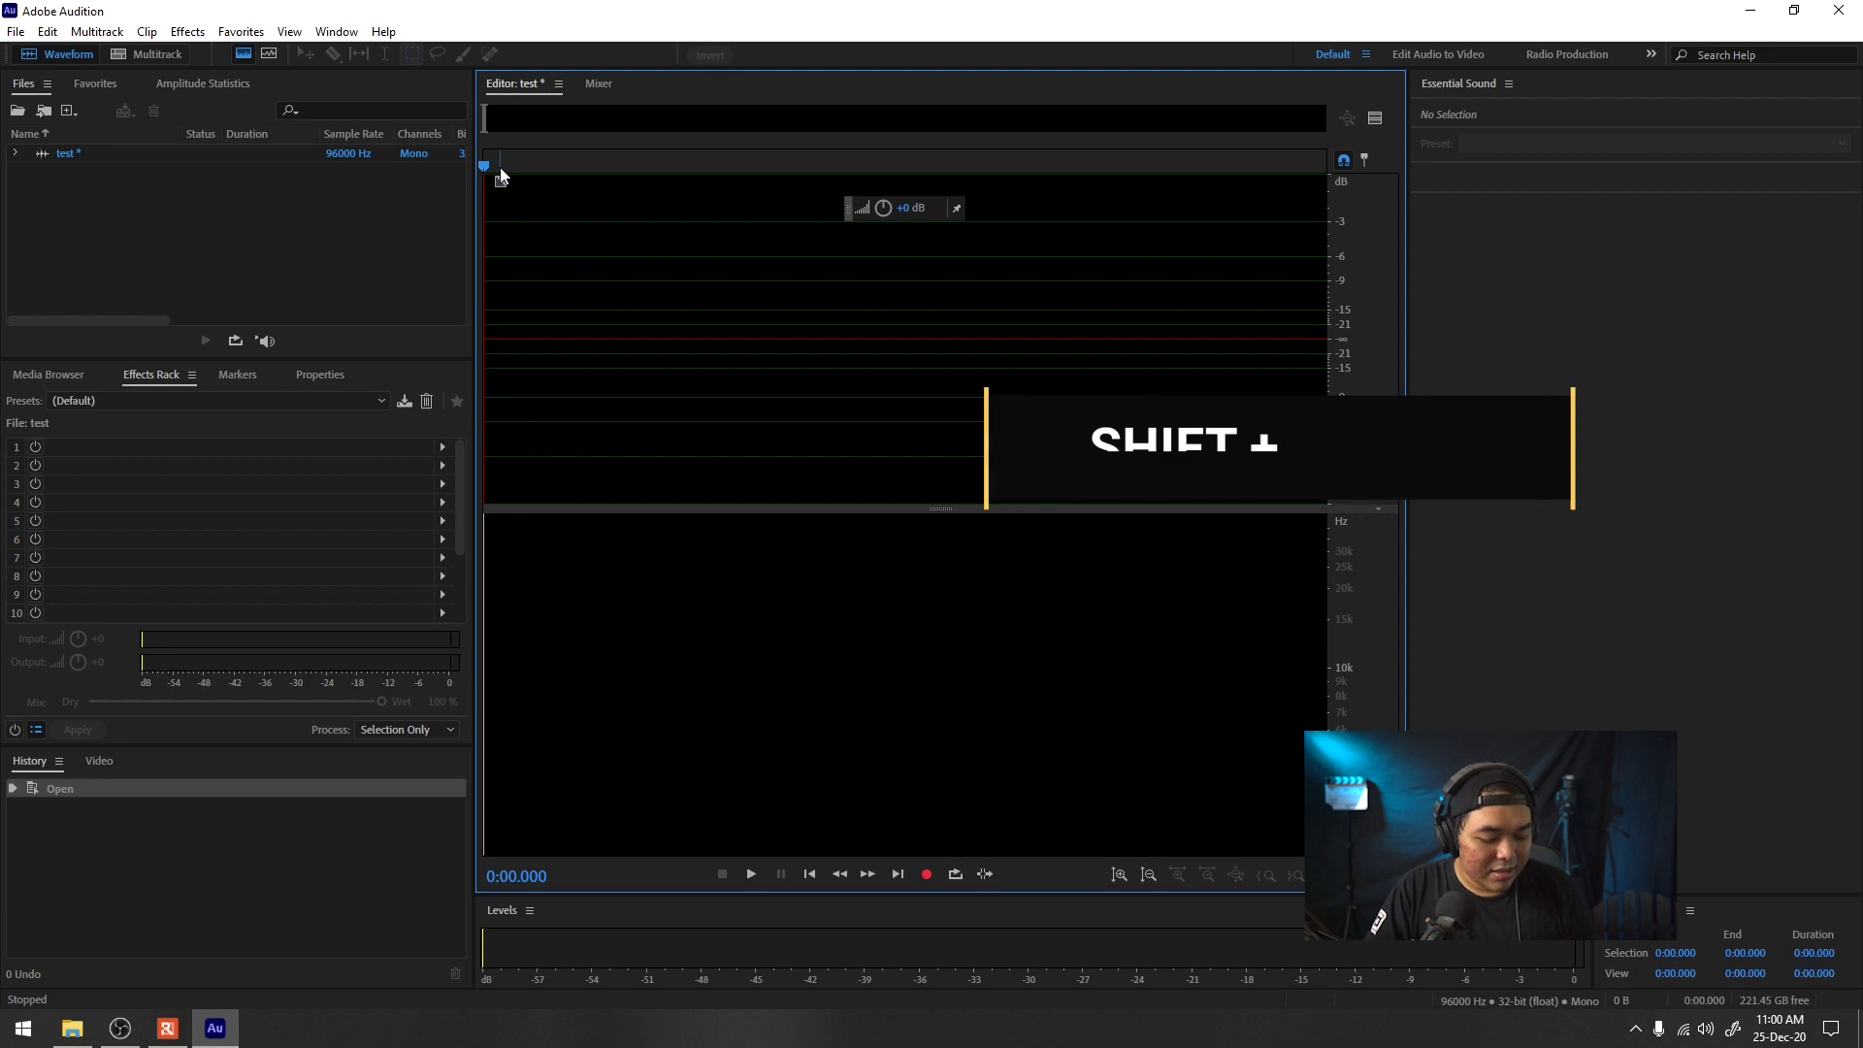
key(shift+space)
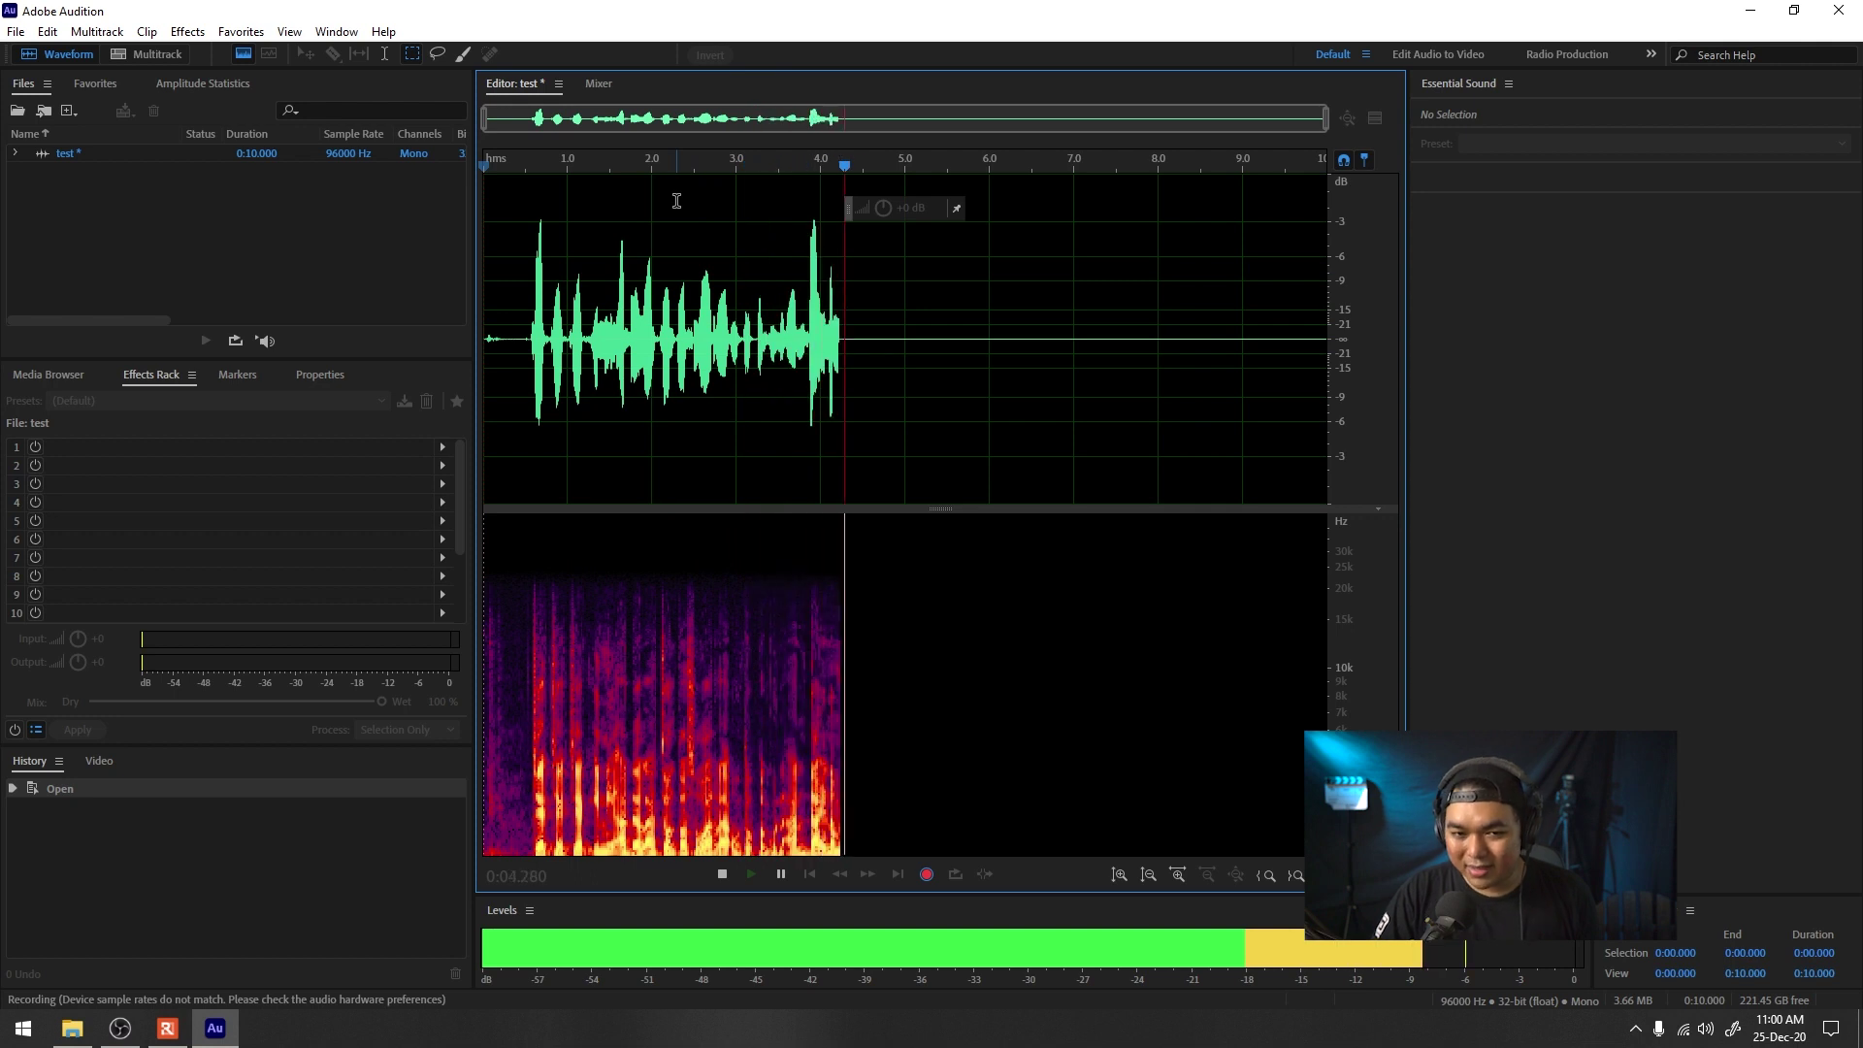
key(space)
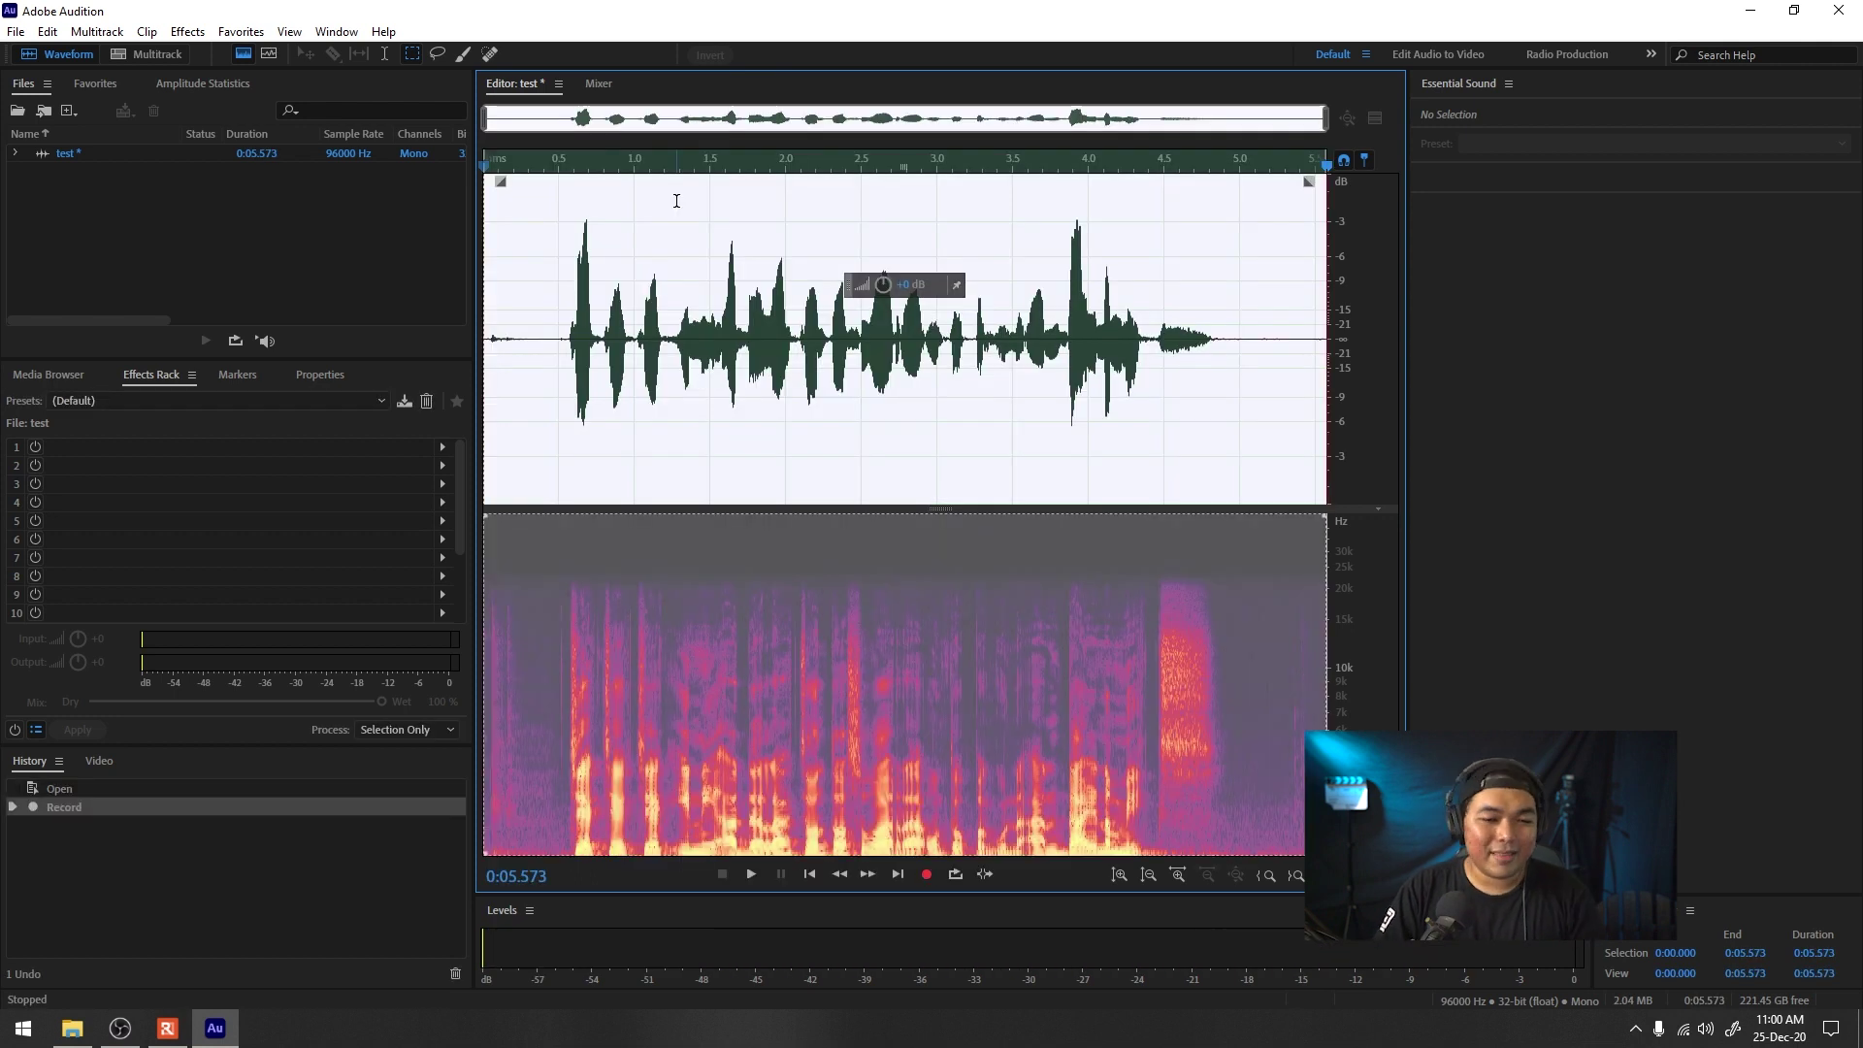
Step: Scan the amplitude statistics of the silent section after the last spoken word
click(767, 288)
scroll(1208, 323, up, 2)
drag(1229, 335, 1316, 362)
click(196, 79)
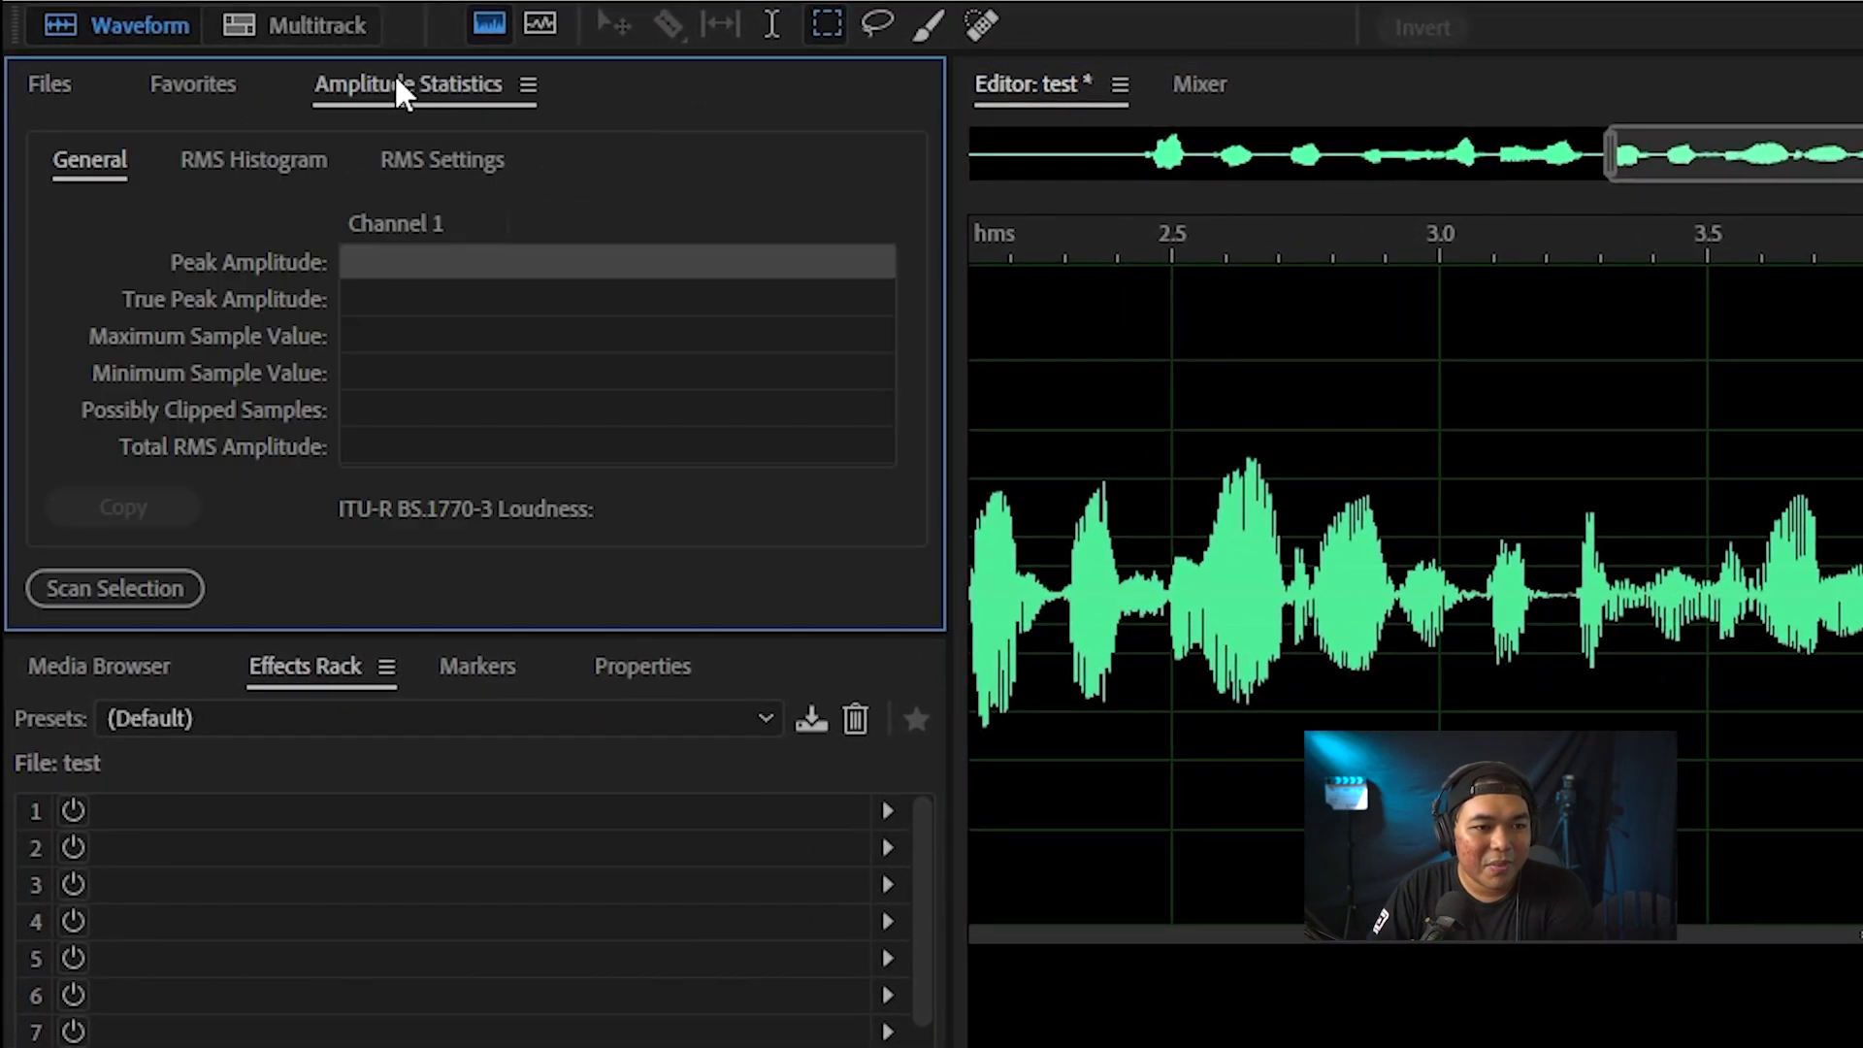
click(167, 586)
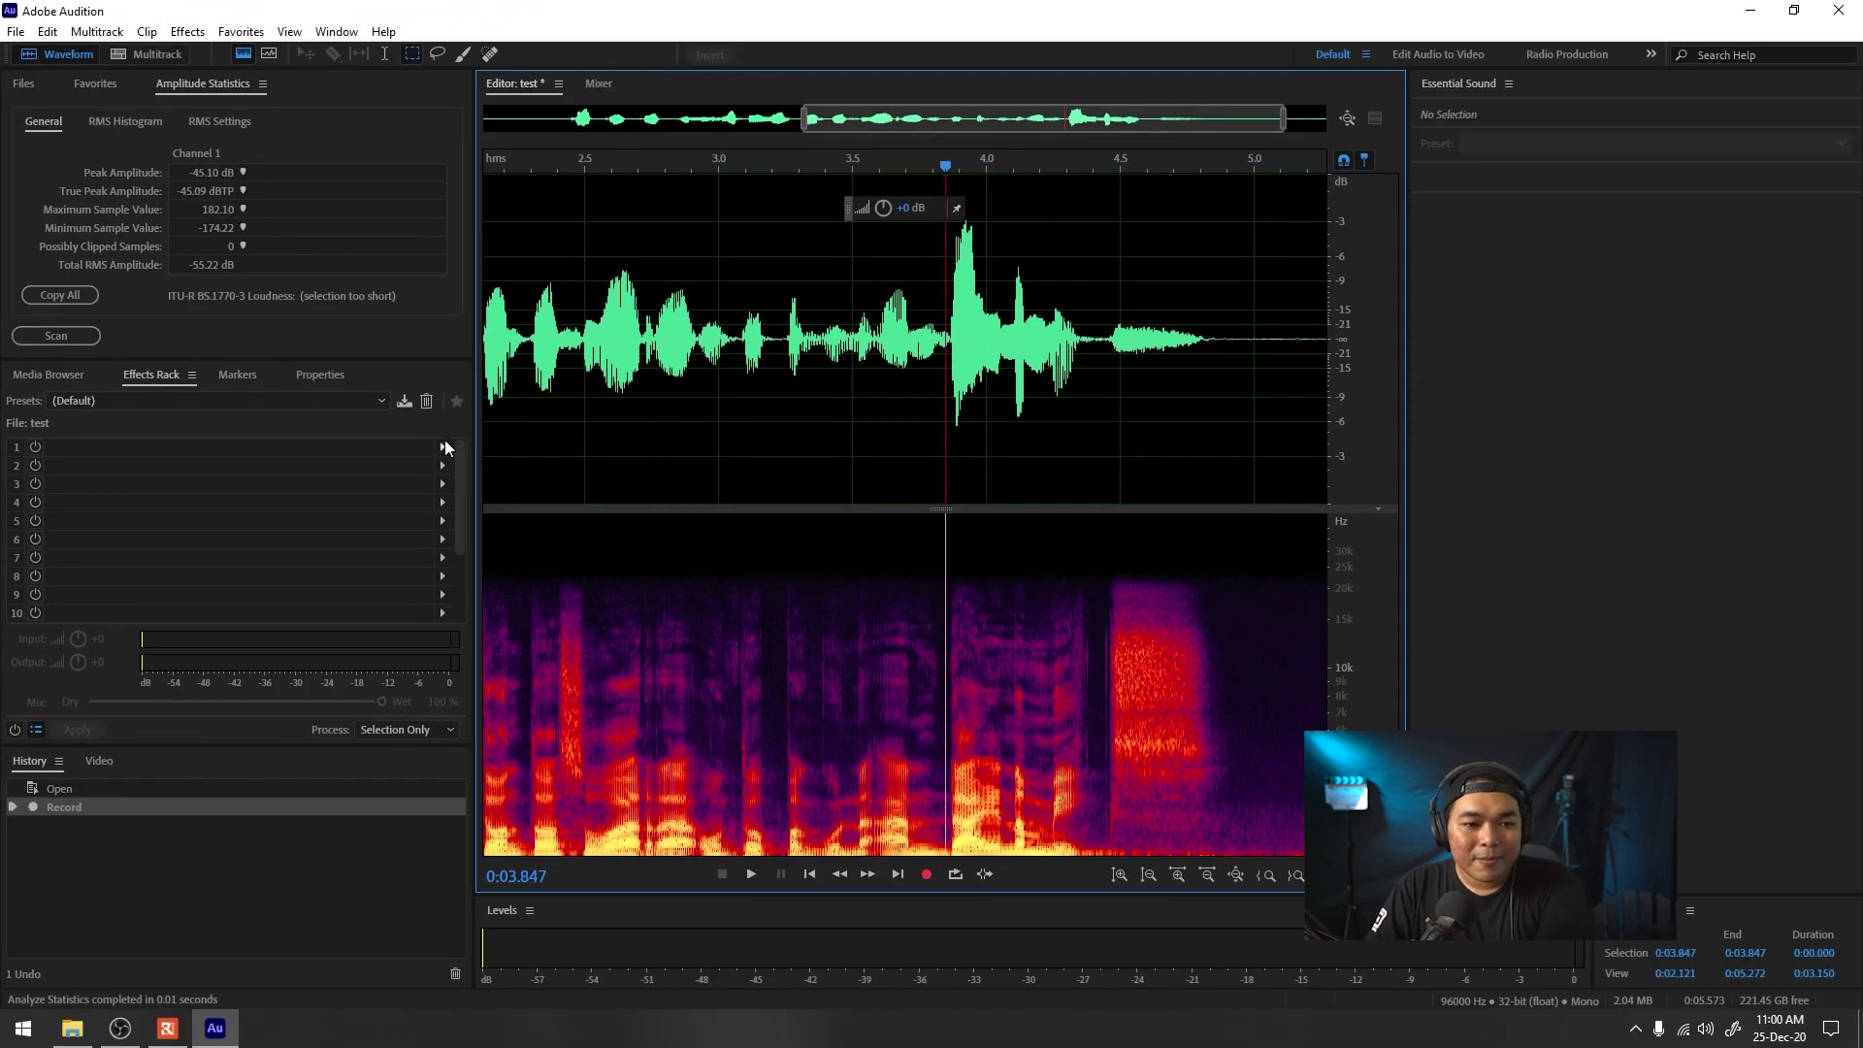
Step: Add the Dynamics Processing effect to the first slot of the effects rack
click(887, 811)
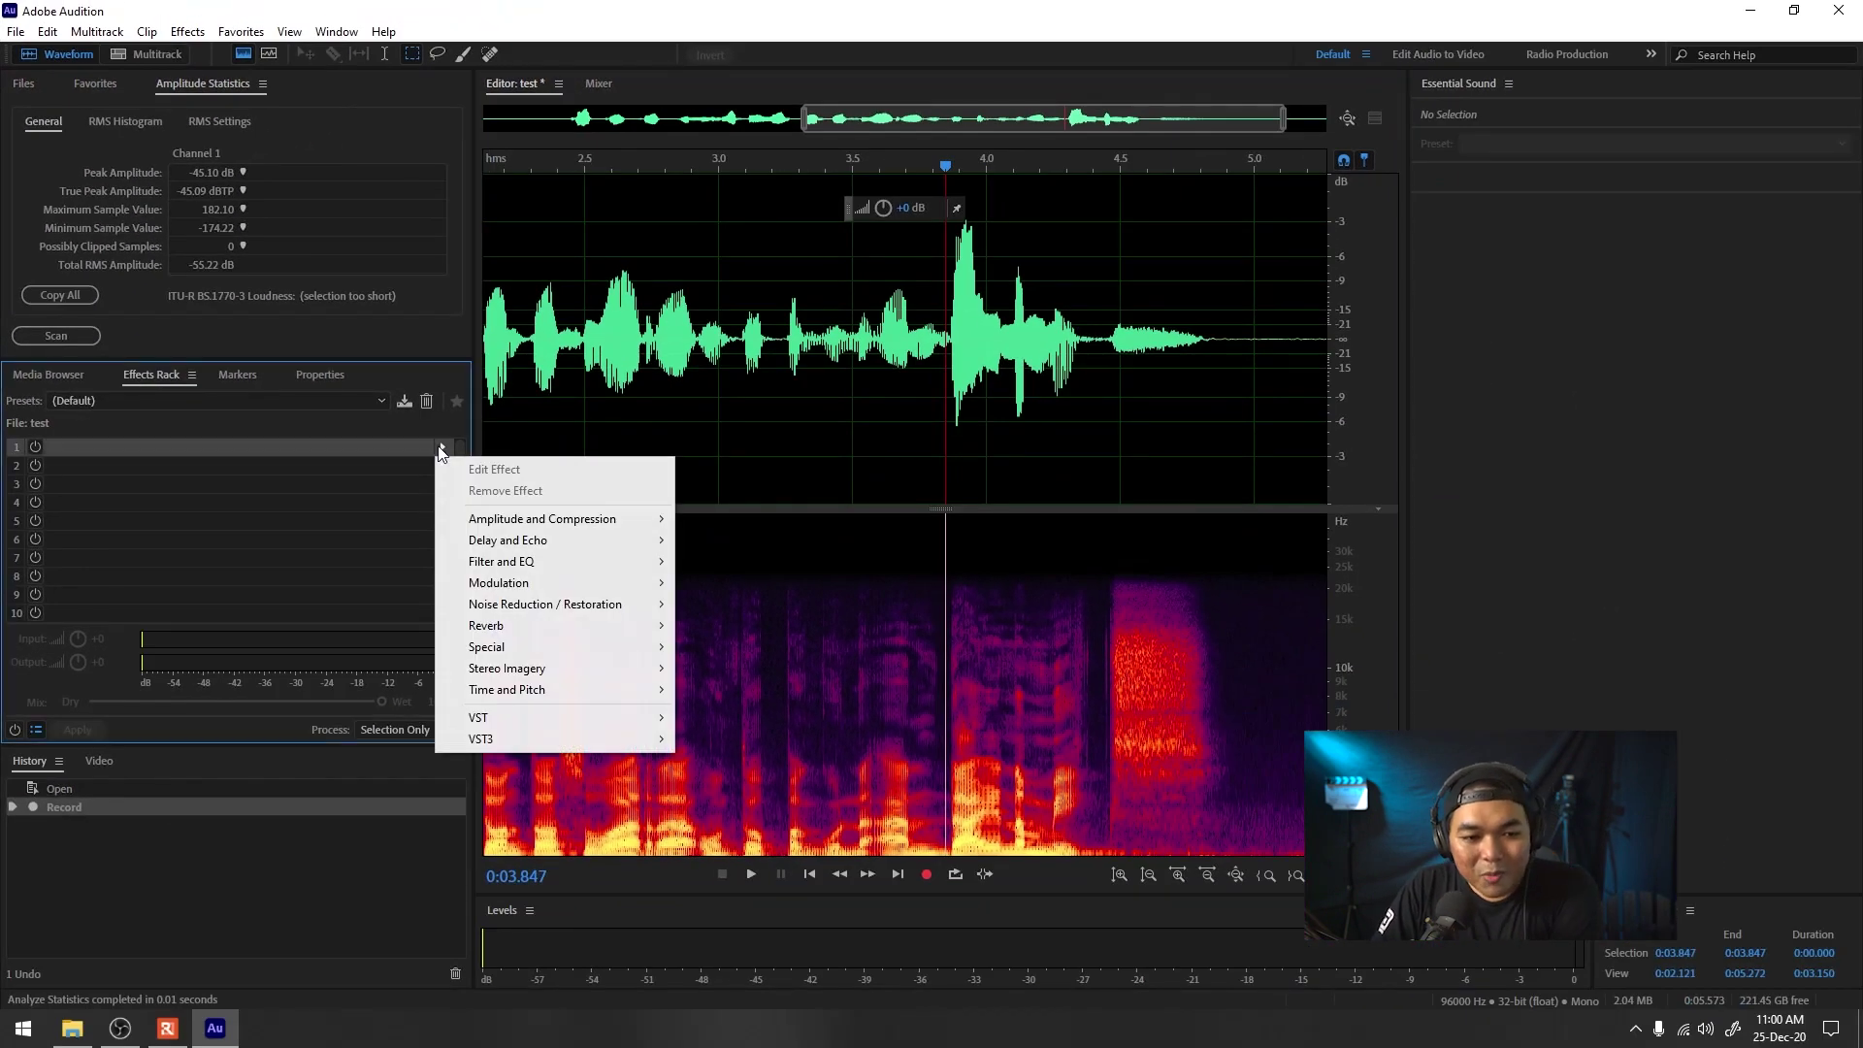
mouse_move(514, 519)
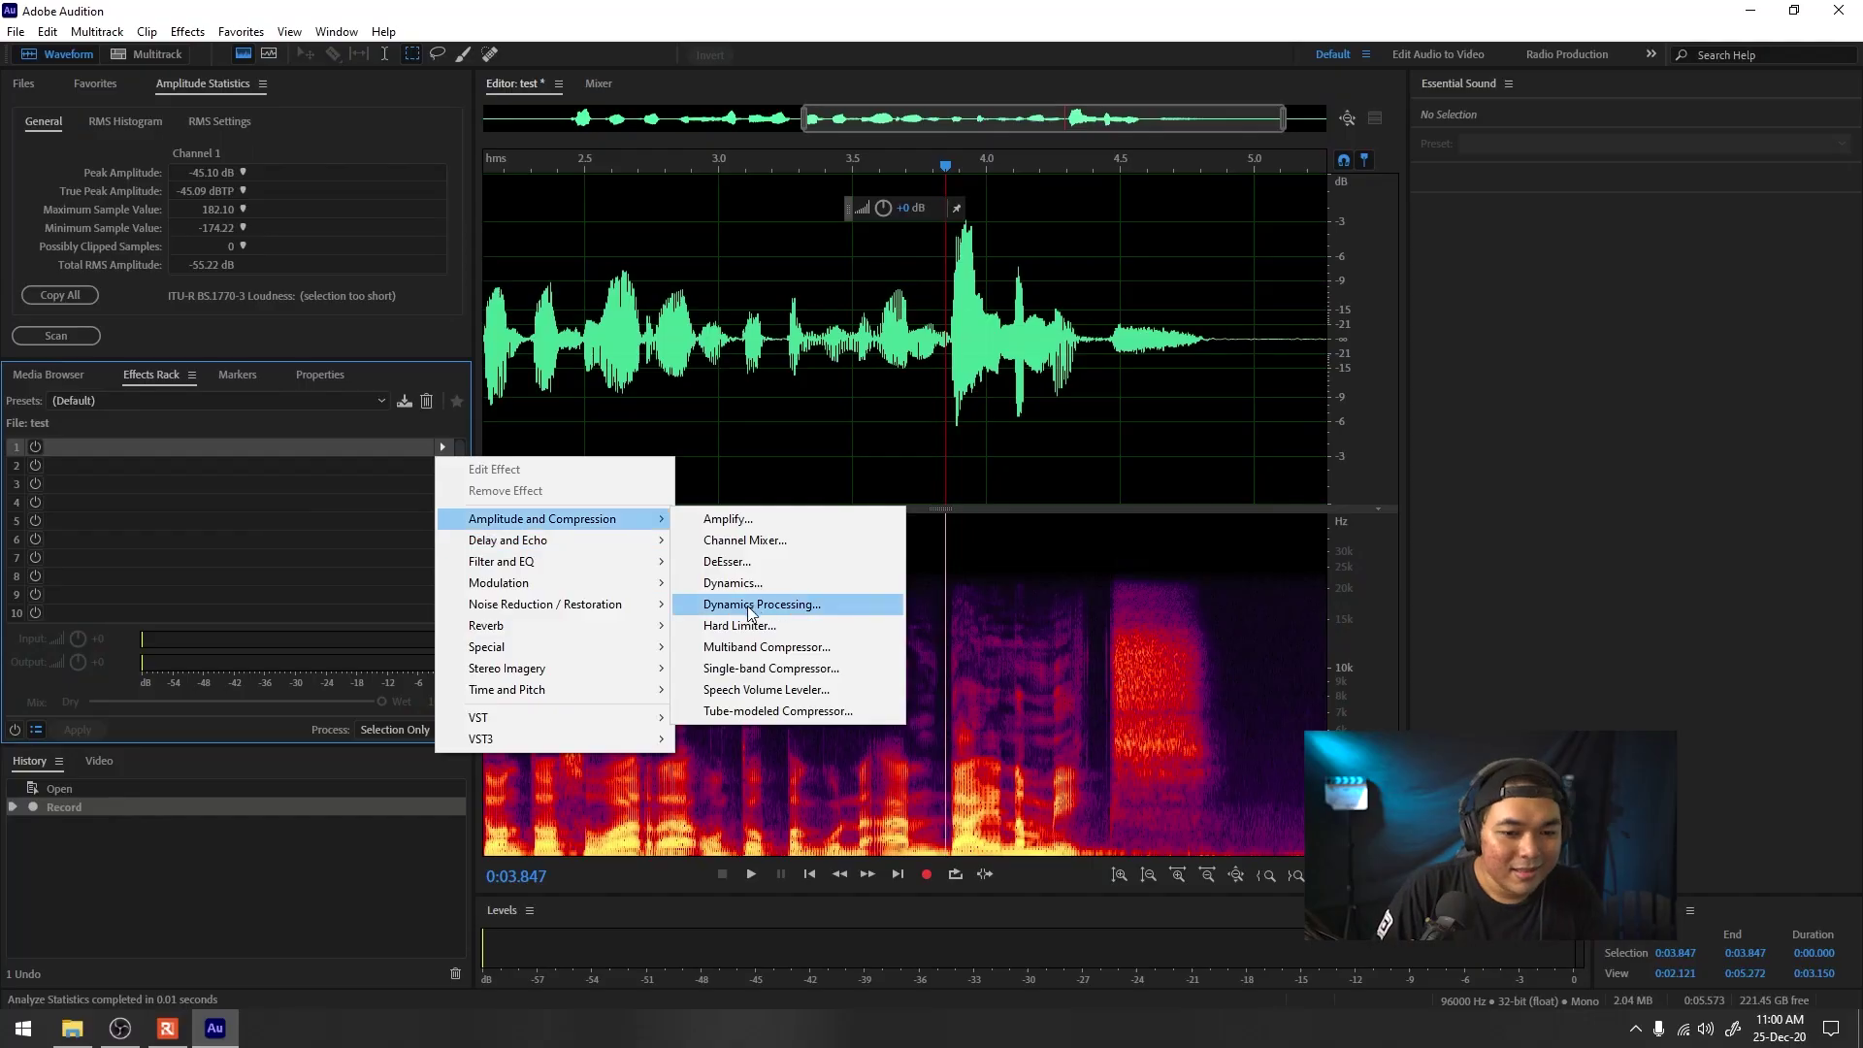
click(757, 610)
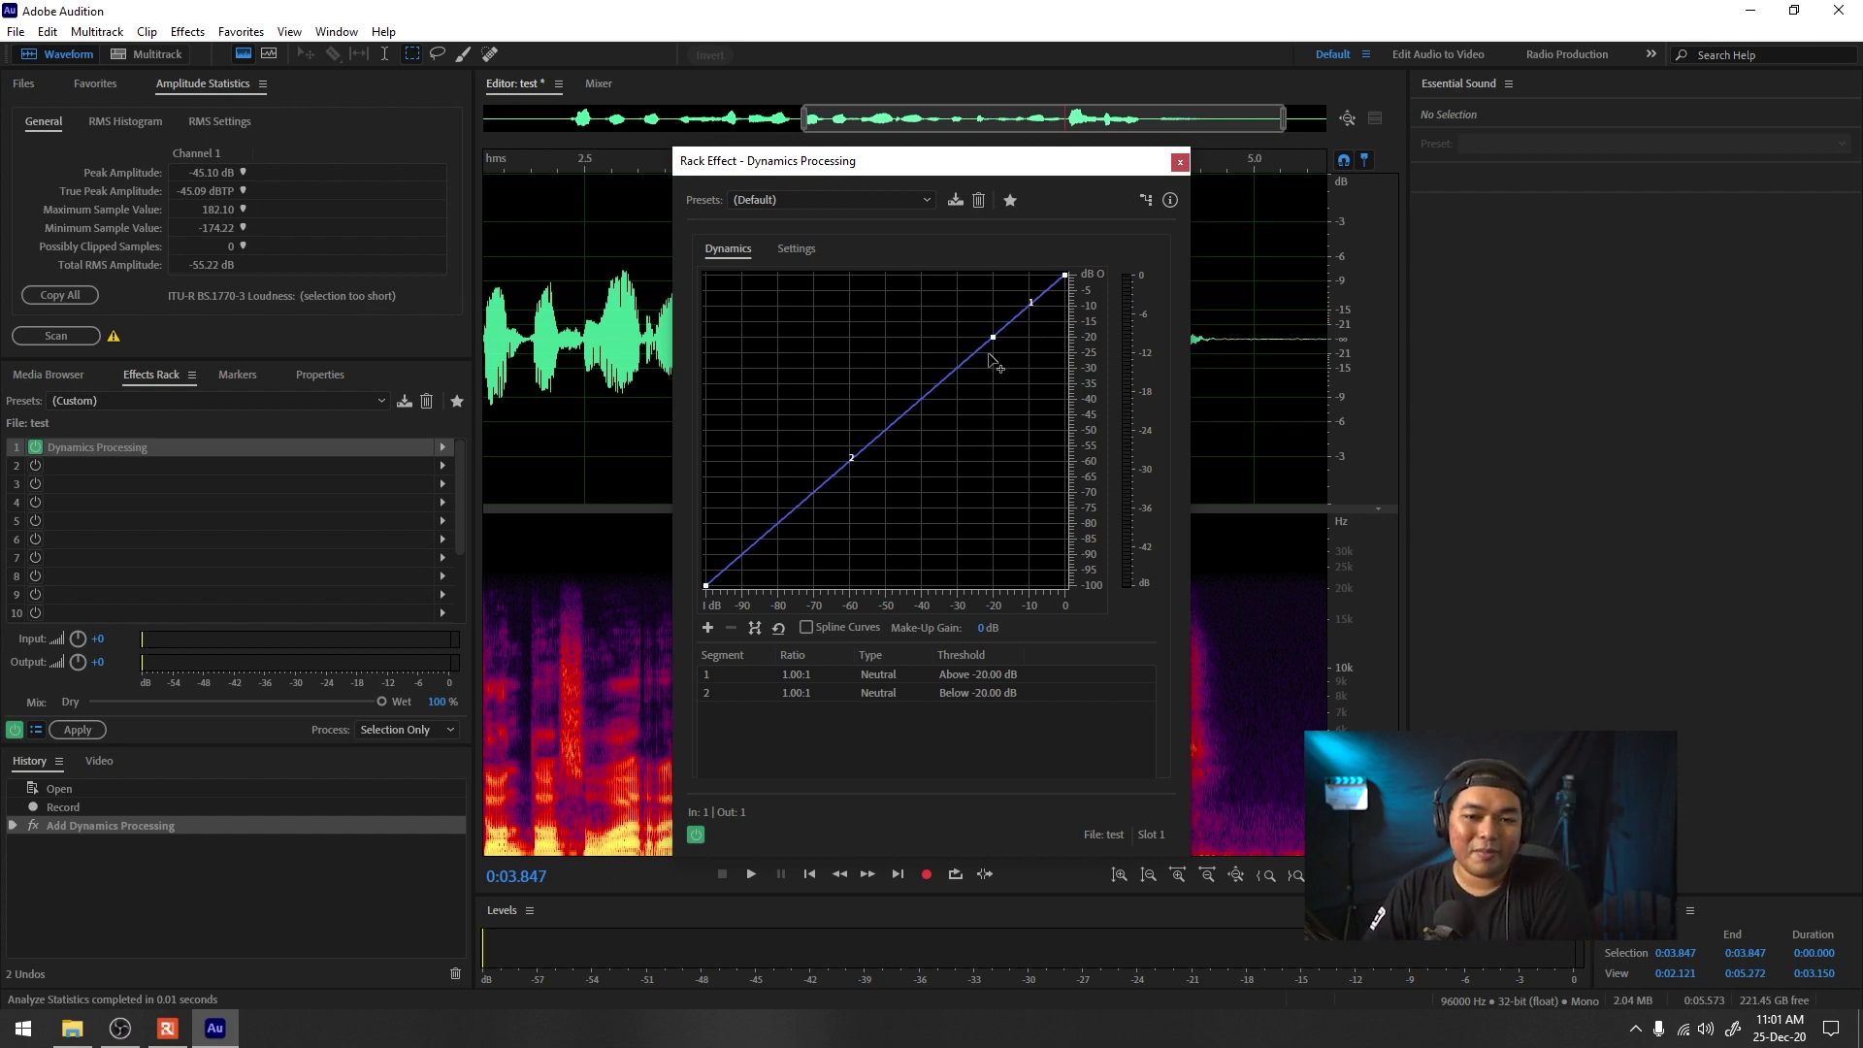
Step: Move the middle point of the dynamics curve down the diagonal to about -44.6 dB
mouse_move(994, 340)
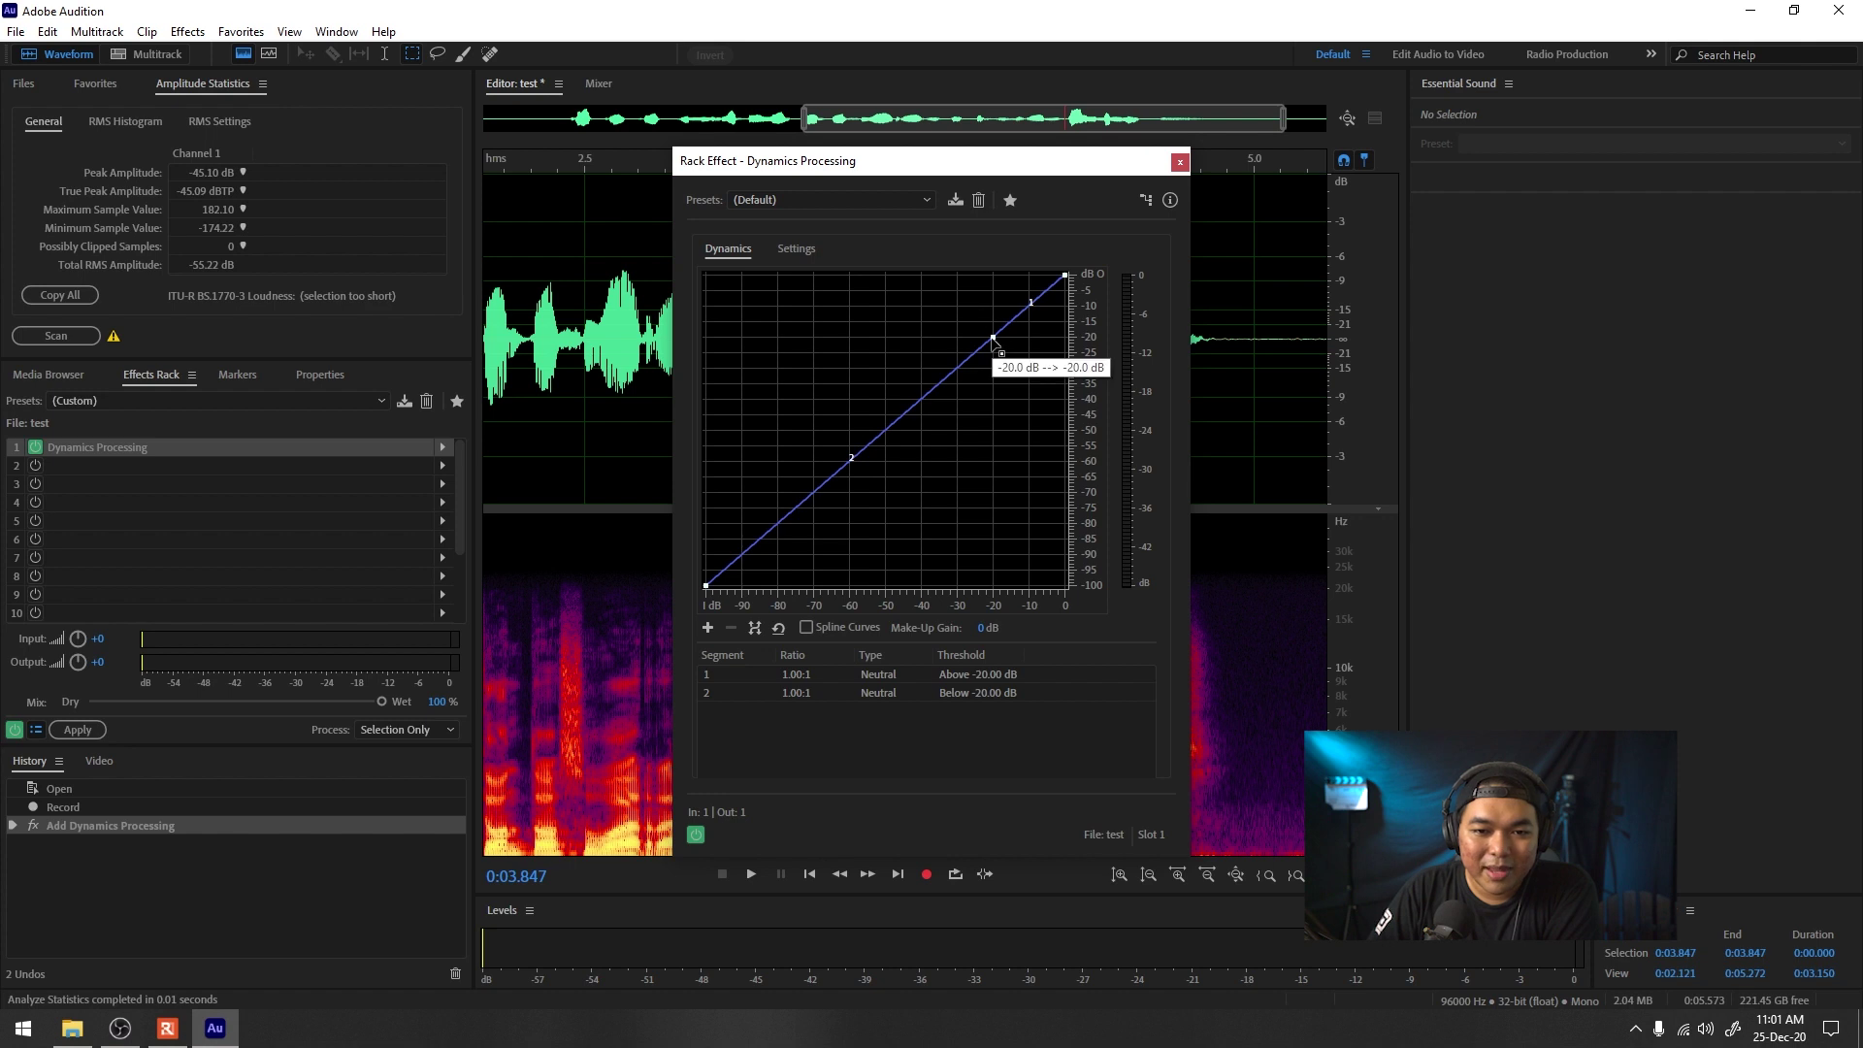
drag(993, 337, 905, 417)
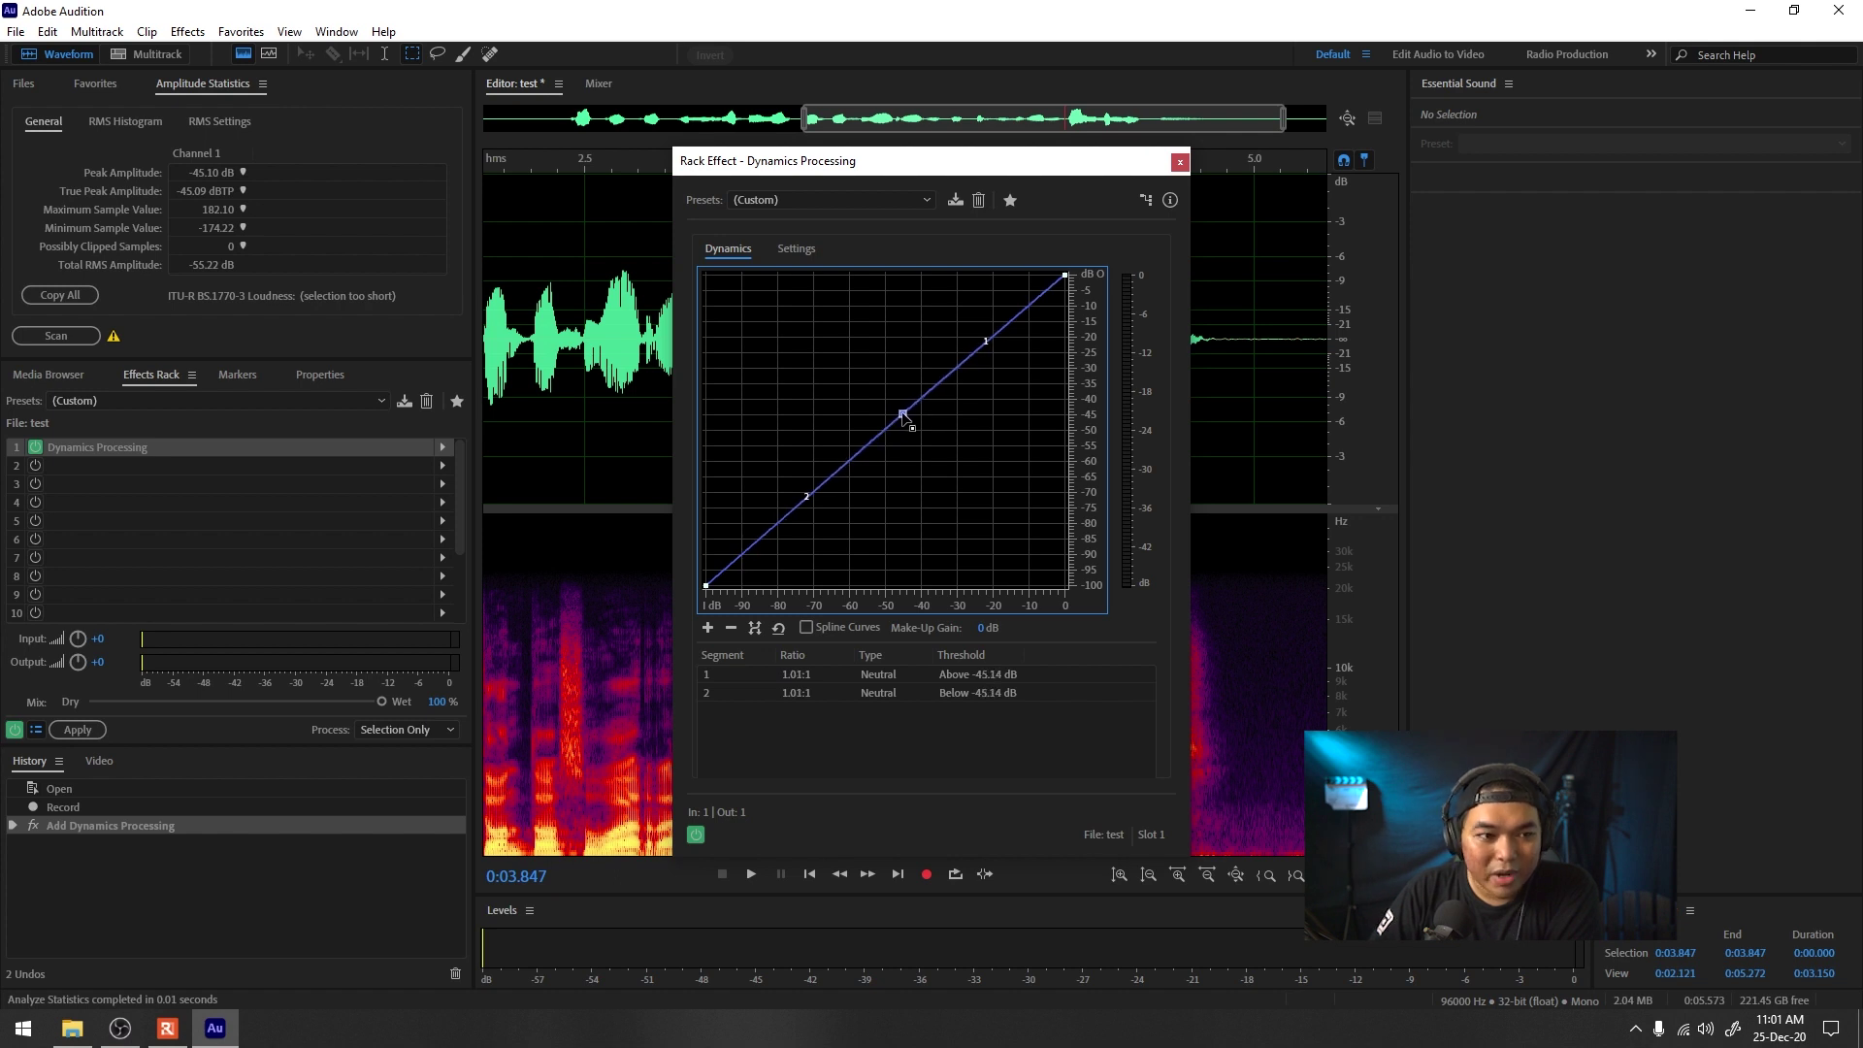
drag(901, 412, 904, 412)
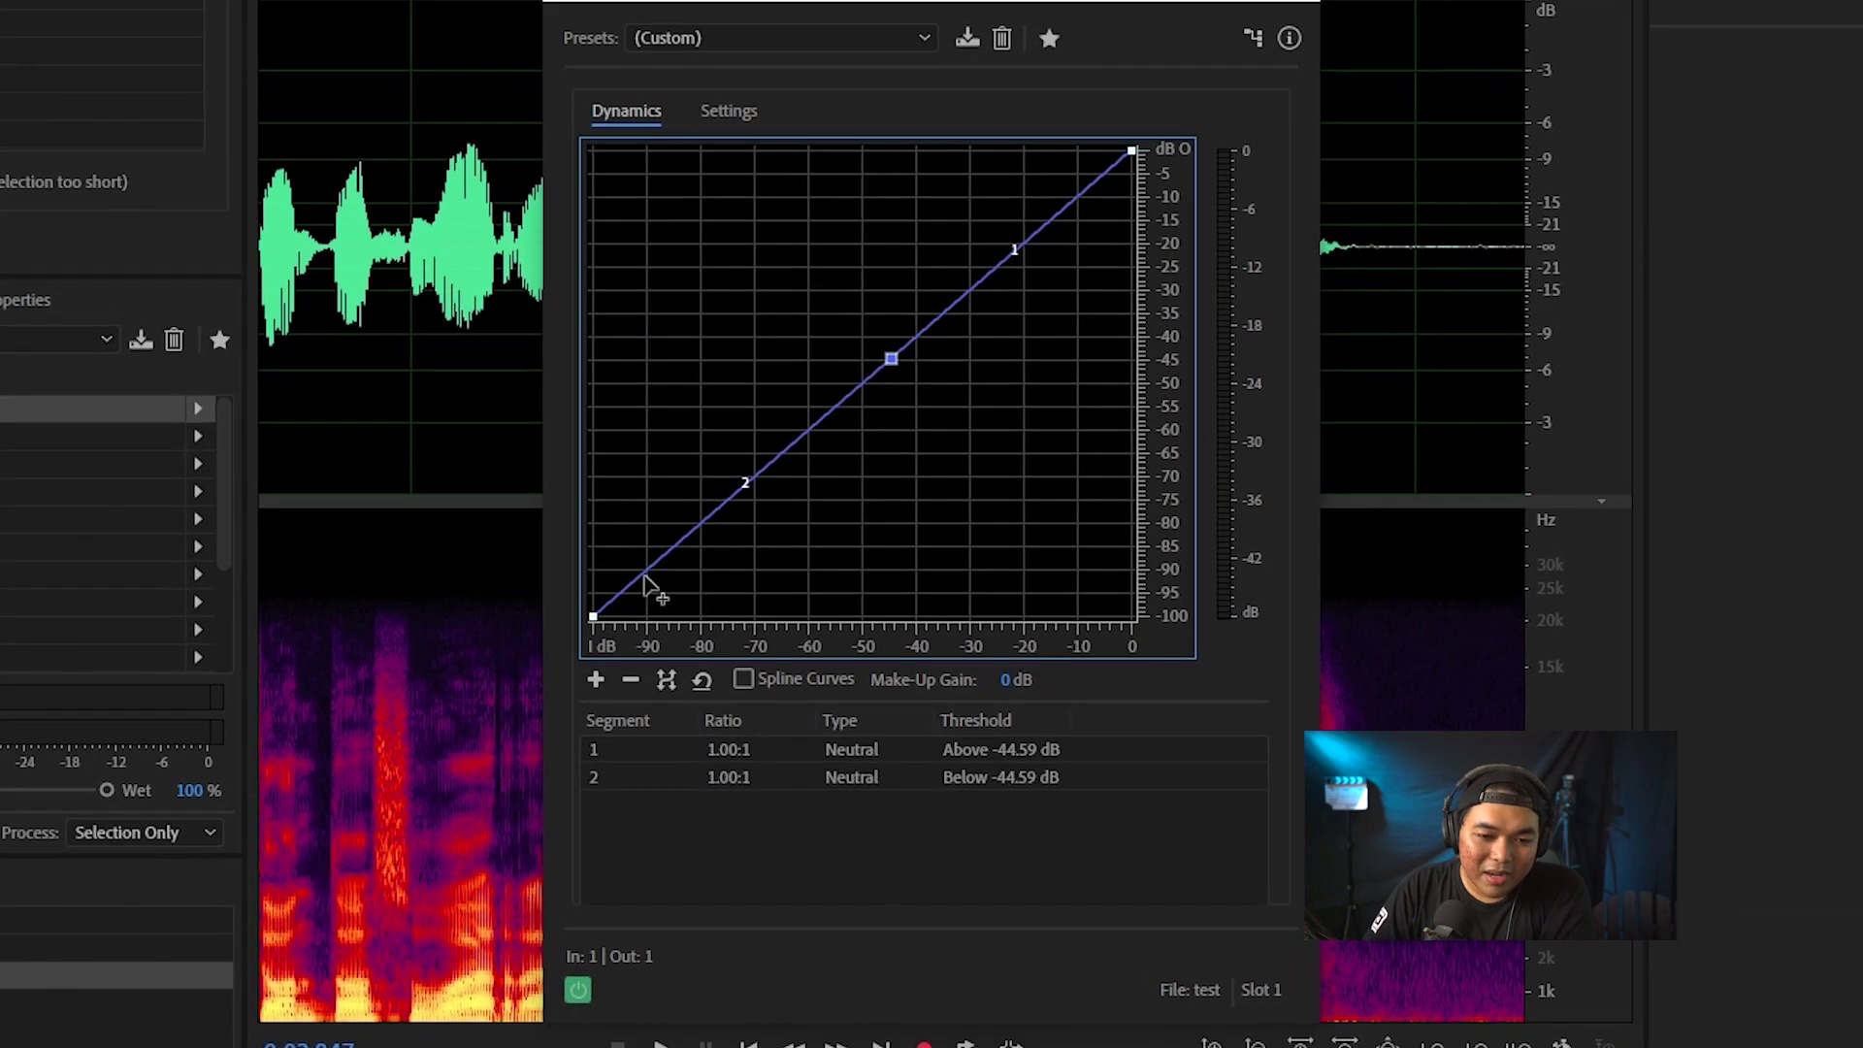
Step: Add a lower point to the dynamics curve and pull it to about -75 dB input and -100 dB output
click(742, 559)
drag(649, 577, 659, 629)
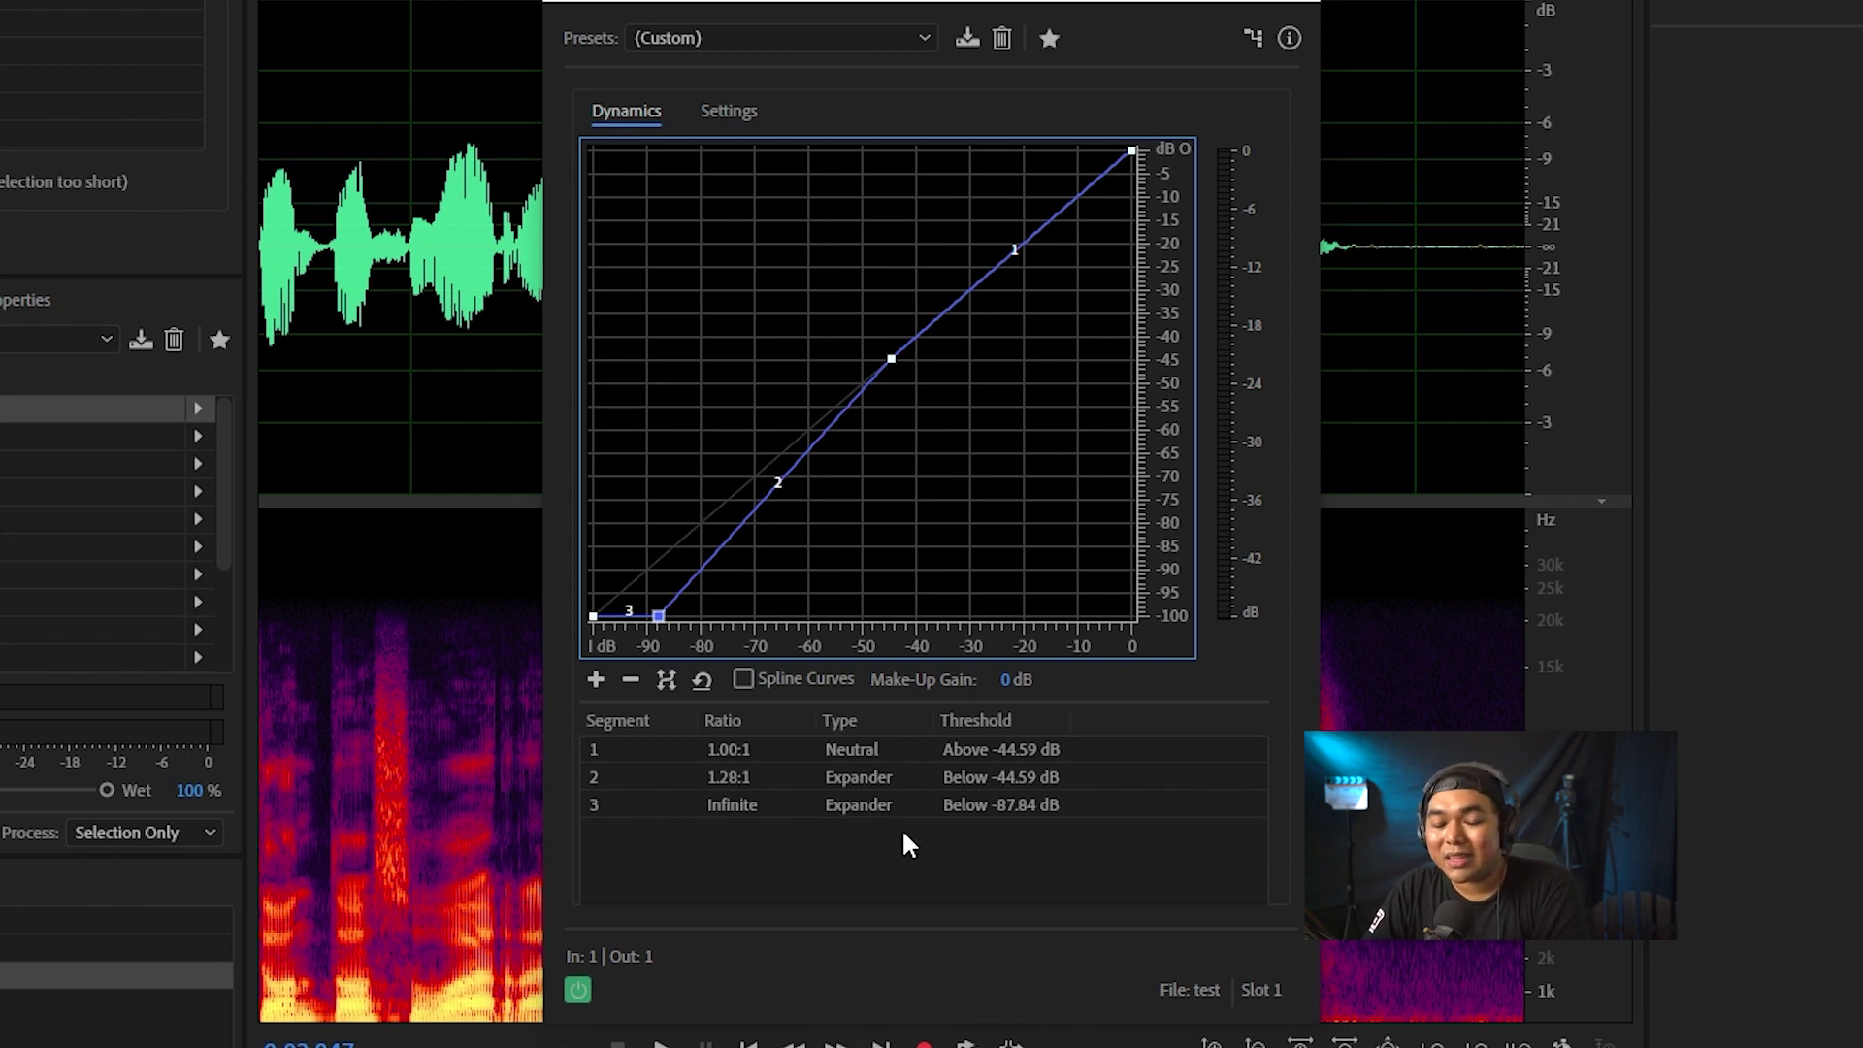
drag(659, 622, 657, 506)
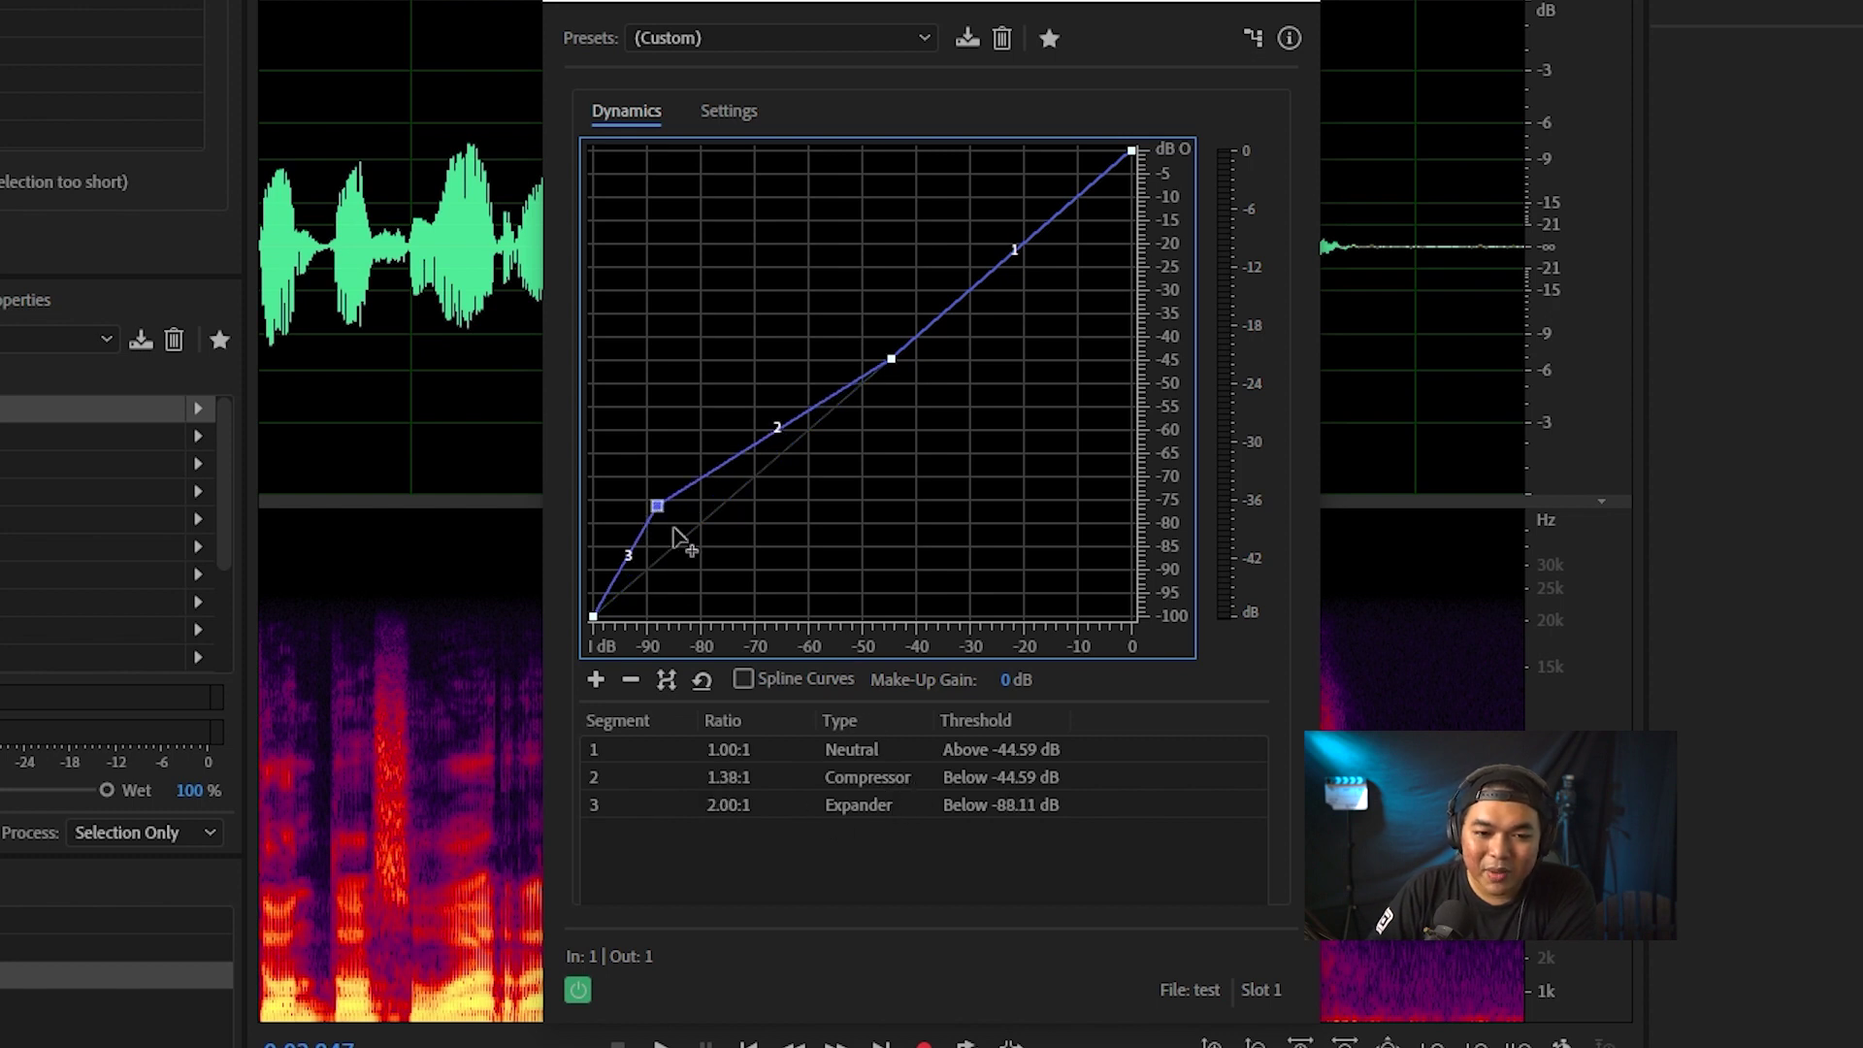
drag(662, 515, 770, 630)
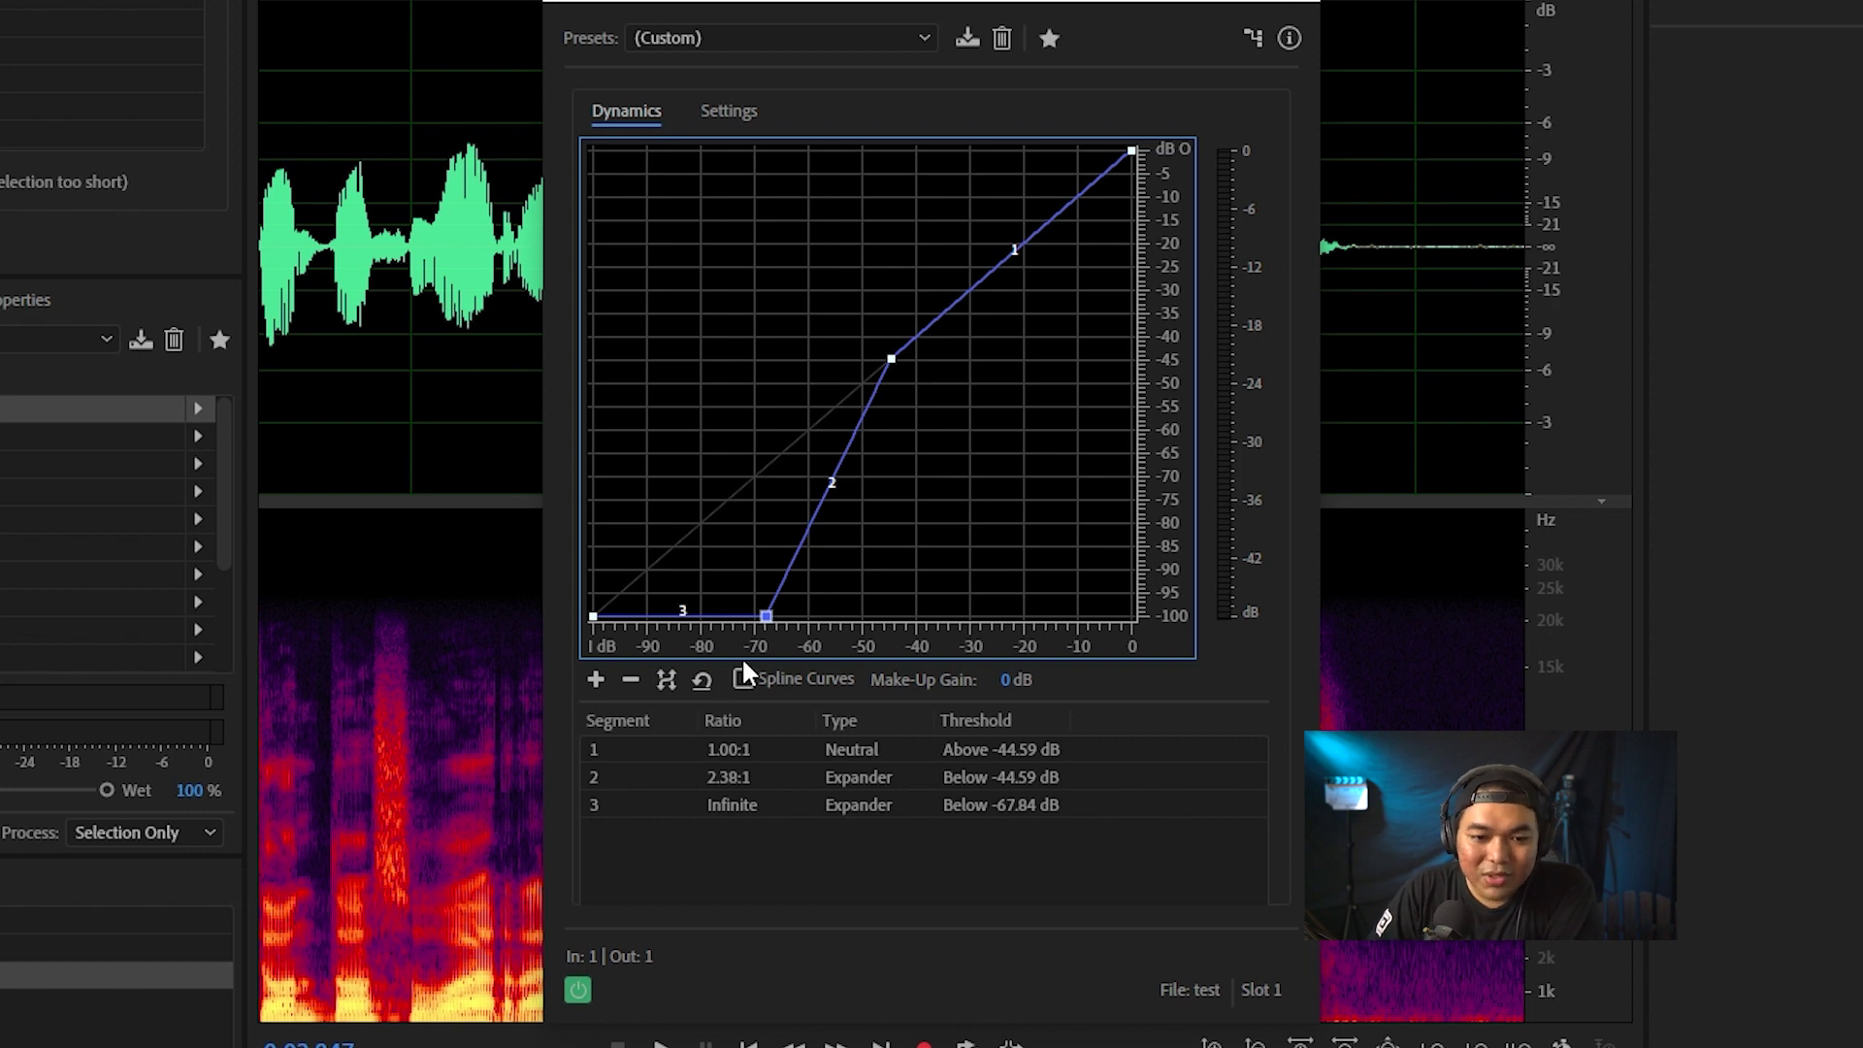
drag(765, 619, 756, 627)
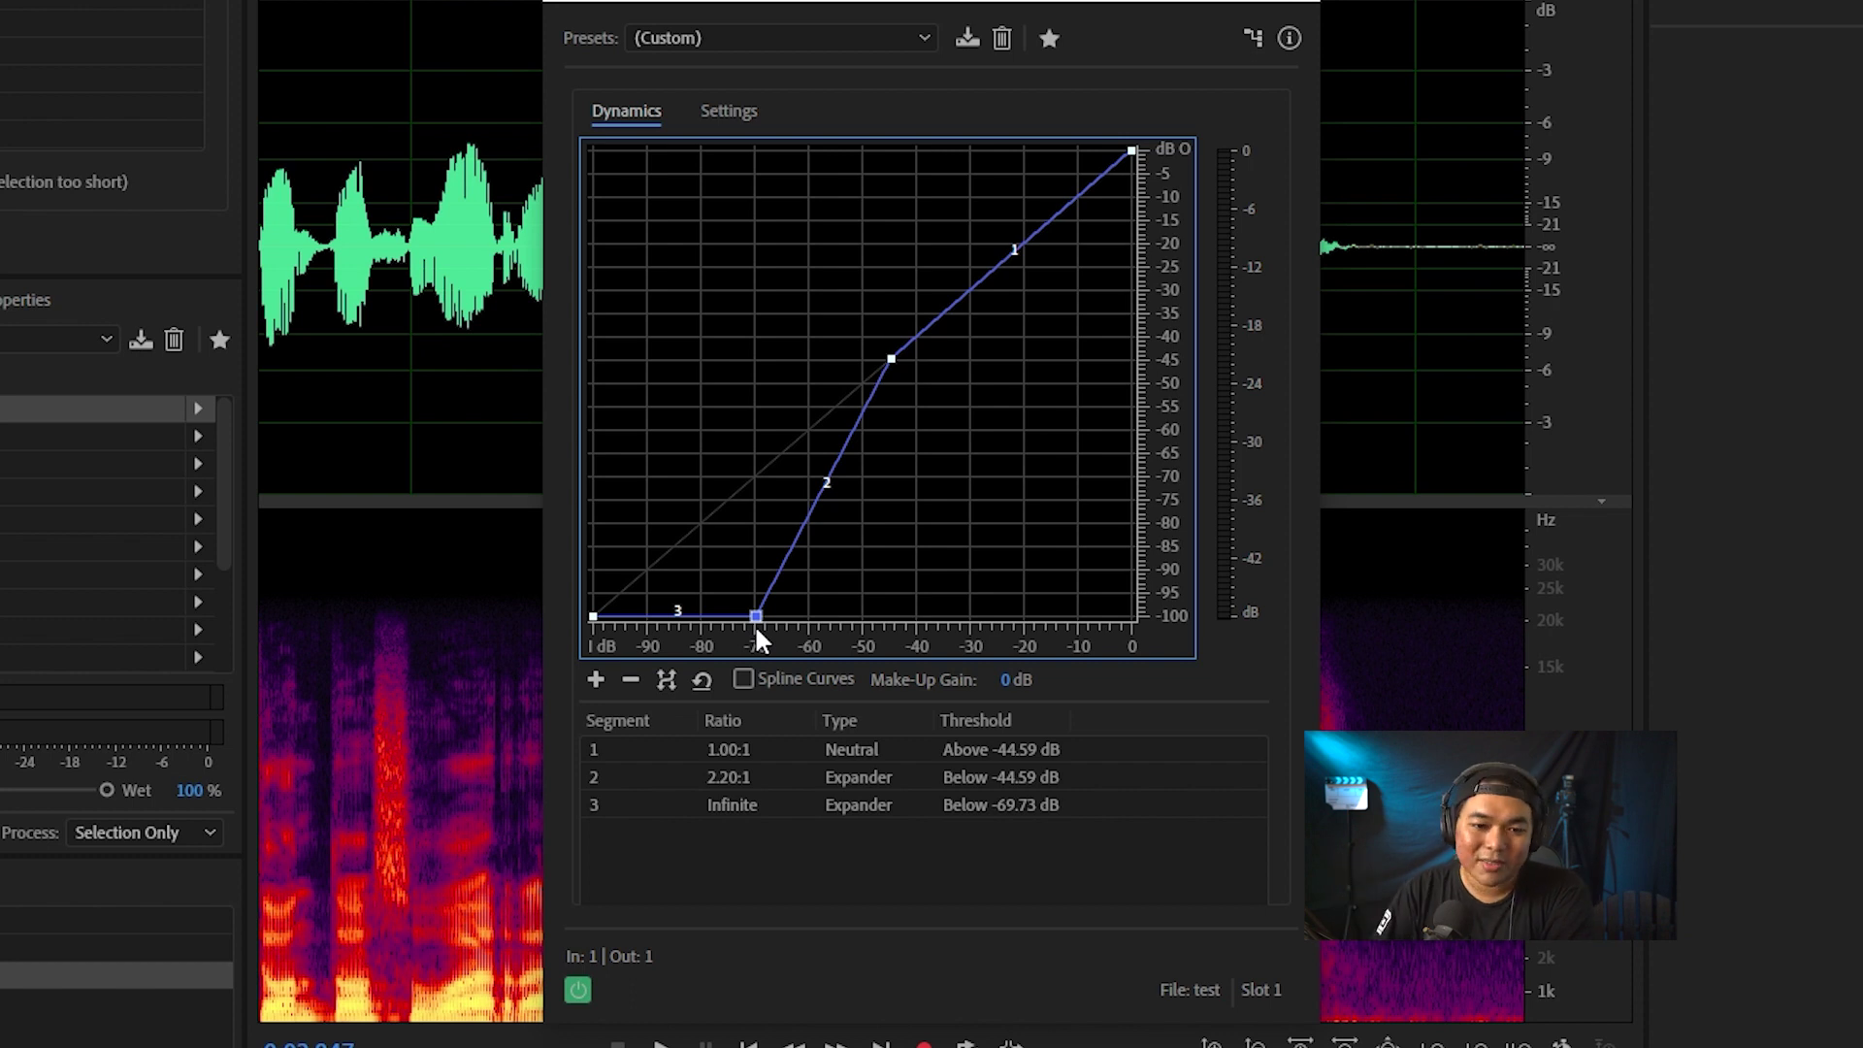
drag(756, 629, 728, 641)
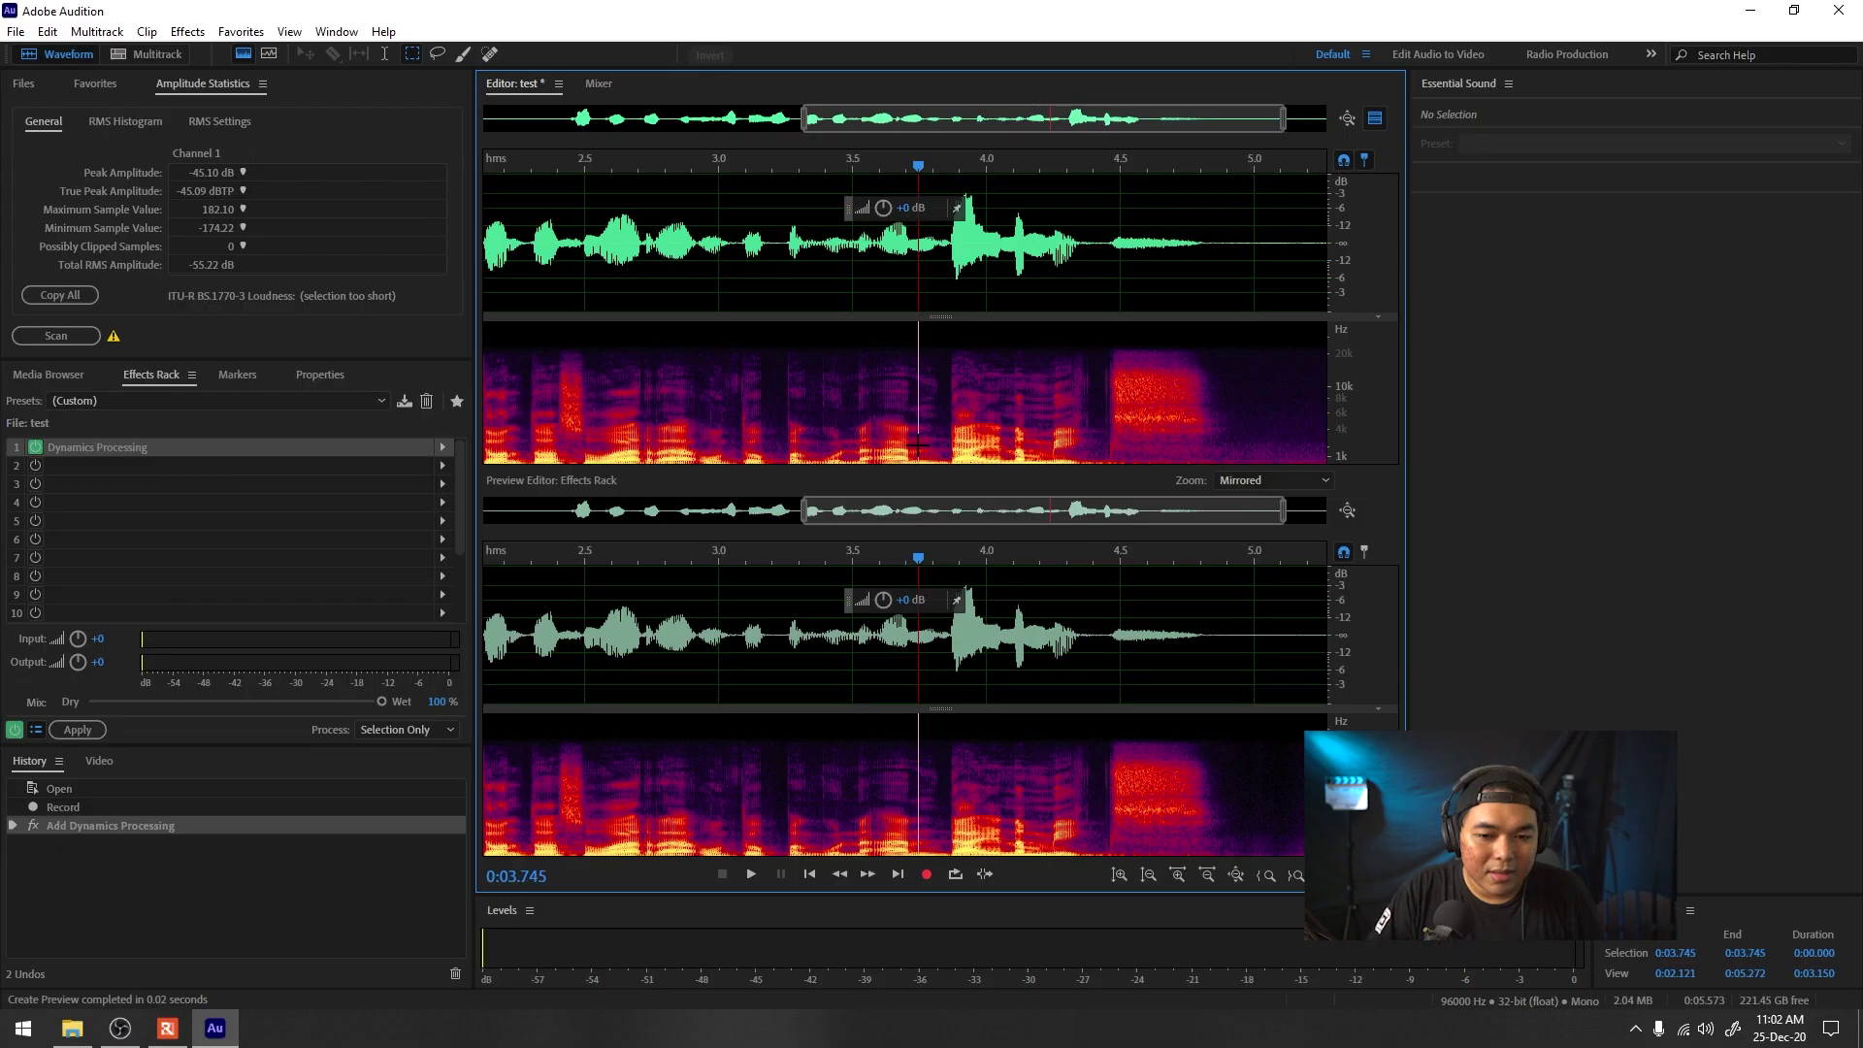
Step: Compare the original and processed audio in the preview, checking the silent tail and the pauses around the first words
drag(1067, 118, 1114, 122)
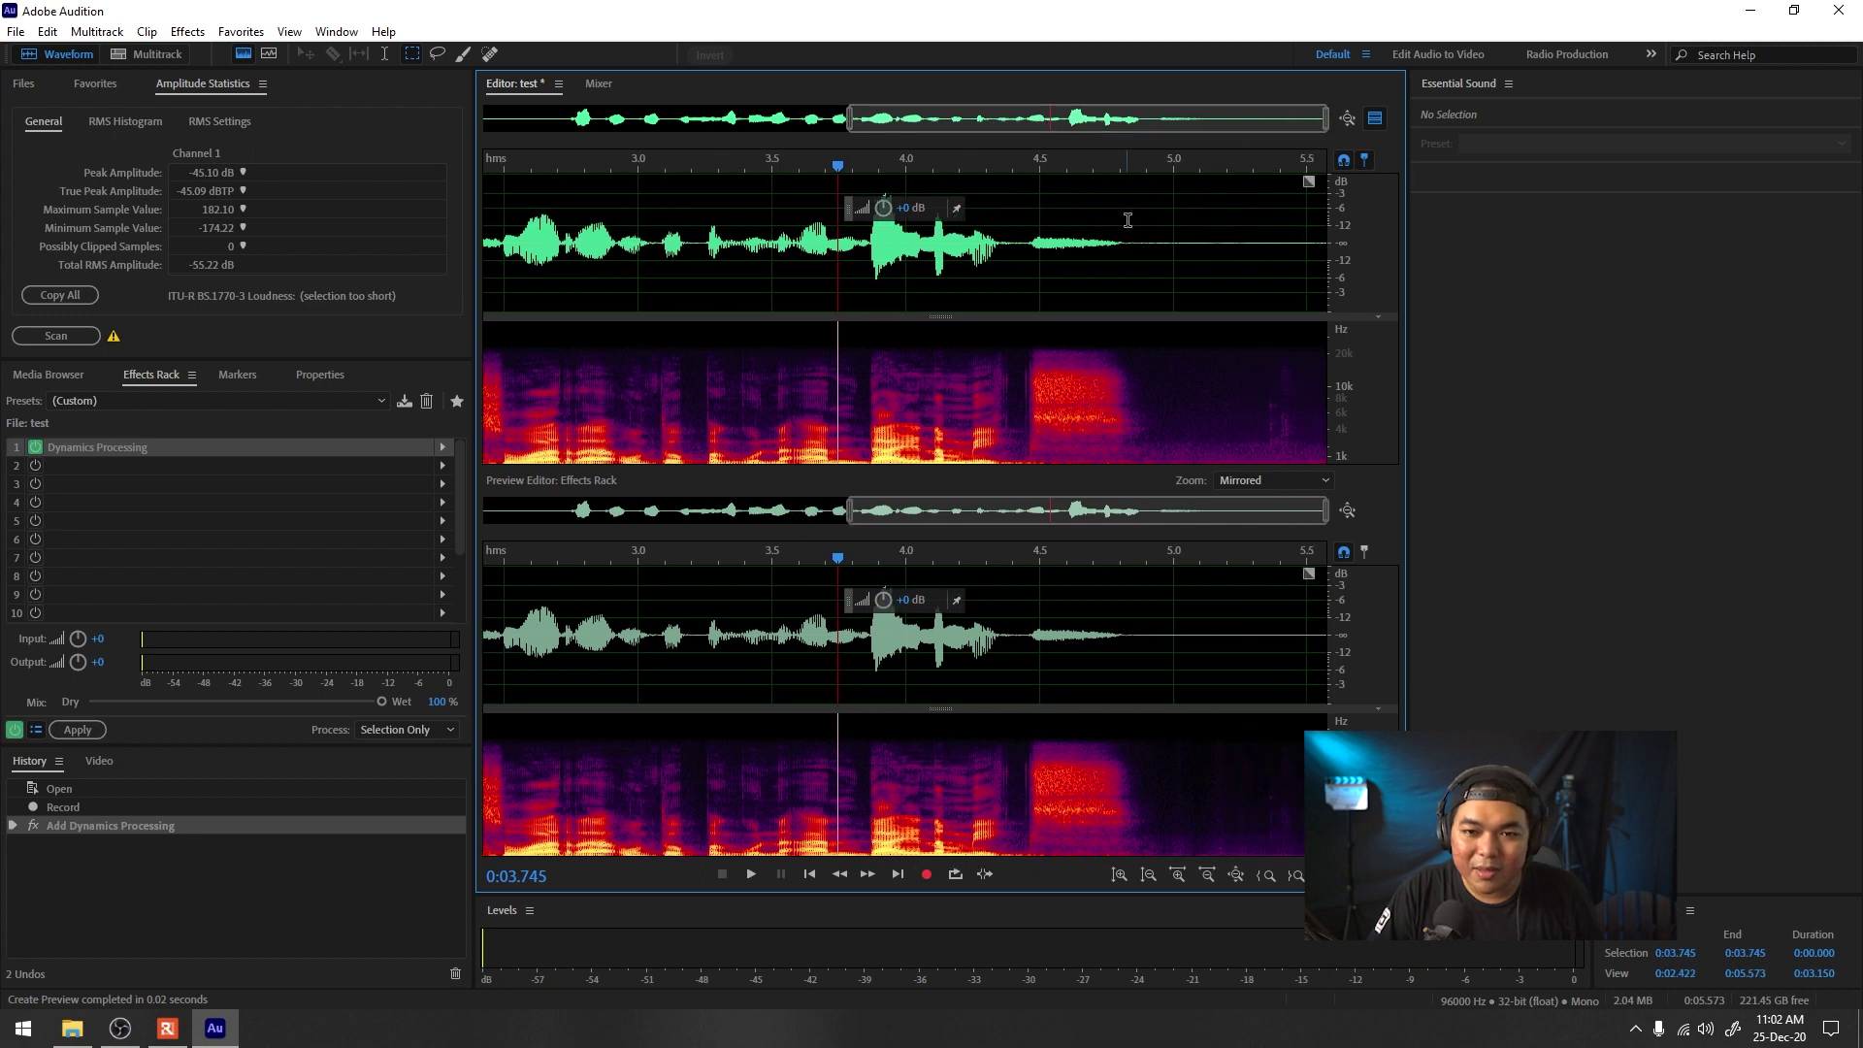
scroll(1183, 174, up, 3)
scroll(1183, 174, down, 2)
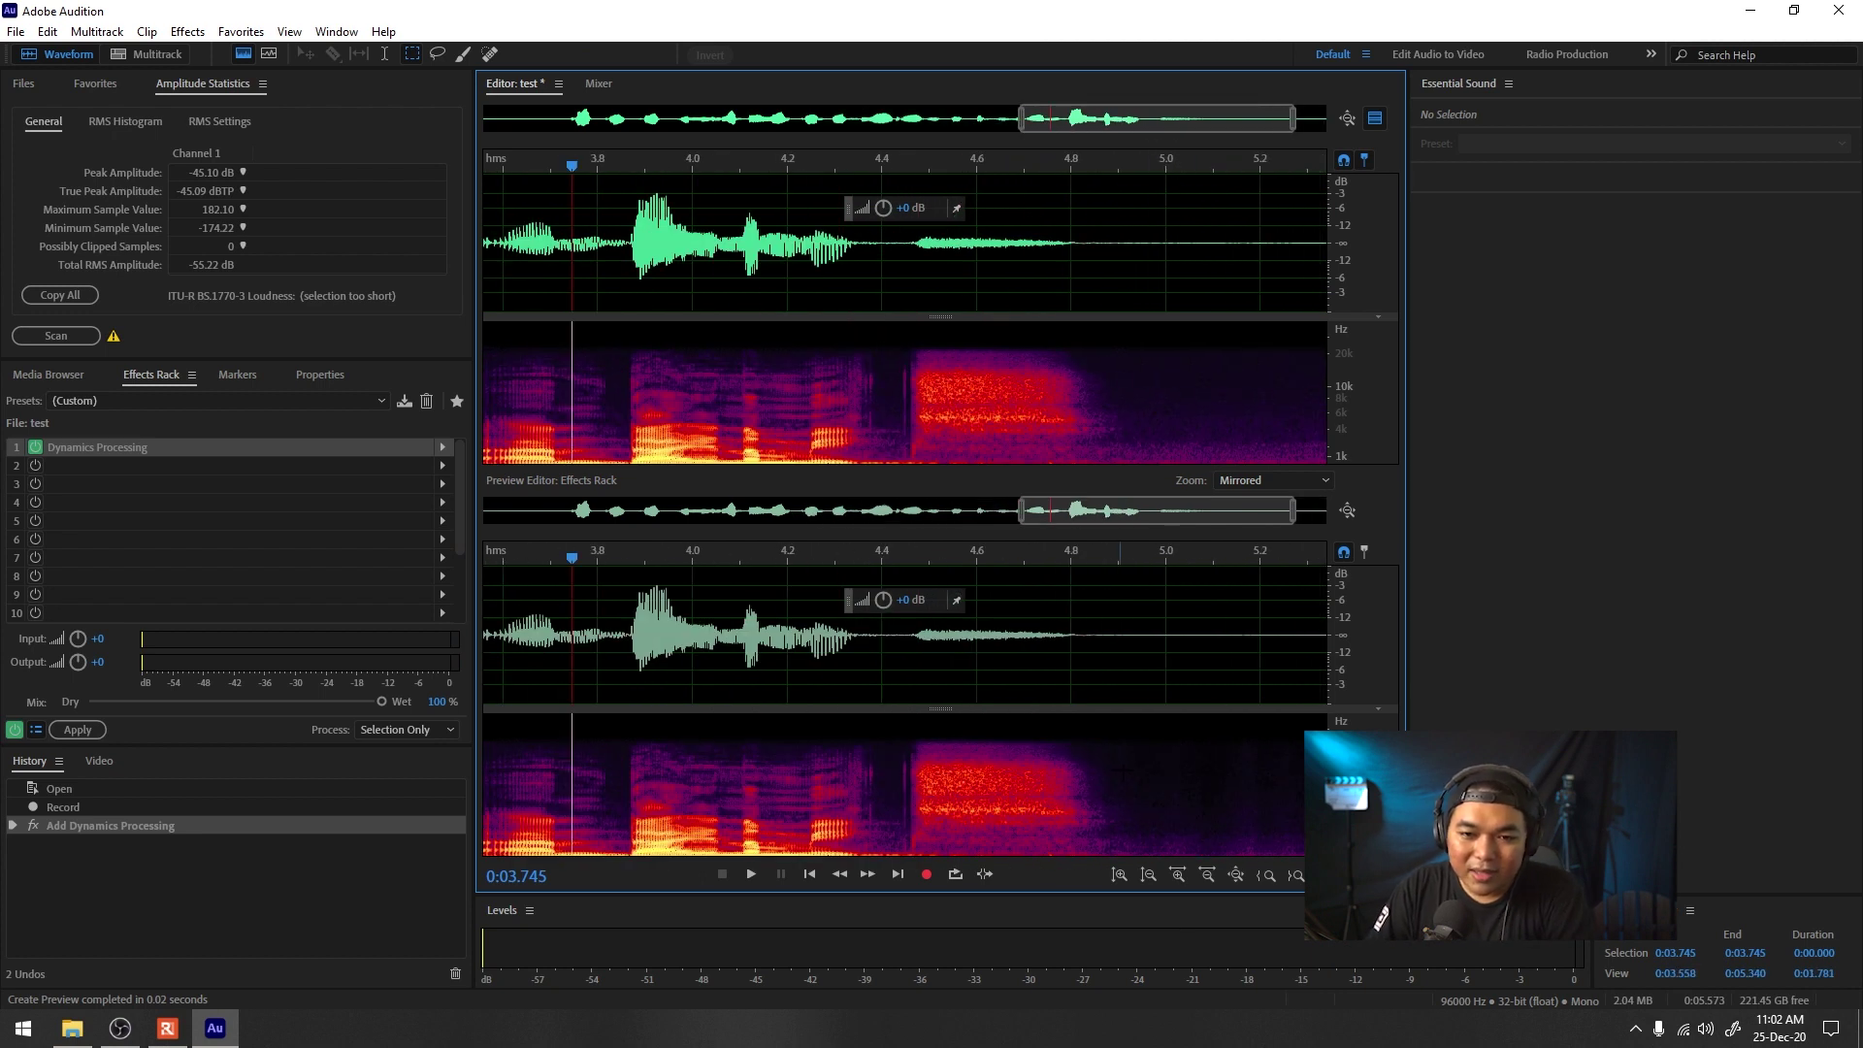
drag(1123, 248, 1274, 252)
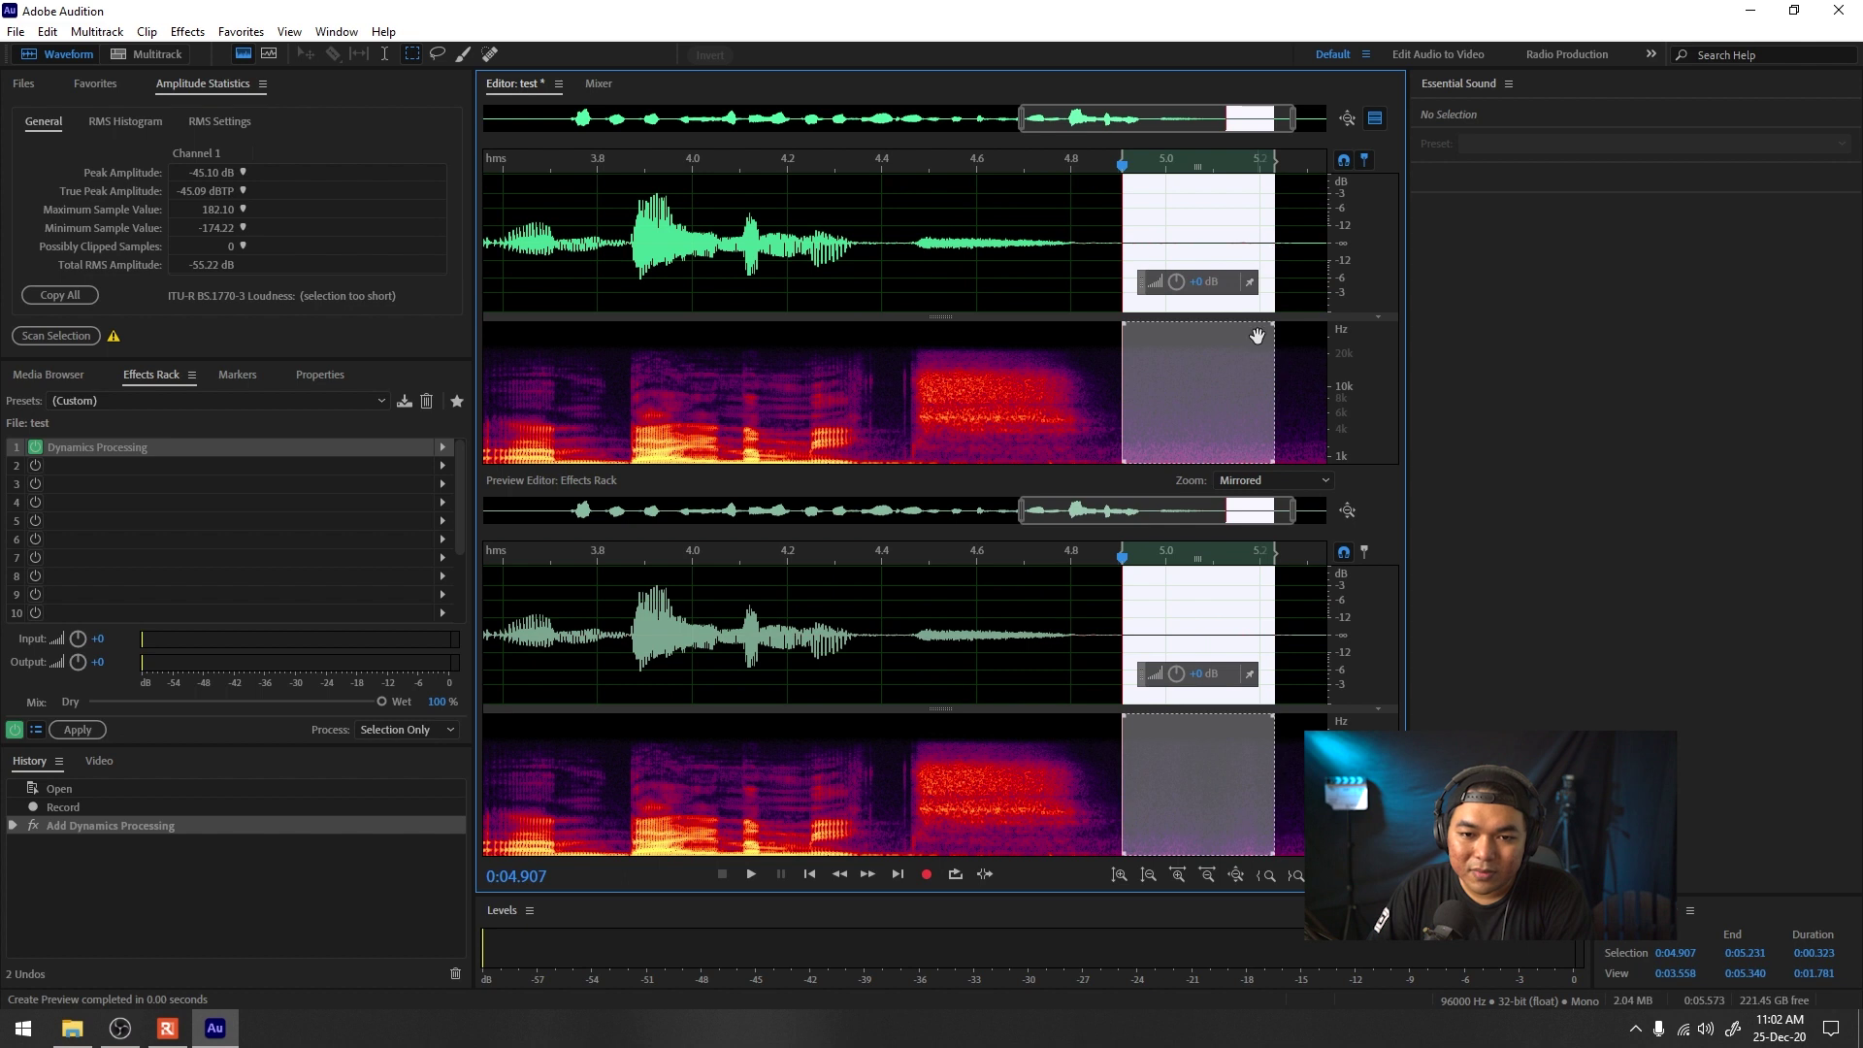
click(1034, 291)
scroll(1035, 291, left, 10)
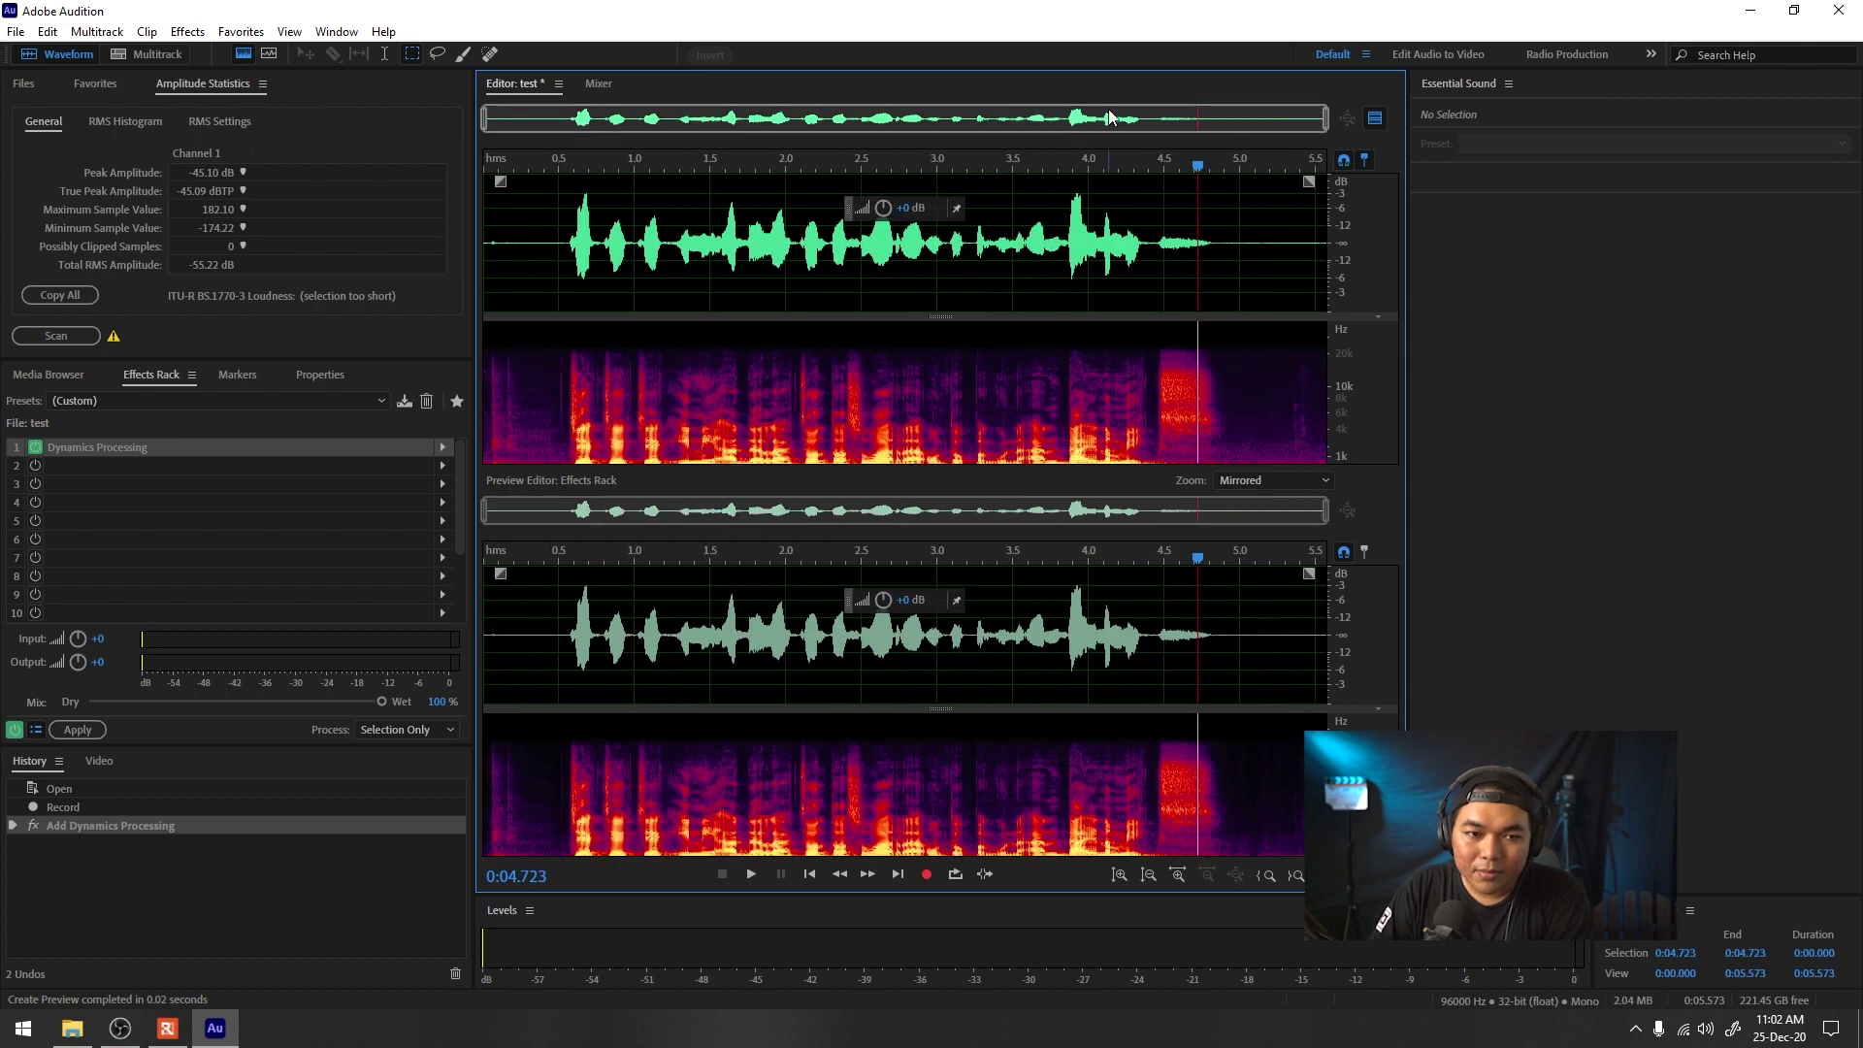
scroll(631, 146, up, 3)
click(606, 256)
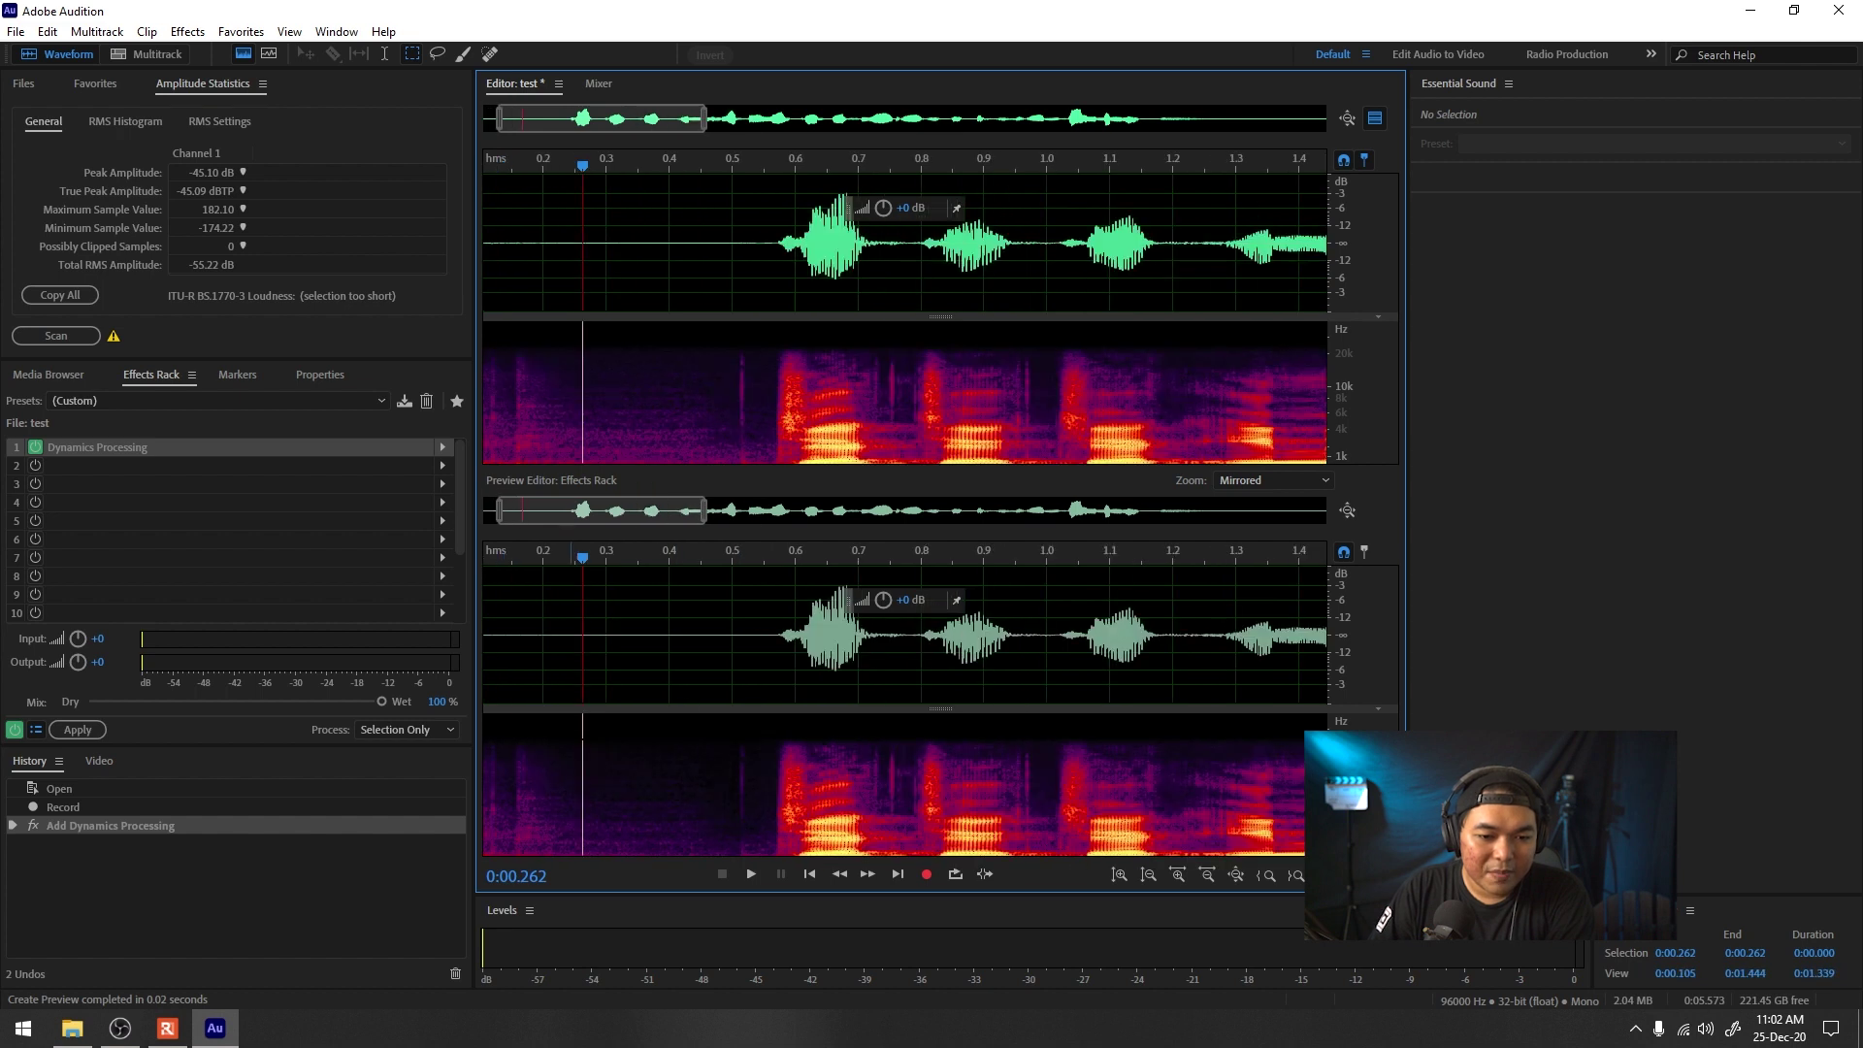
scroll(716, 157, up, 3)
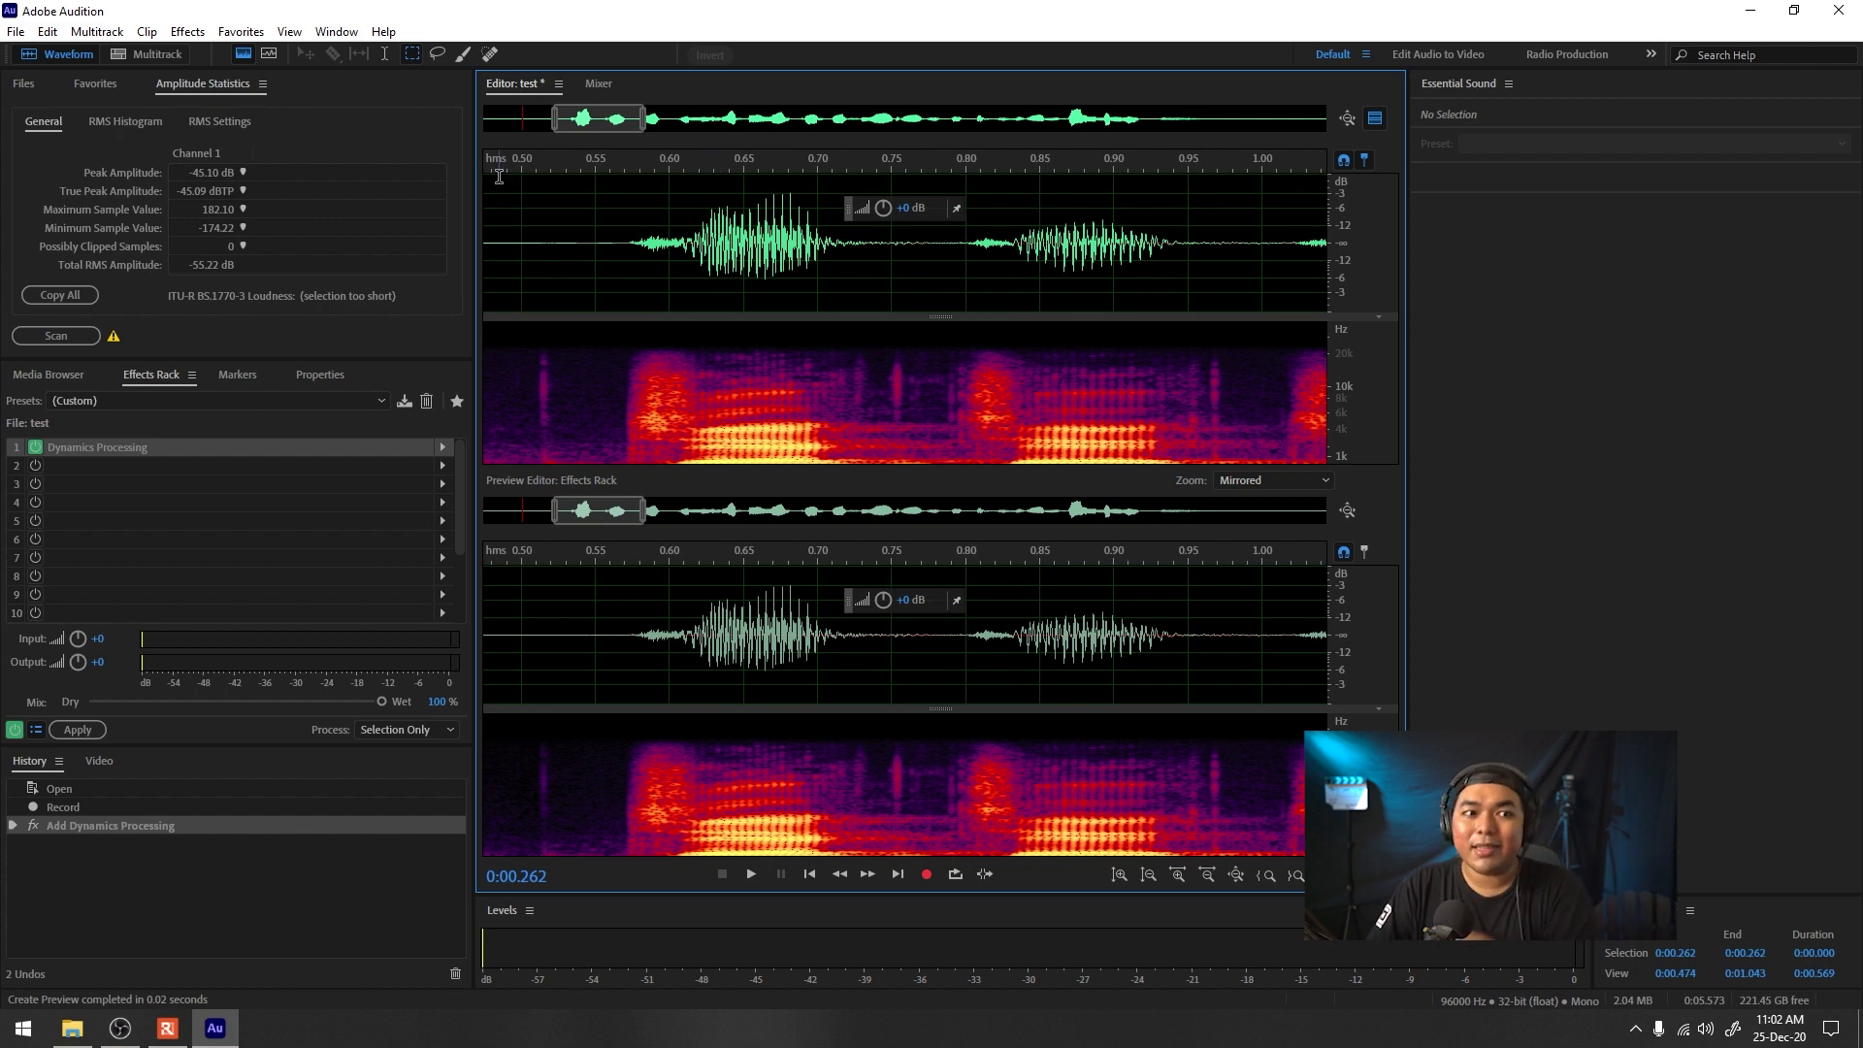
Step: Reopen the Dynamics Processing settings and raise the upper curve point along the diagonal to about -43 dB
double_click(223, 454)
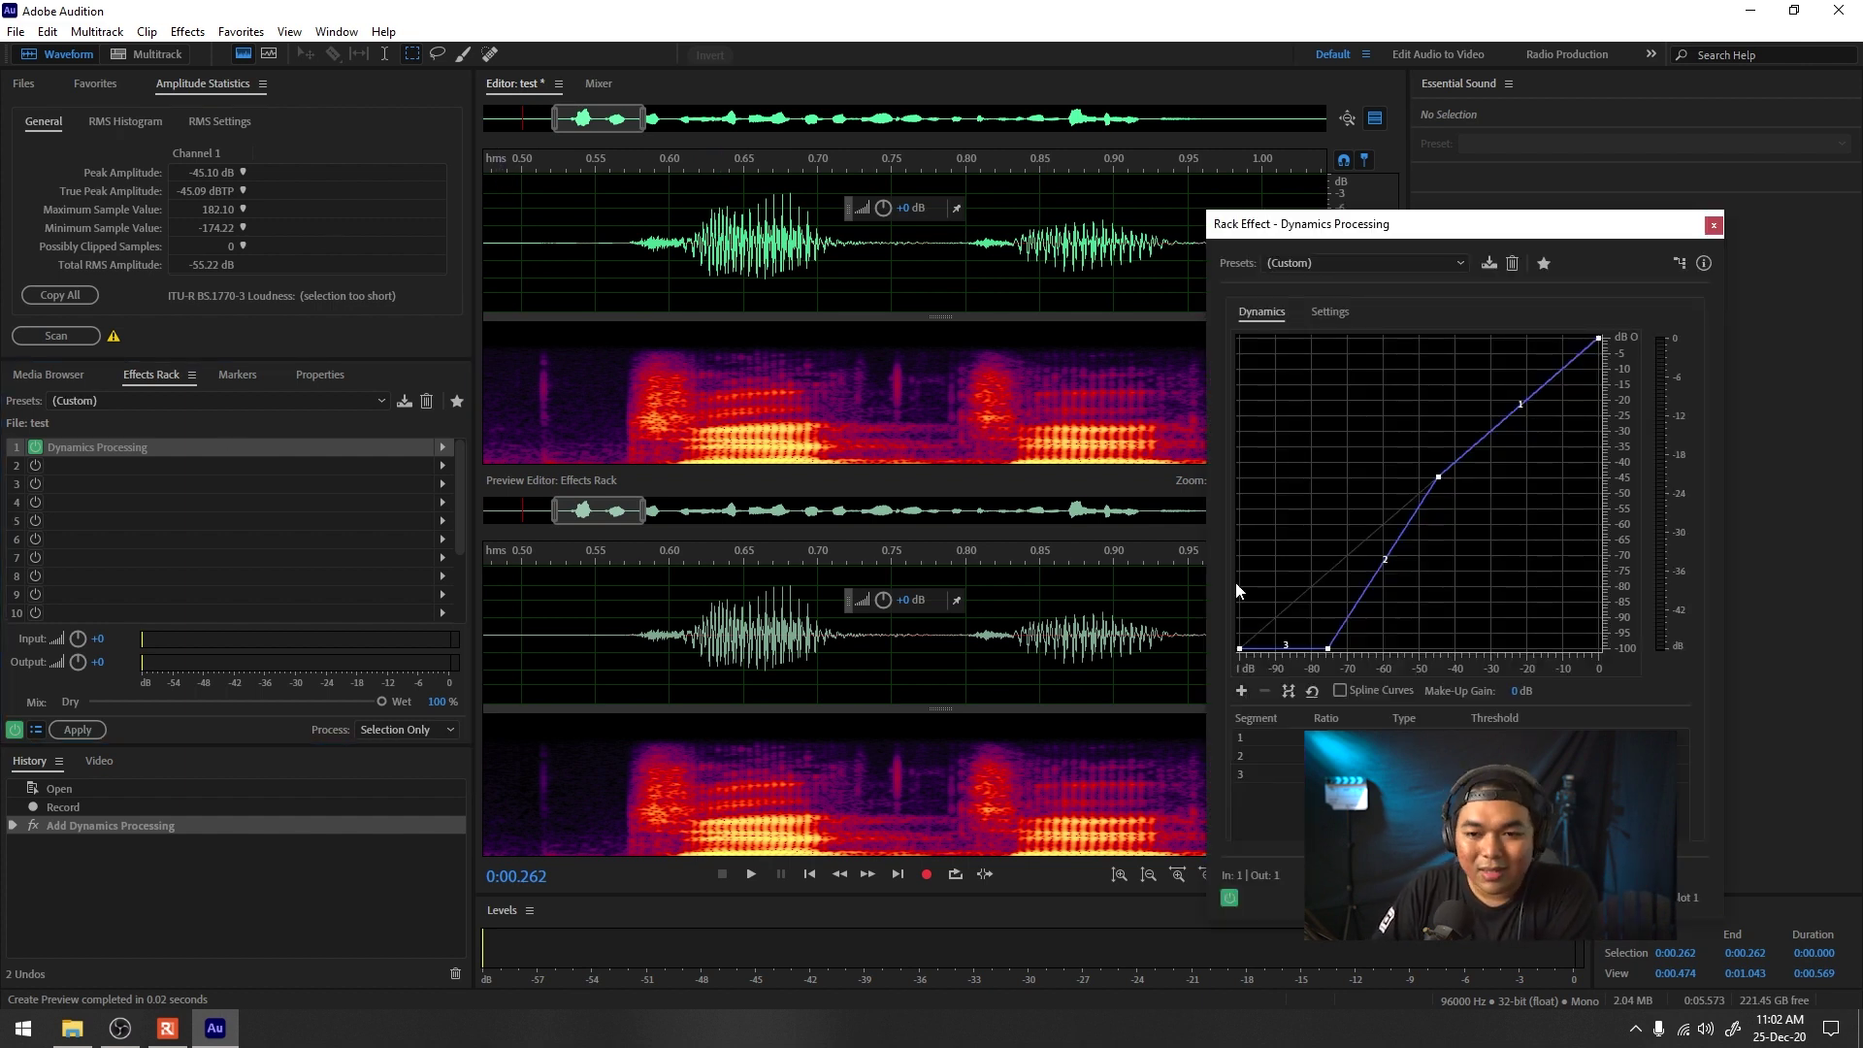
drag(1437, 477, 1444, 470)
scroll(793, 622, down, 5)
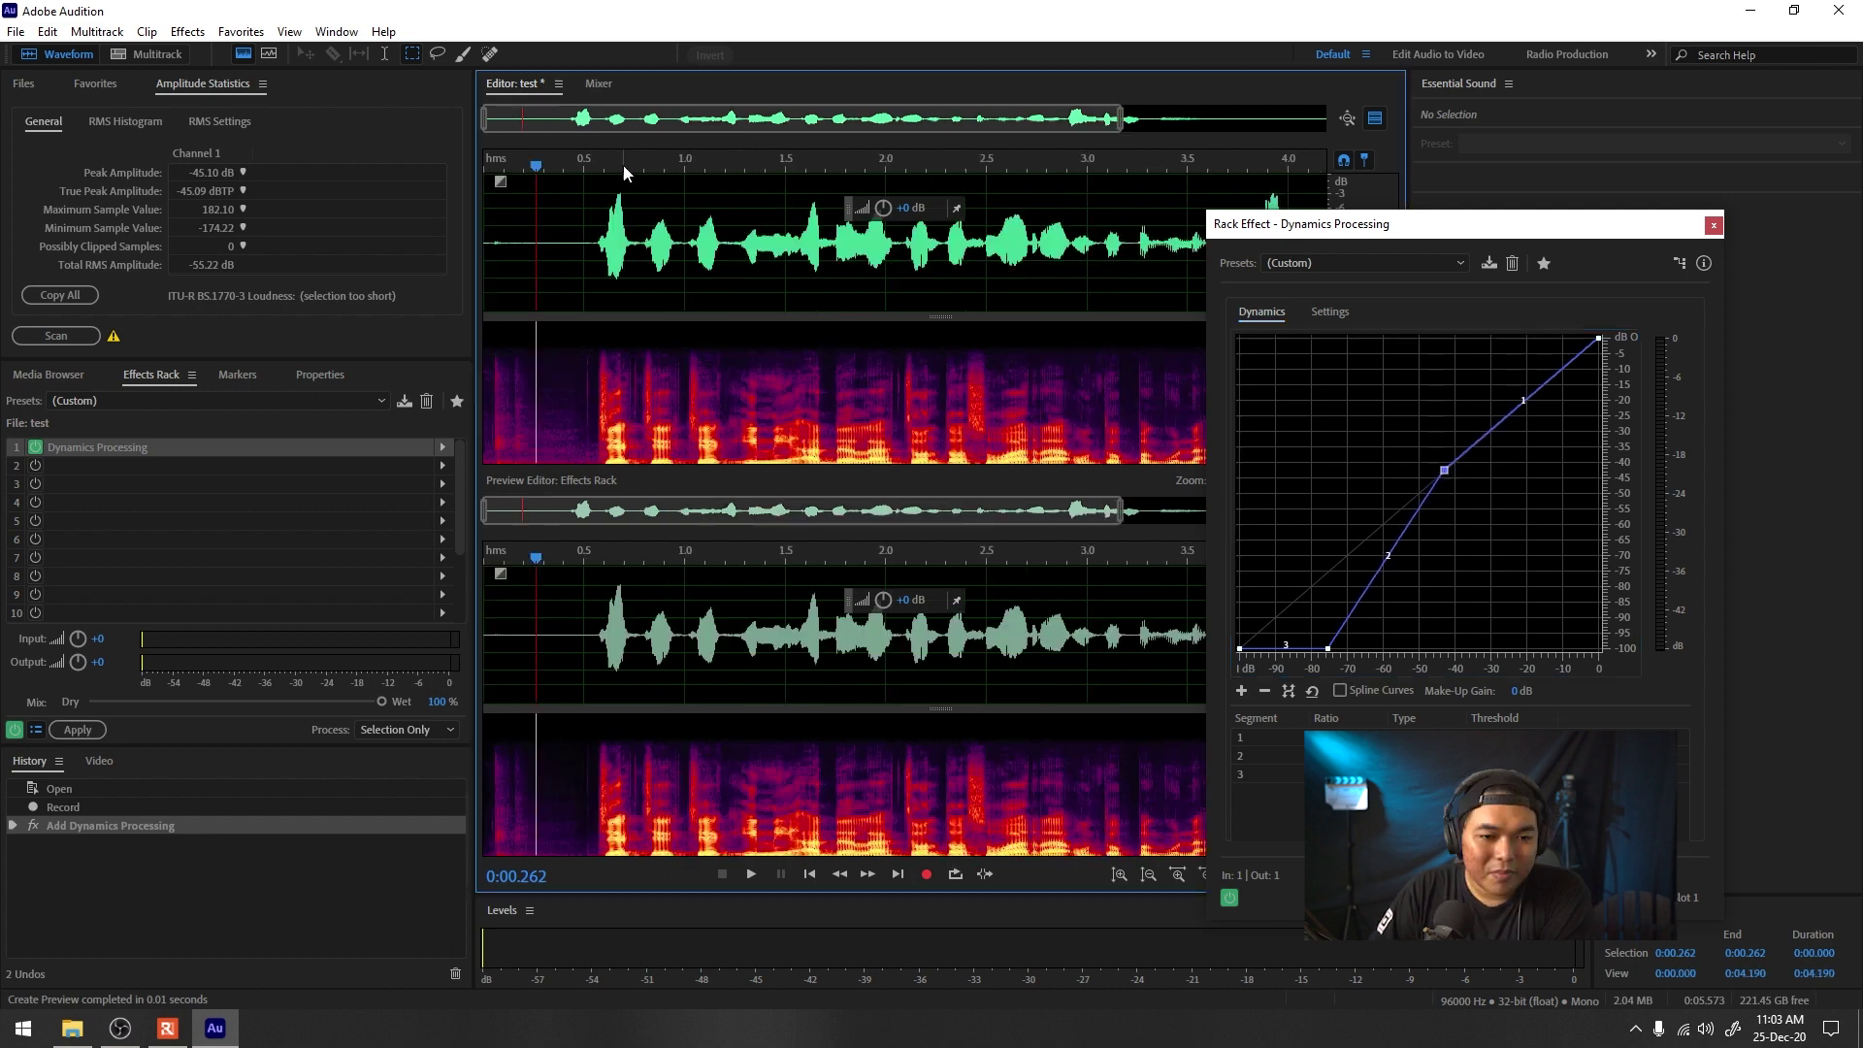
scroll(792, 622, up, 3)
scroll(792, 622, up, 2)
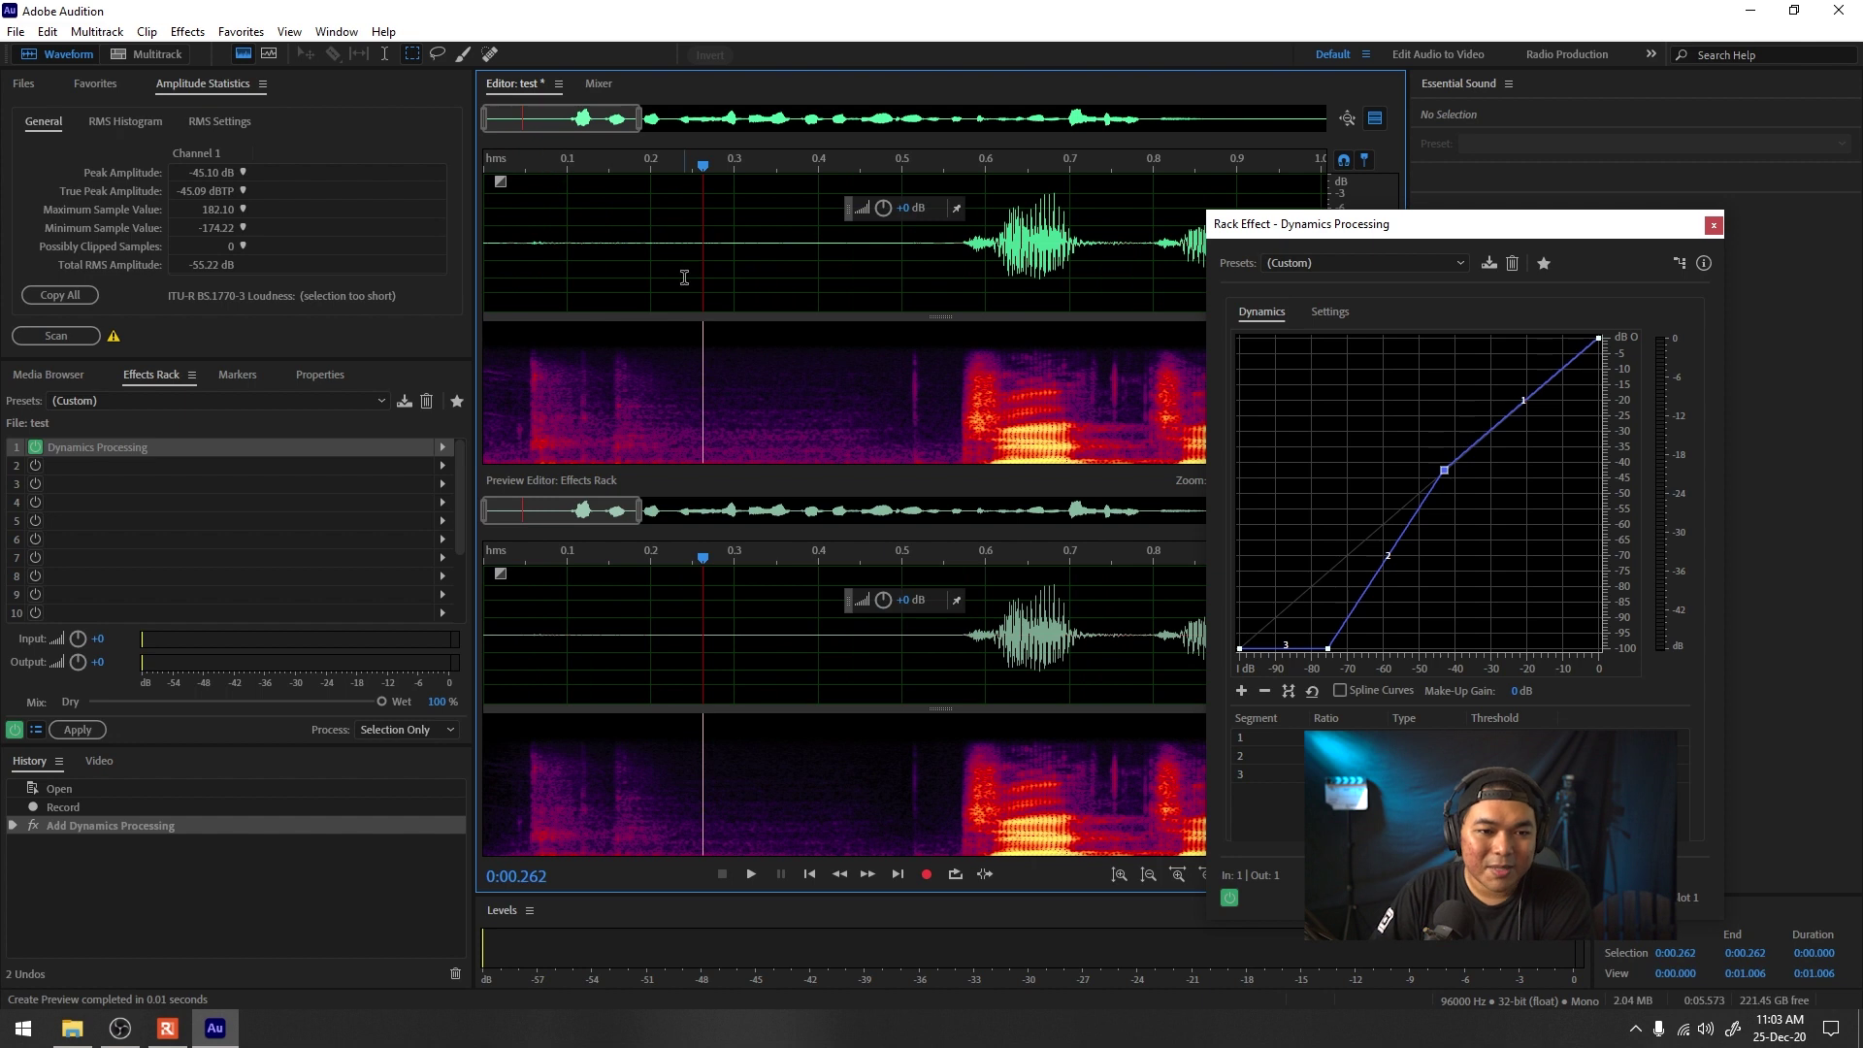
Step: Play the whole recording from the start to hear the effect of the dynamics curve
key(Home)
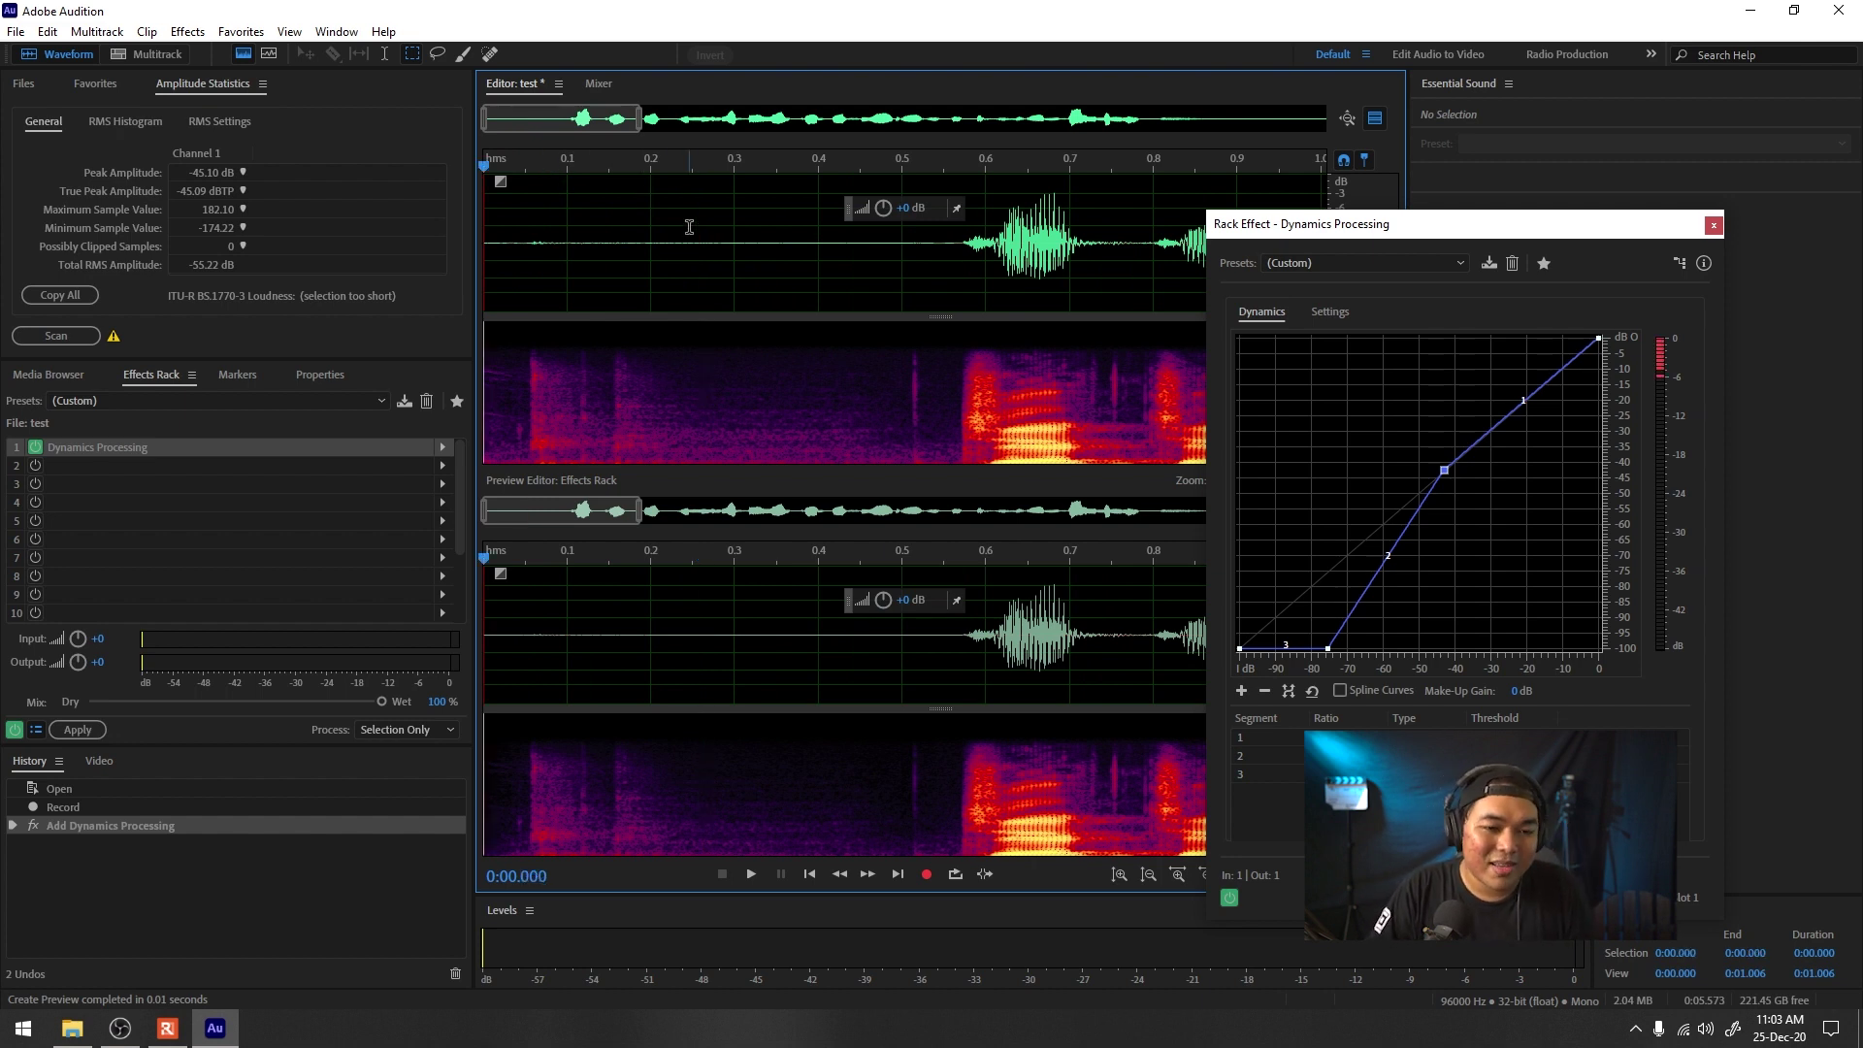
scroll(689, 227, down, 5)
key(space)
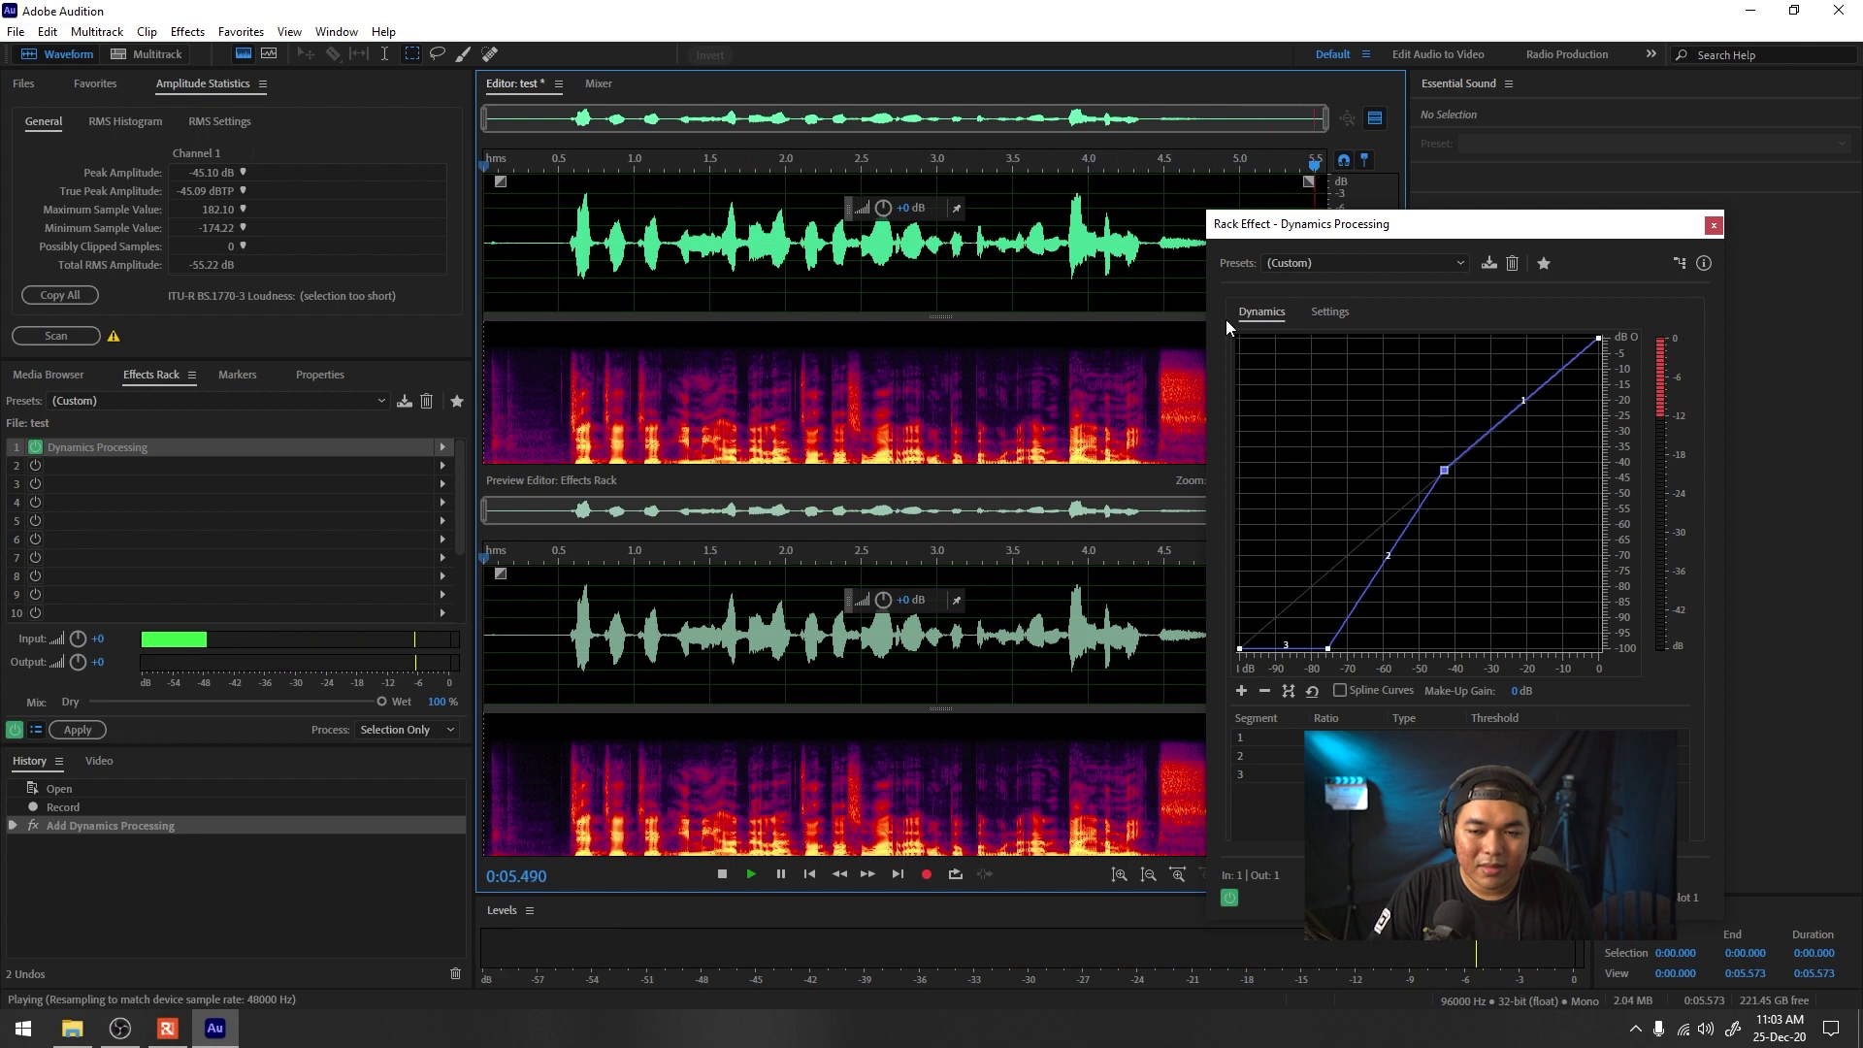
key(space)
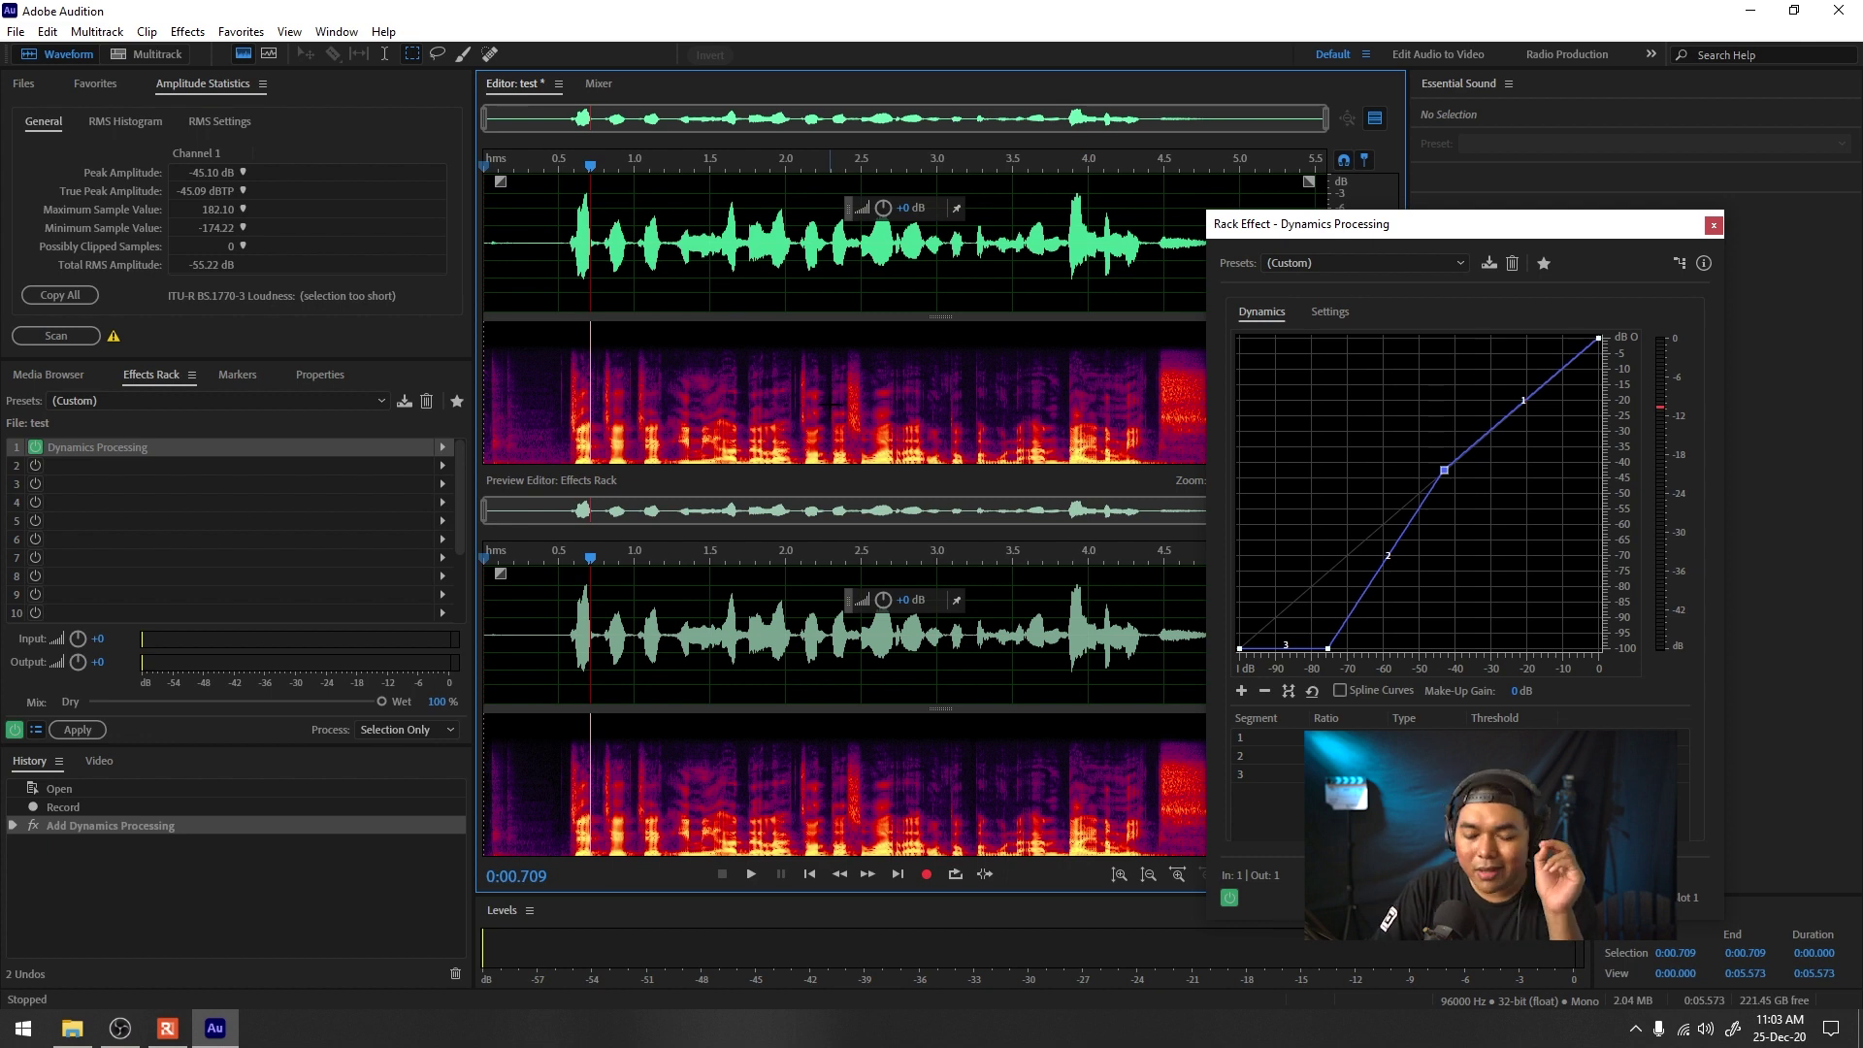
Step: Move the lower curve point directly beneath the upper one at about -43 dB input, making the expander segment vertical
mouse_move(1329, 654)
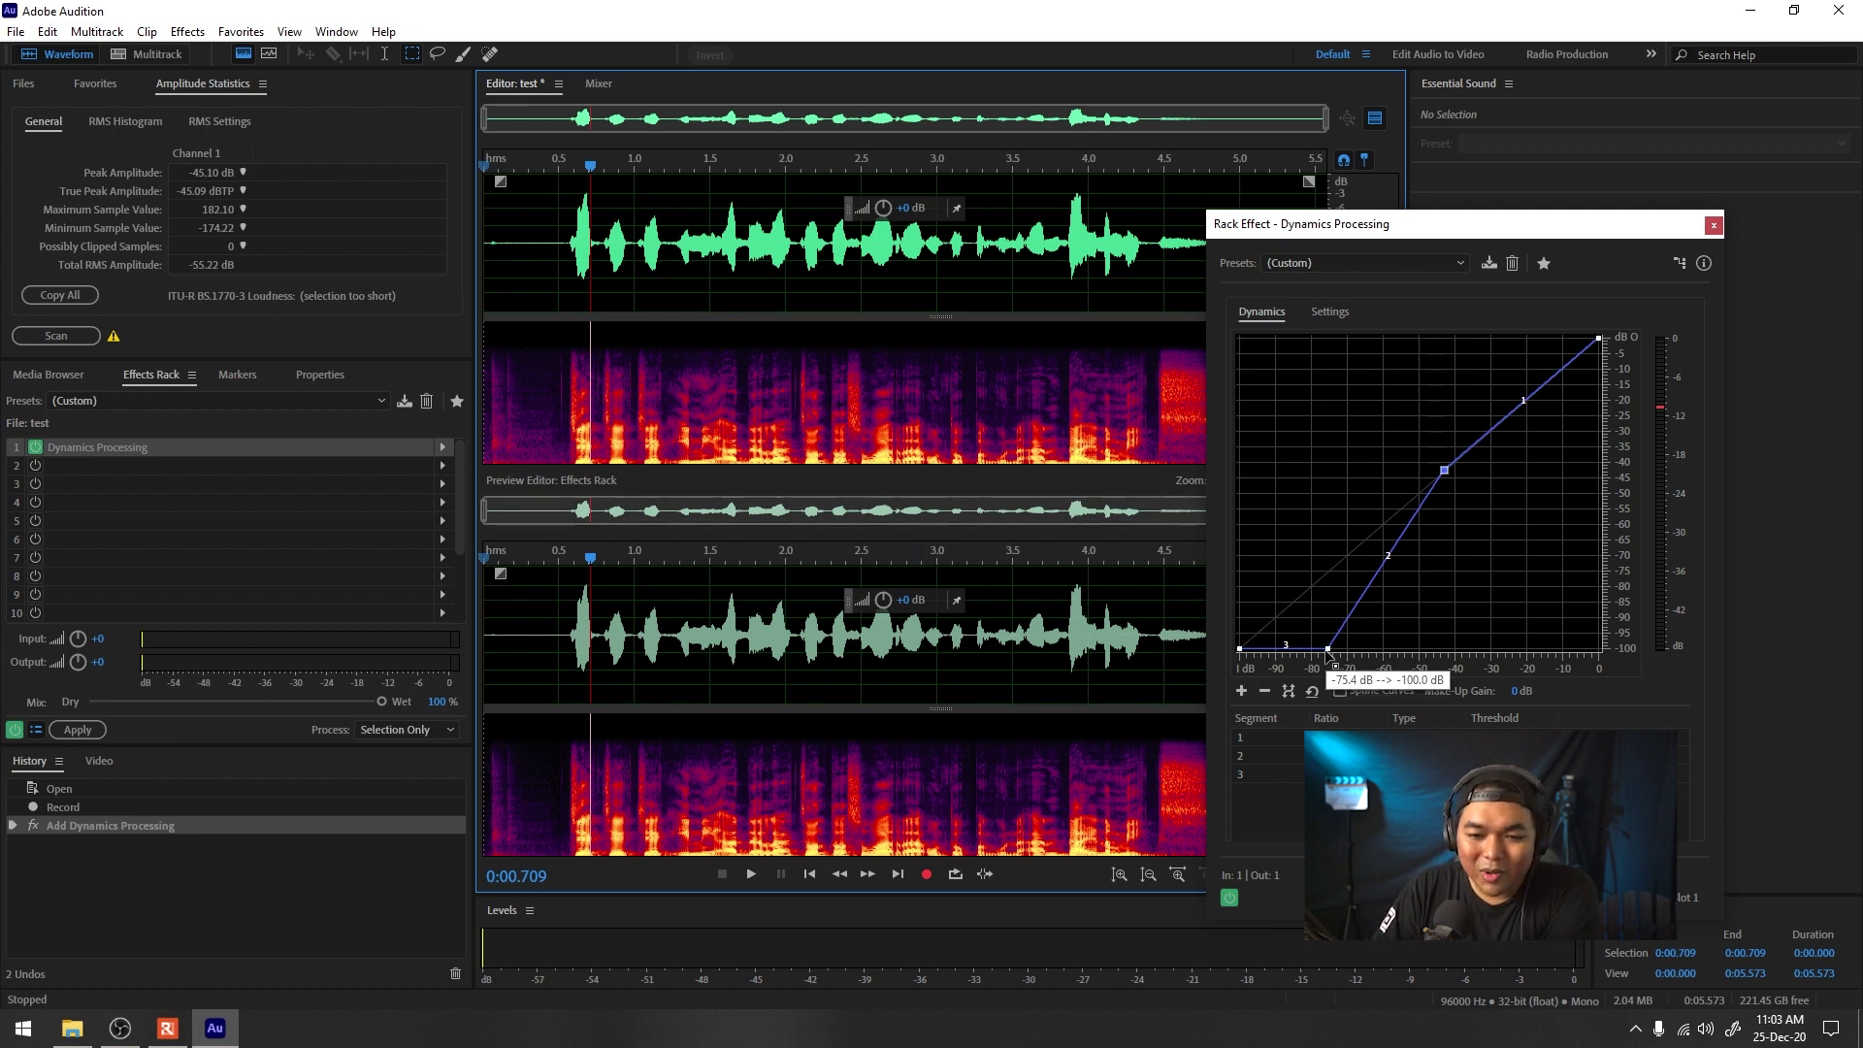
drag(1327, 648, 1443, 648)
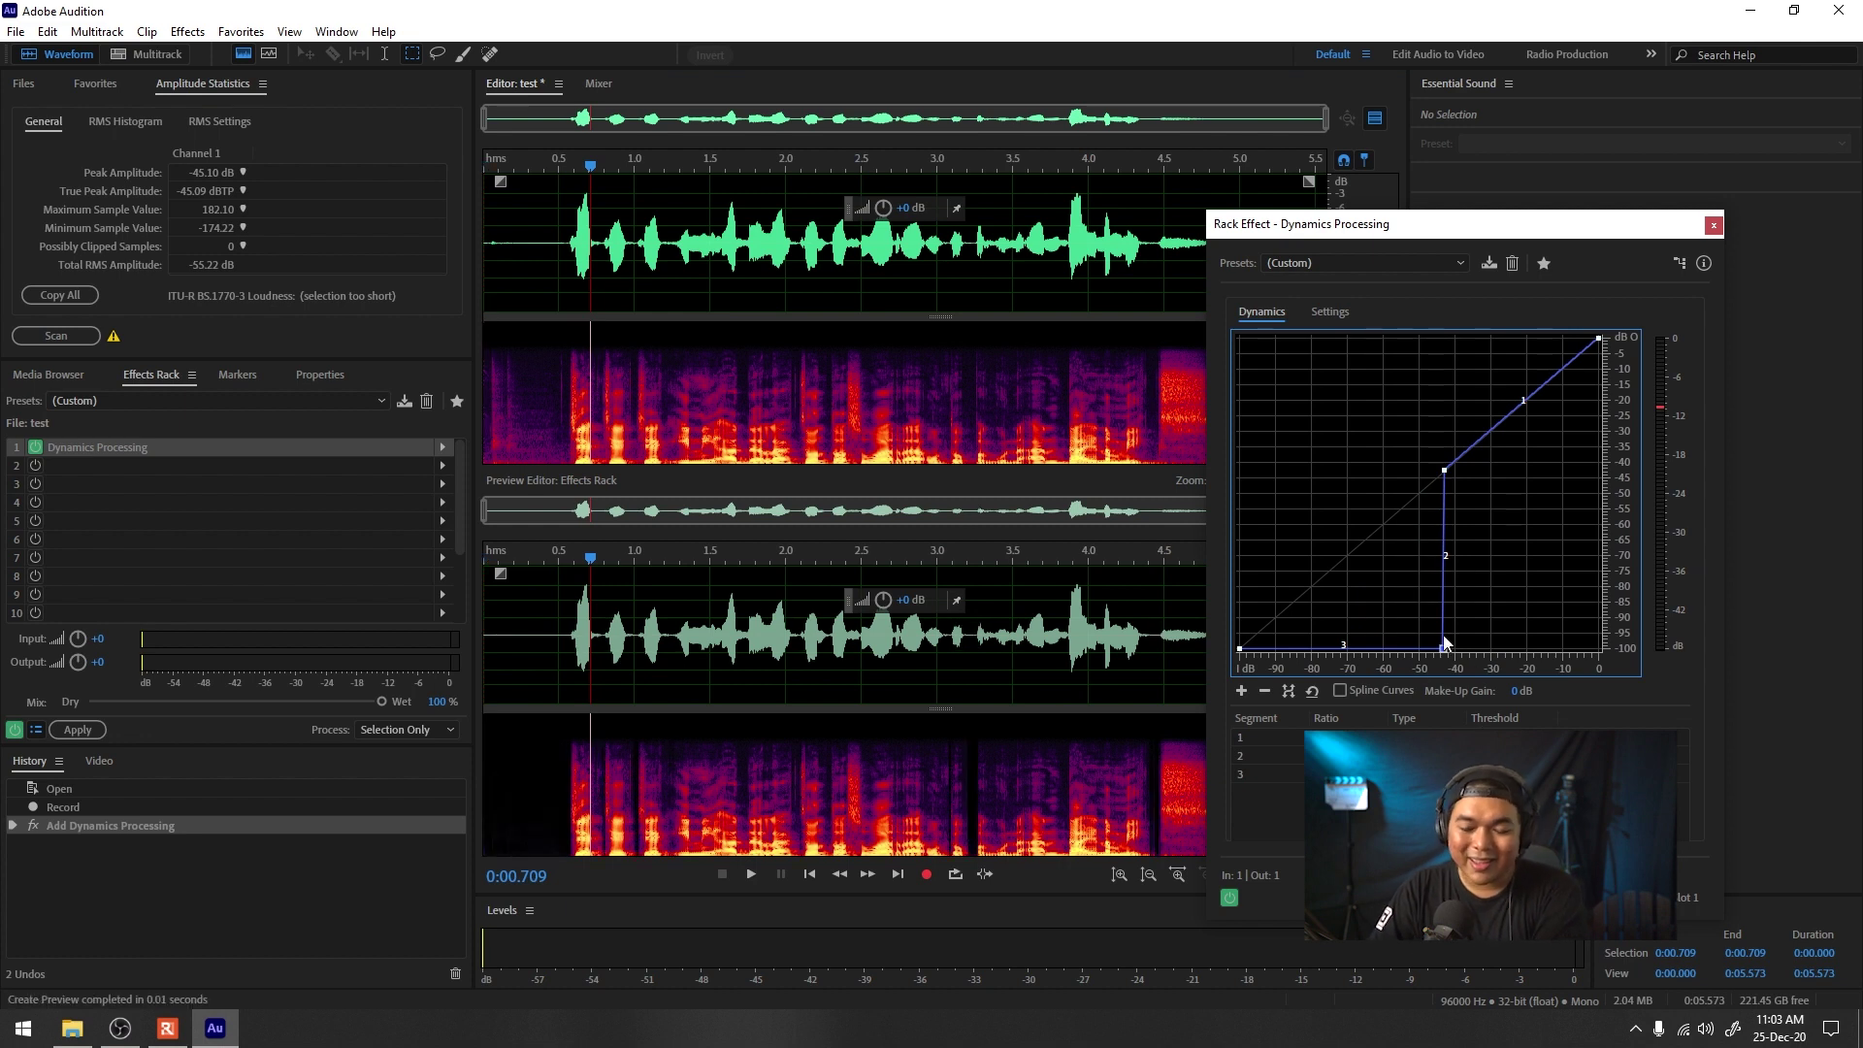
Step: Place the playhead at the first word's onset, about 0.57 s, and compare its start in the original and preview
scroll(665, 692, up, 4)
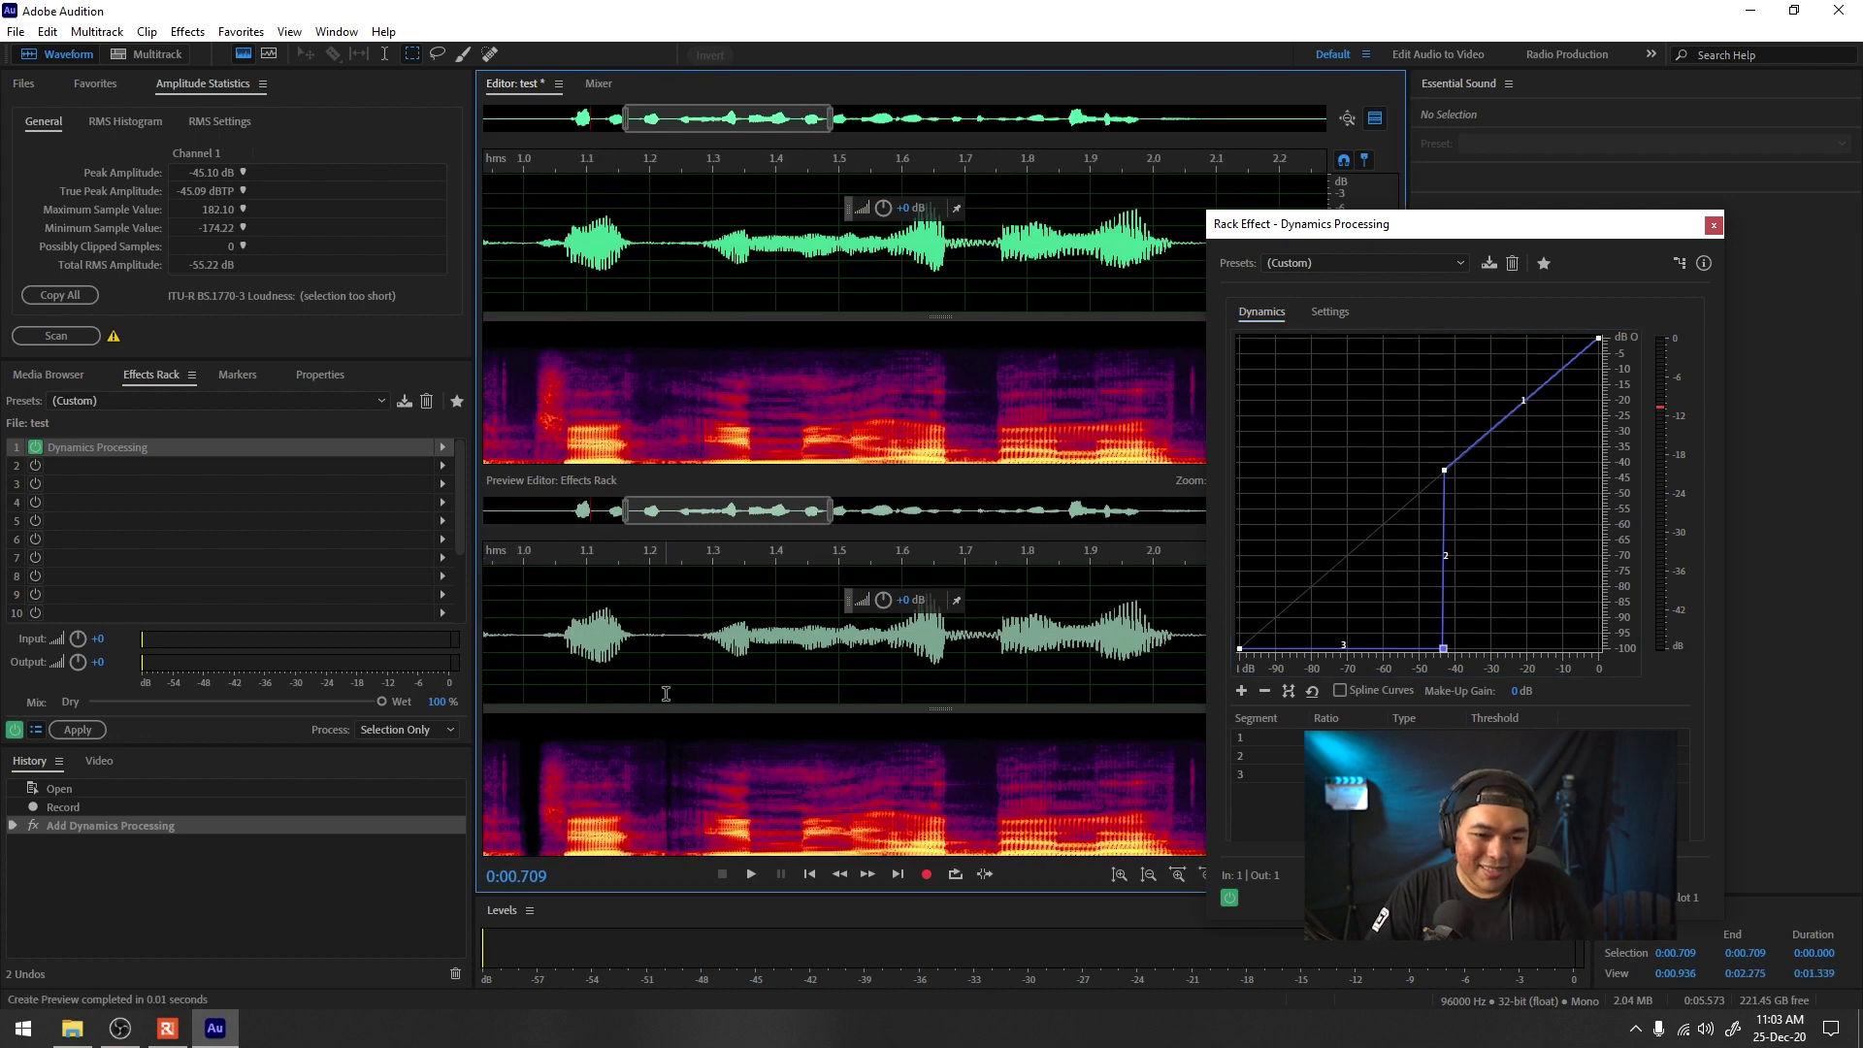
scroll(695, 554, up, 5)
click(695, 555)
drag(694, 555, 719, 560)
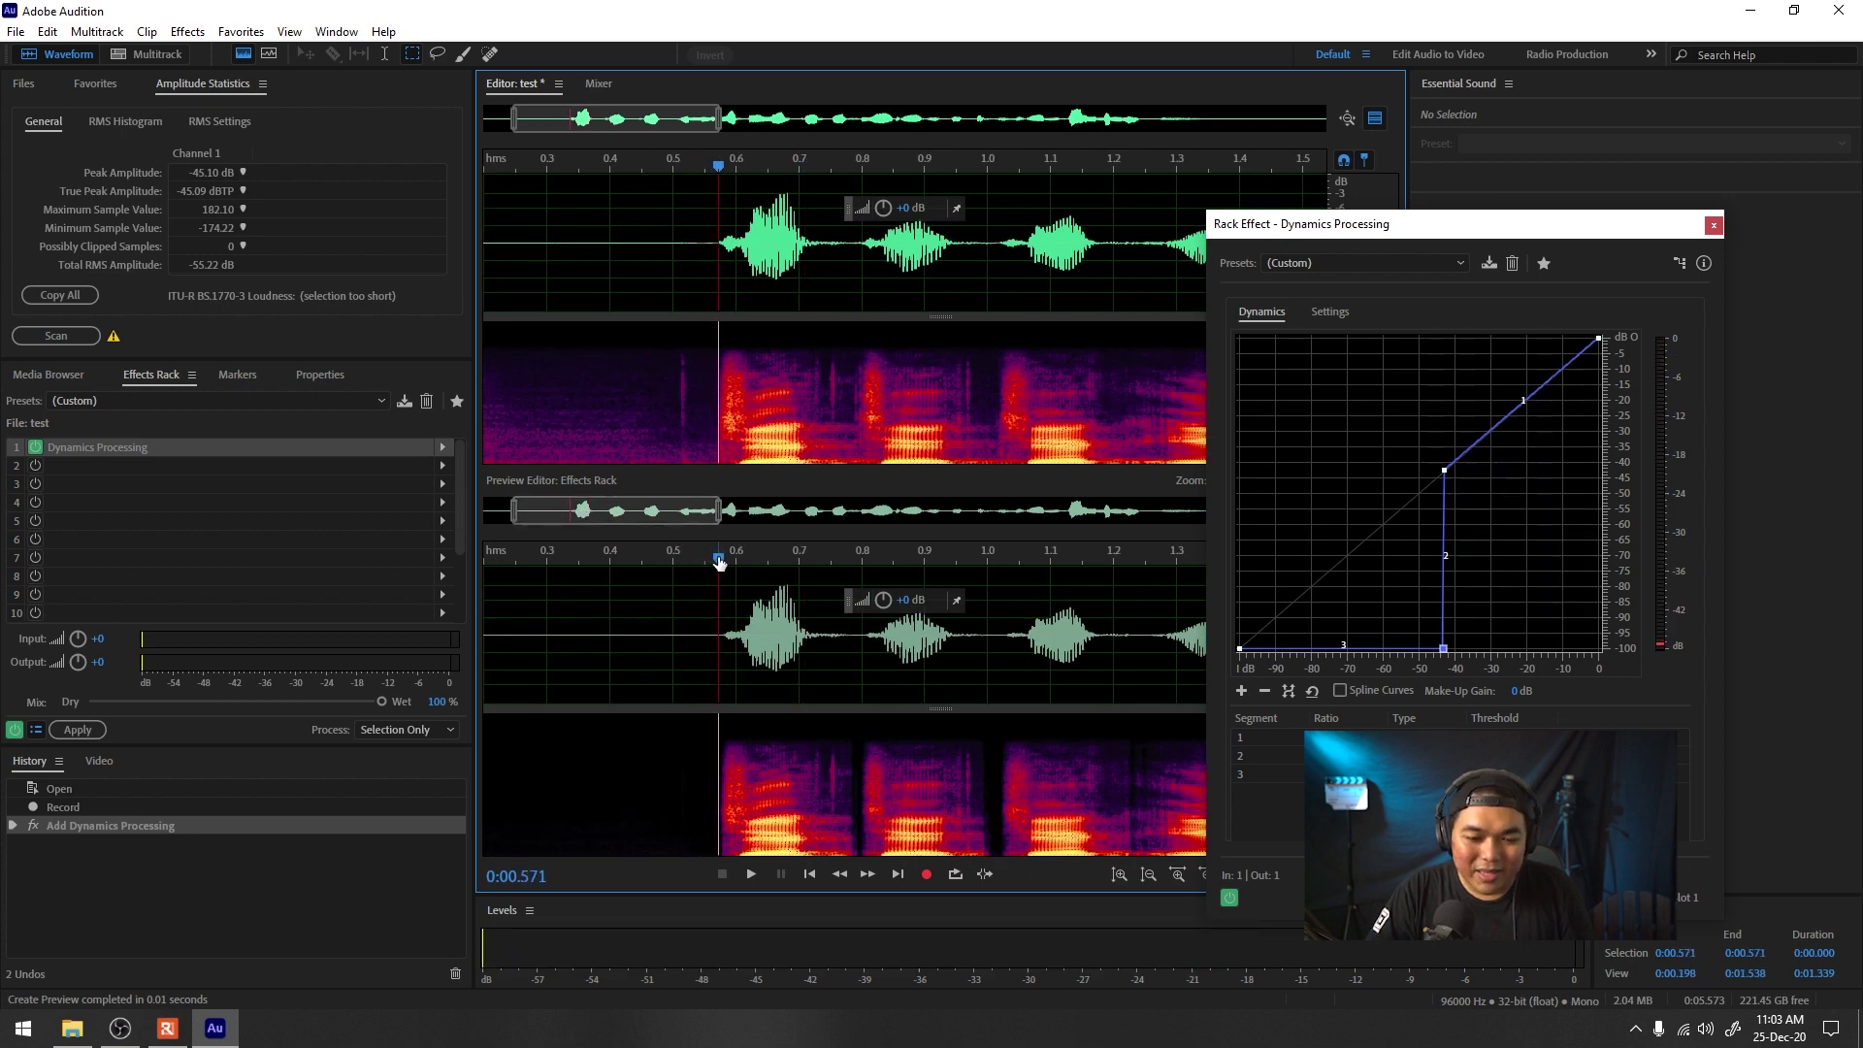
scroll(699, 658, up, 2)
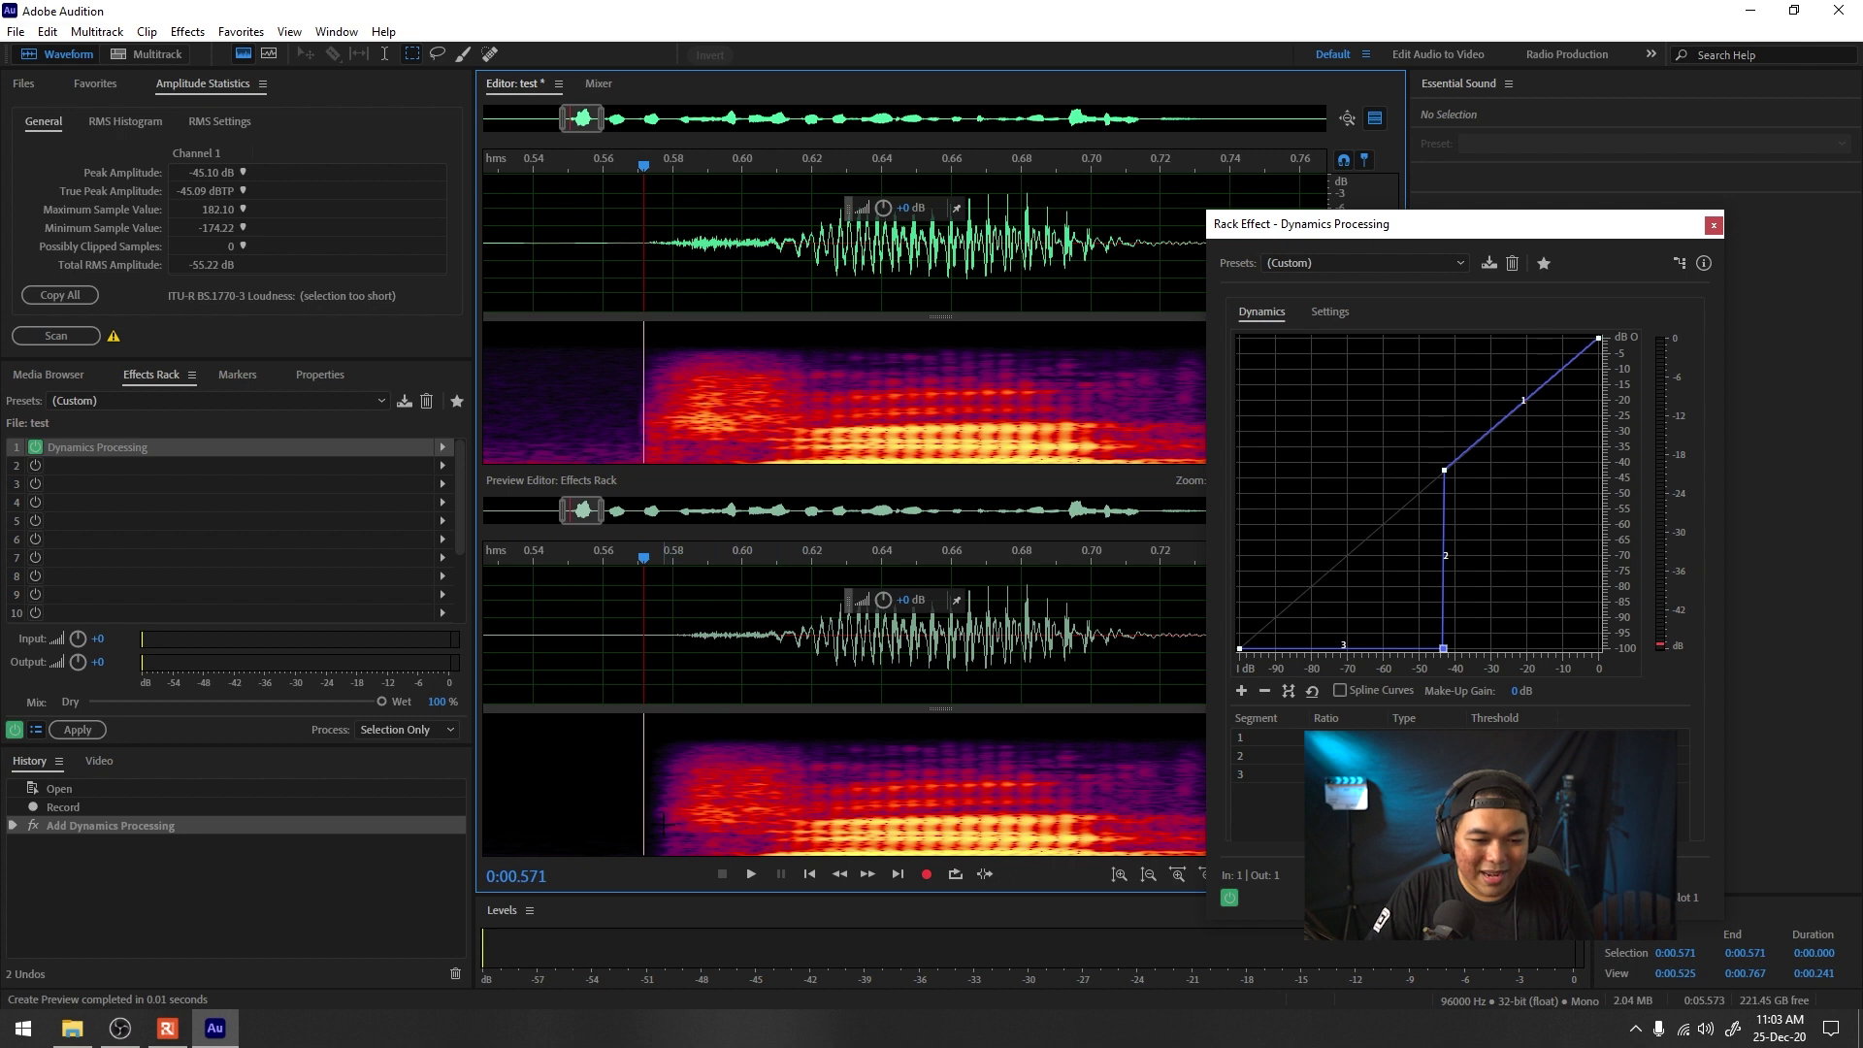
Step: Play the processed recording from just before the first word, at about 0.5 s
scroll(560, 570, down, 10)
click(560, 570)
key(space)
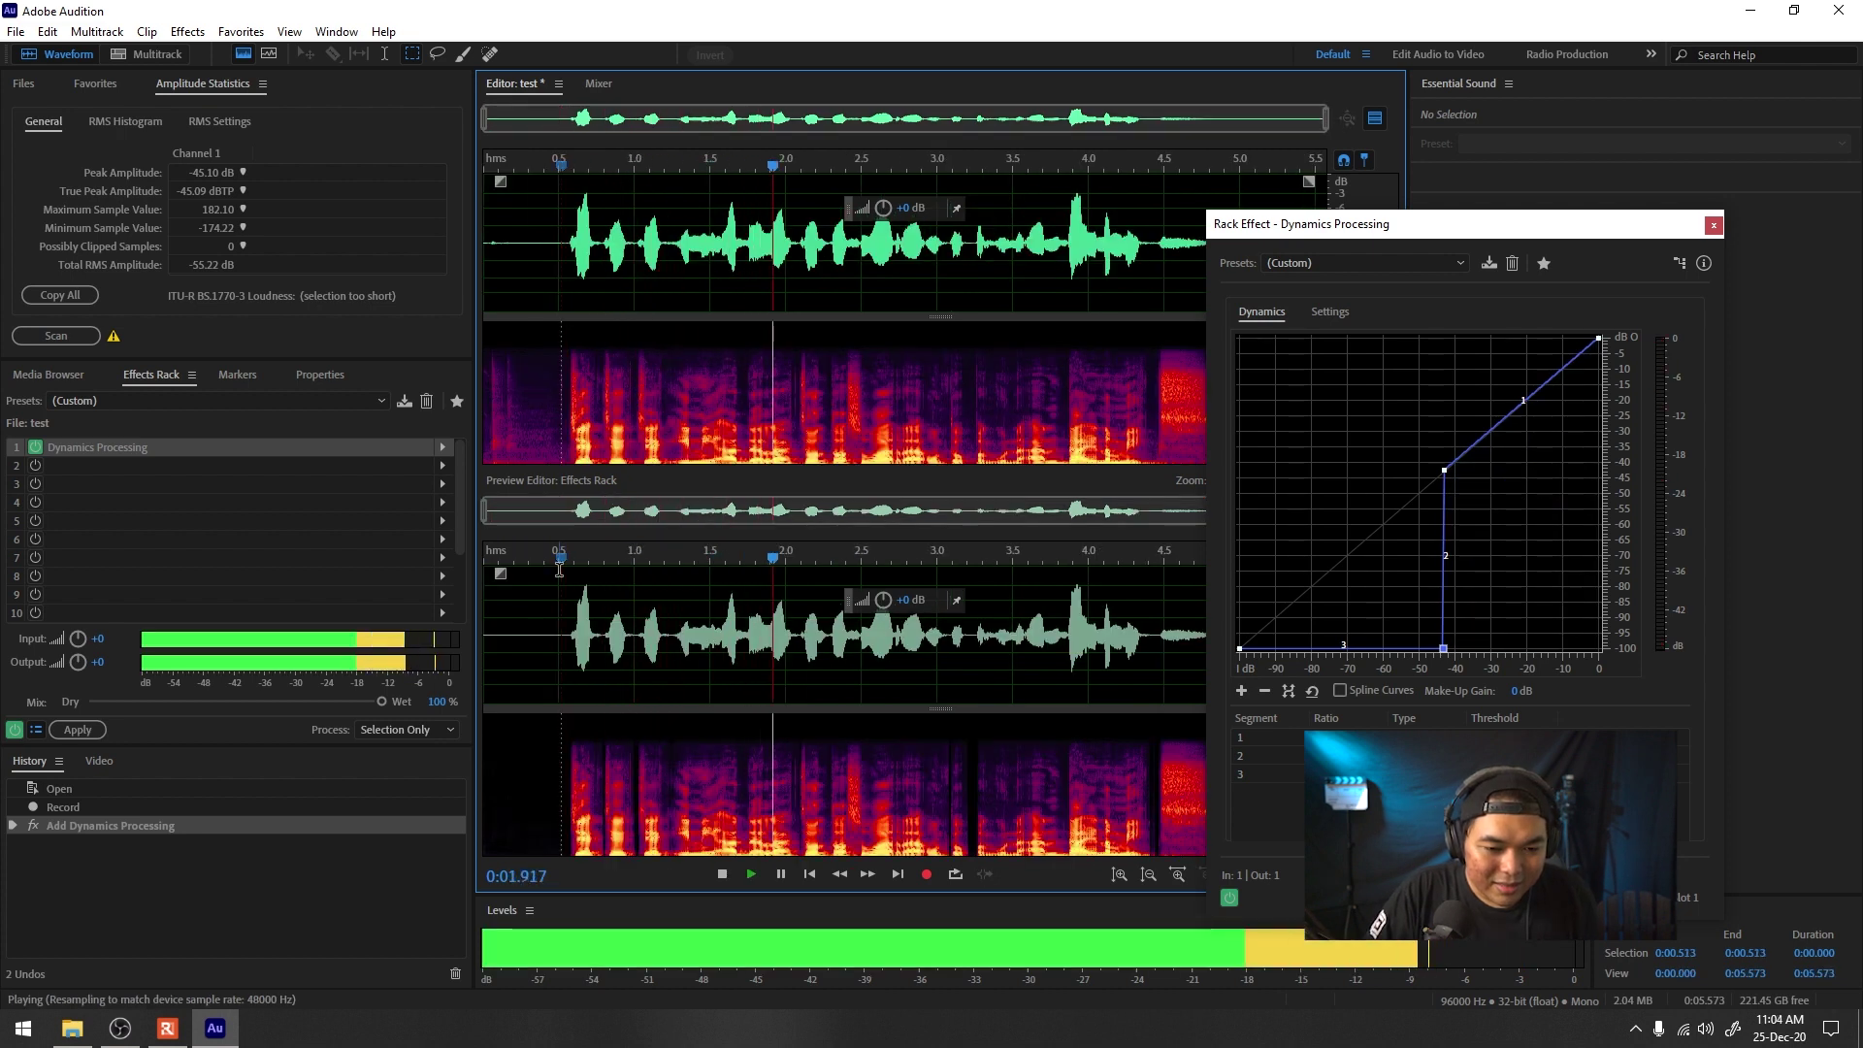
Step: Stop playback and move the lower curve point to about -71 dB input at -100 dB output, giving the expander a gentler slope
key(space)
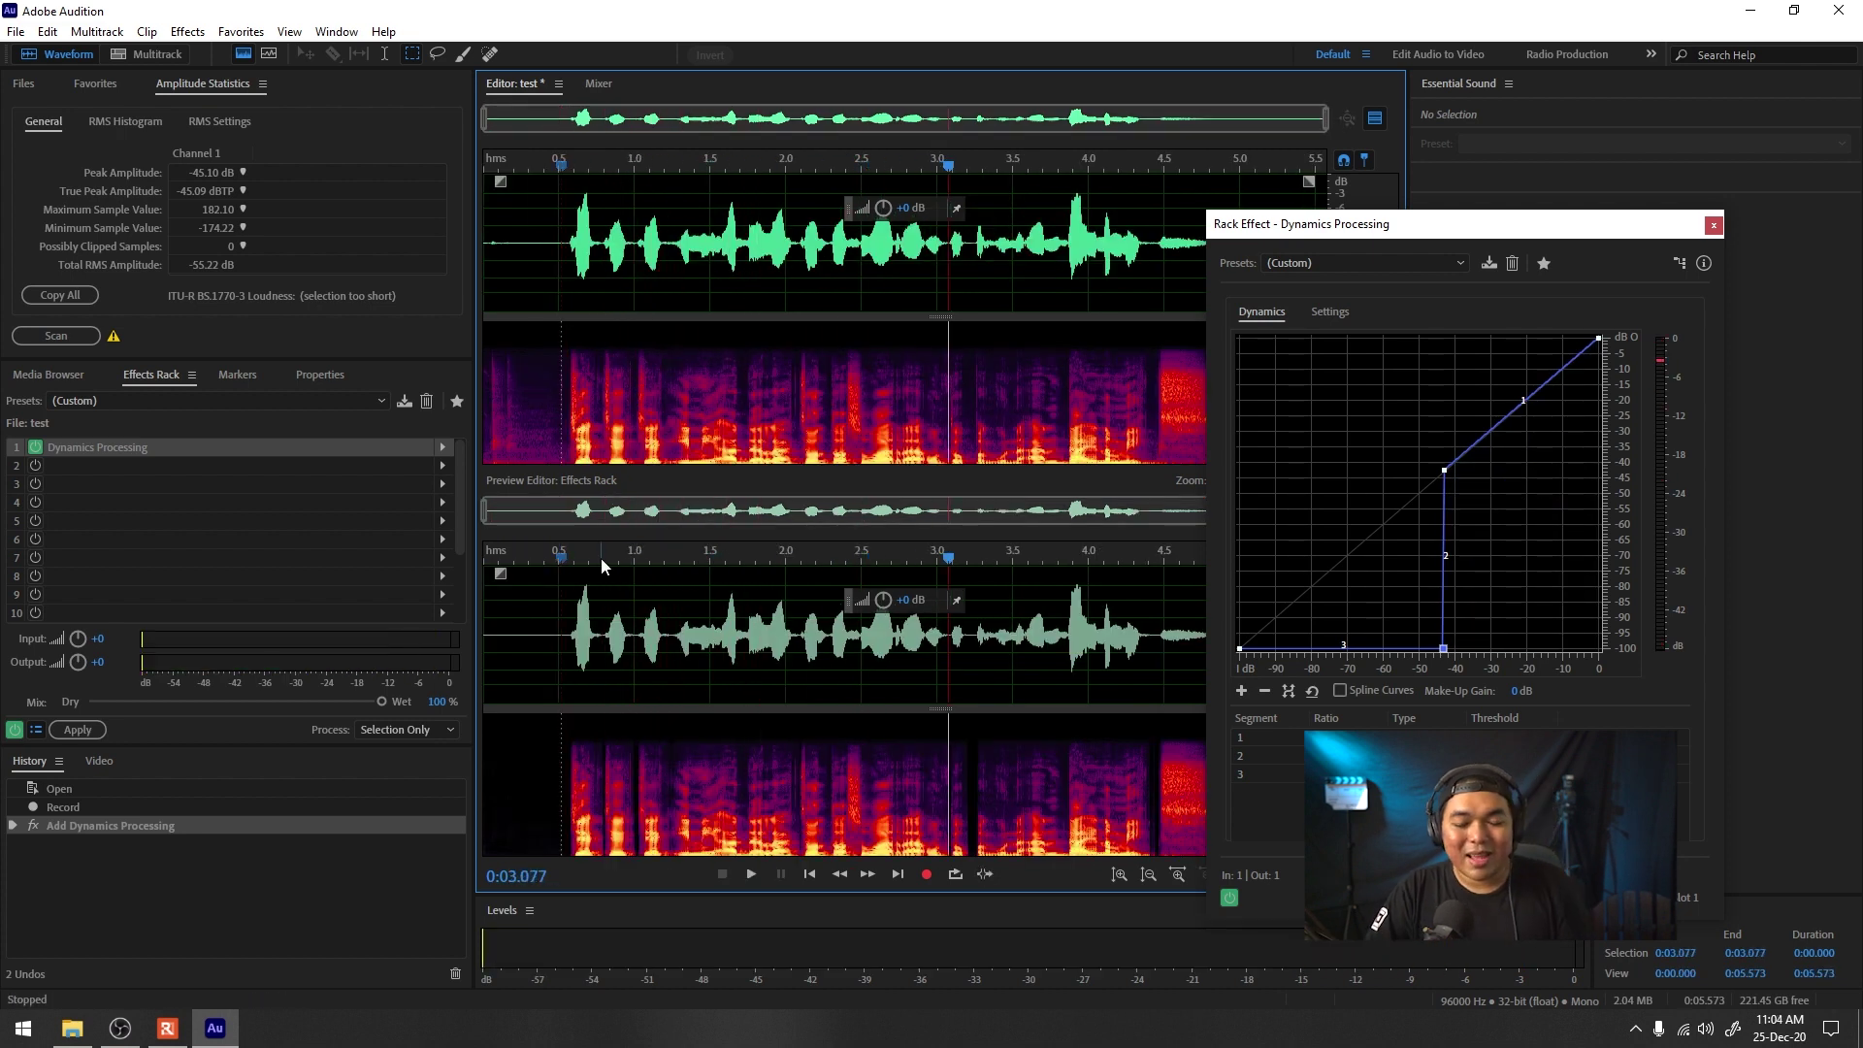
drag(1443, 648, 1341, 723)
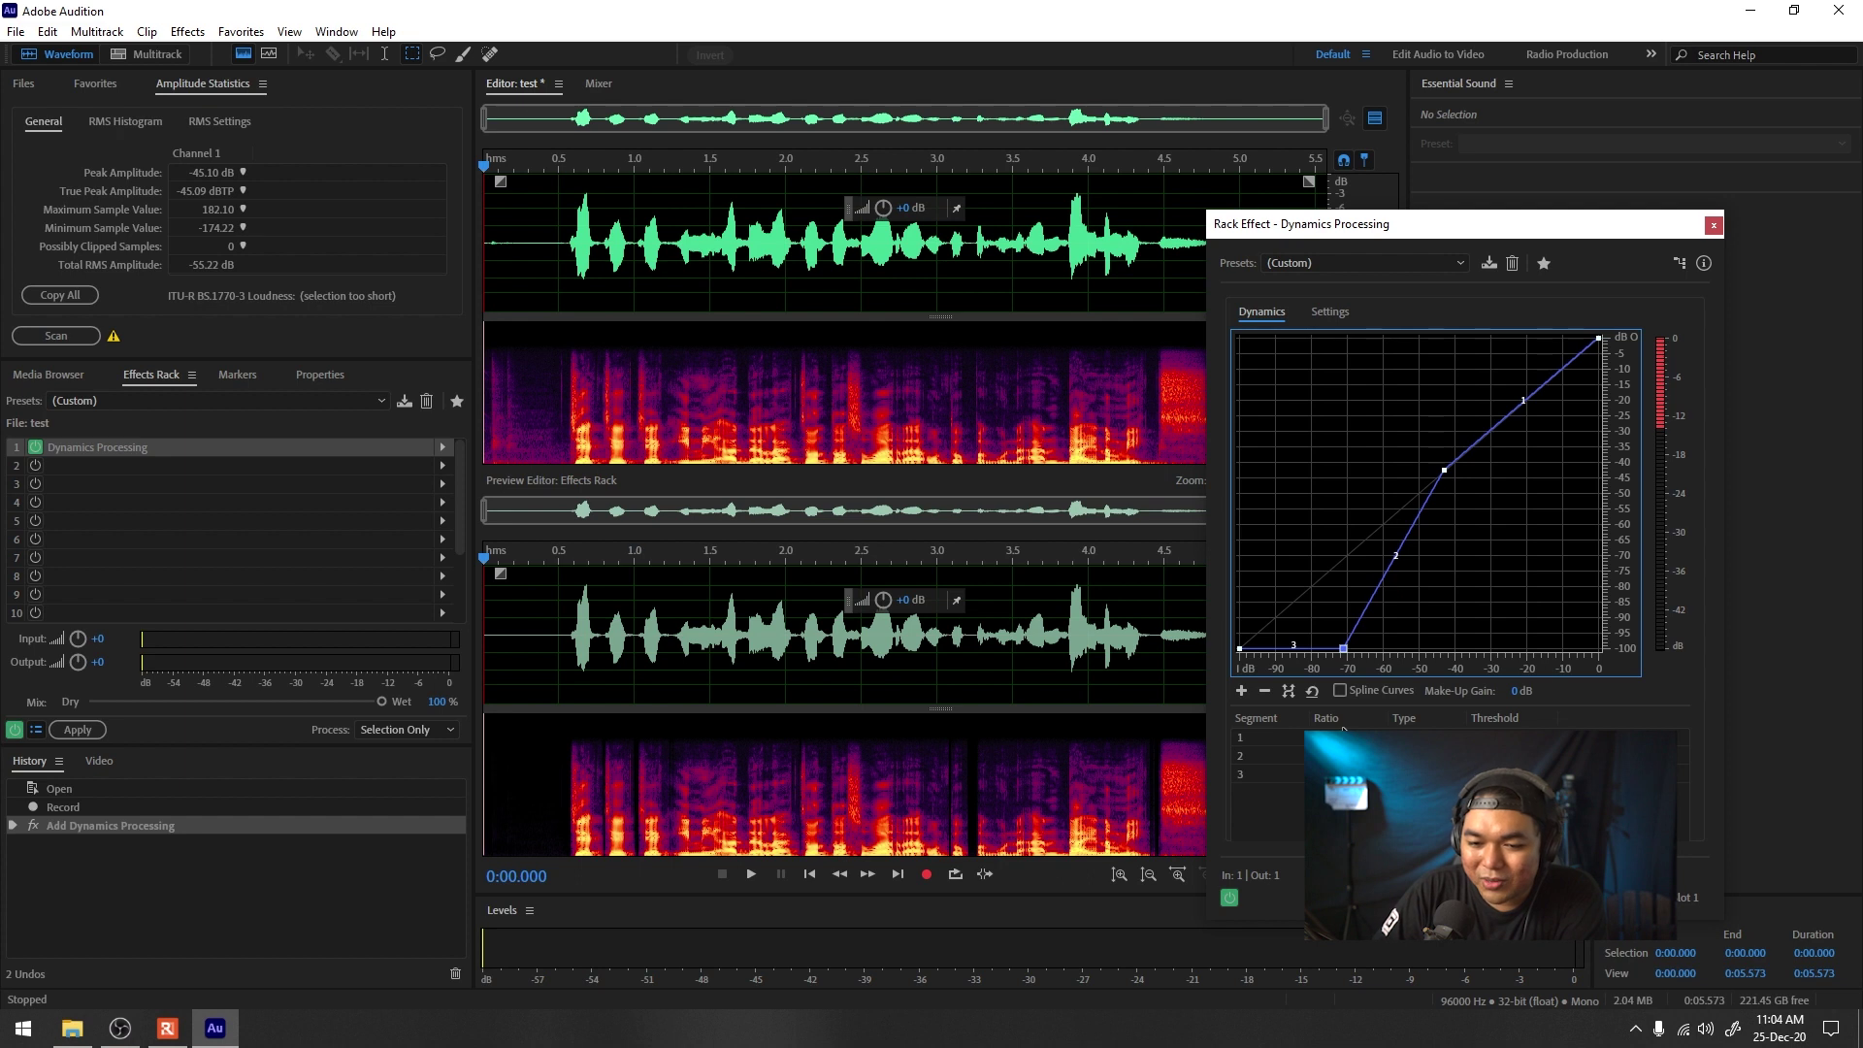
drag(1342, 732, 1344, 731)
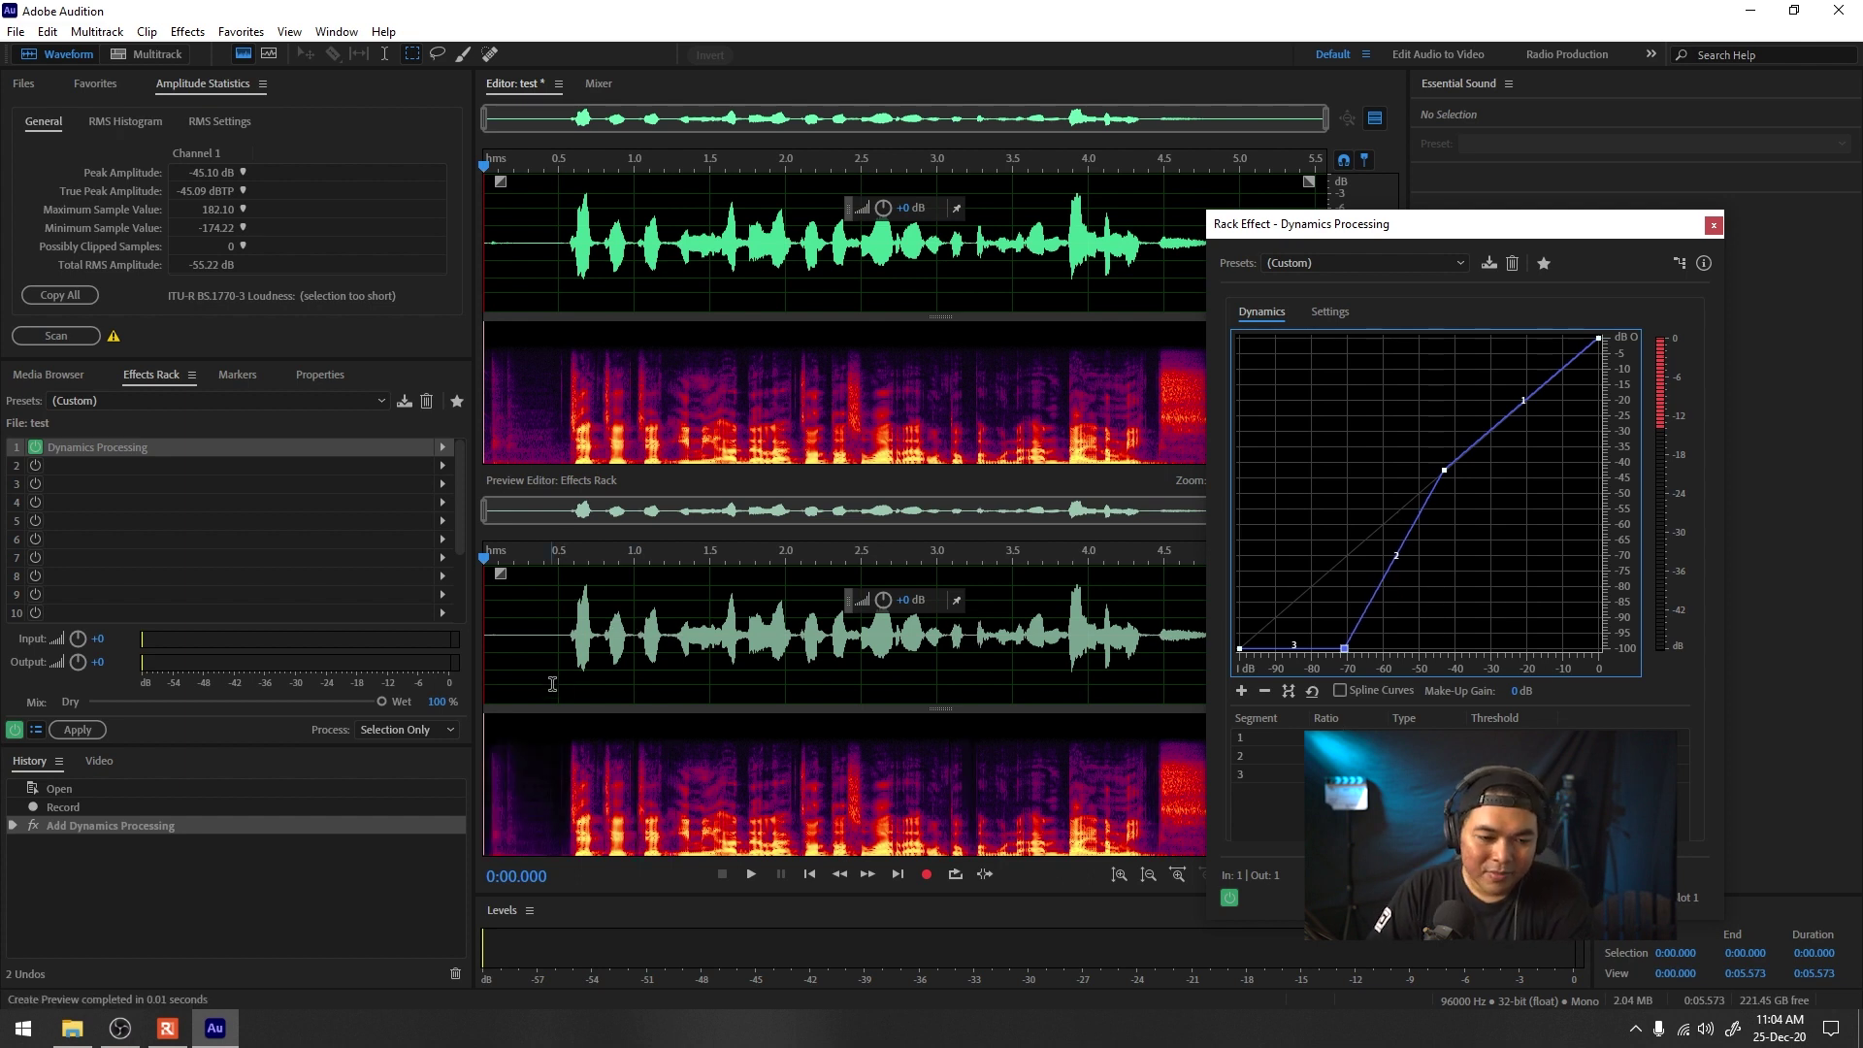
Step: Play the processed recording from shortly before the first word to hear the gentler expander slope
scroll(504, 631, up, 1)
click(523, 559)
click(520, 560)
key(space)
scroll(523, 557, down, 1)
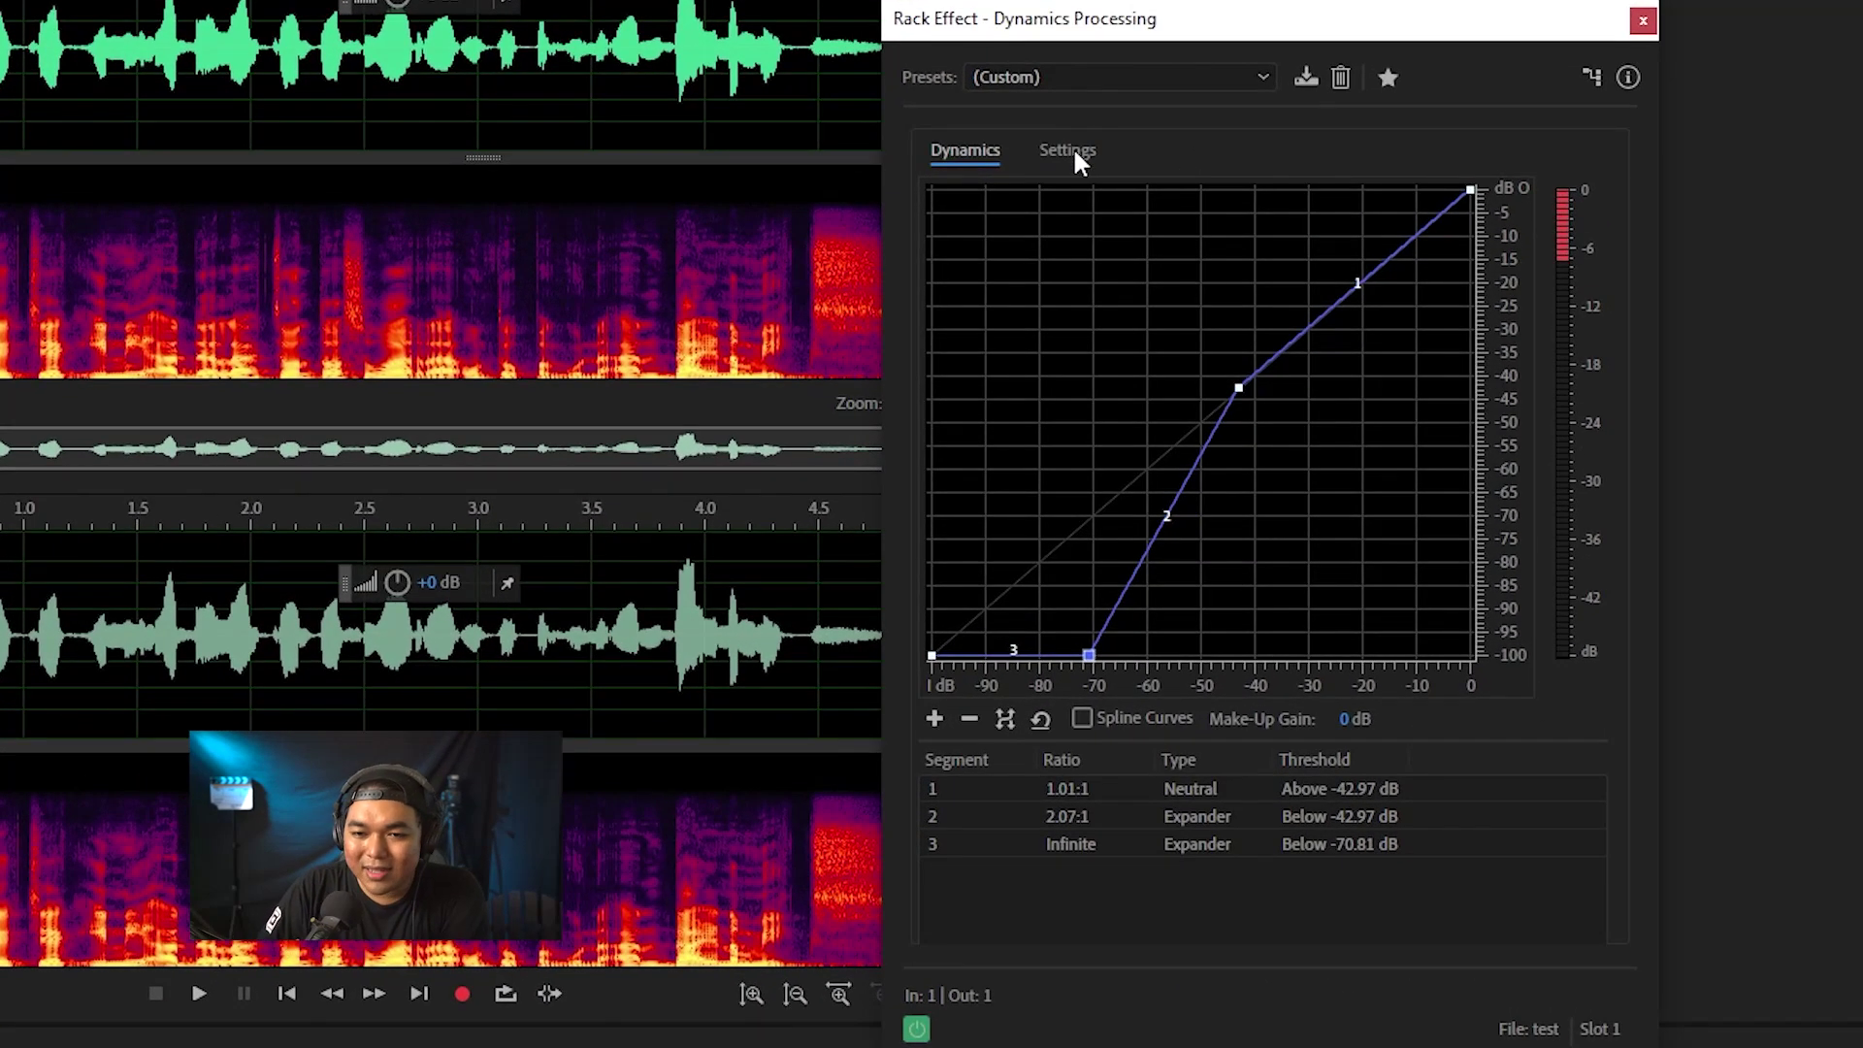
Step: Try a Gain Processor output gain of 6 dB and inspect the first words' waveform in the preview
click(1074, 151)
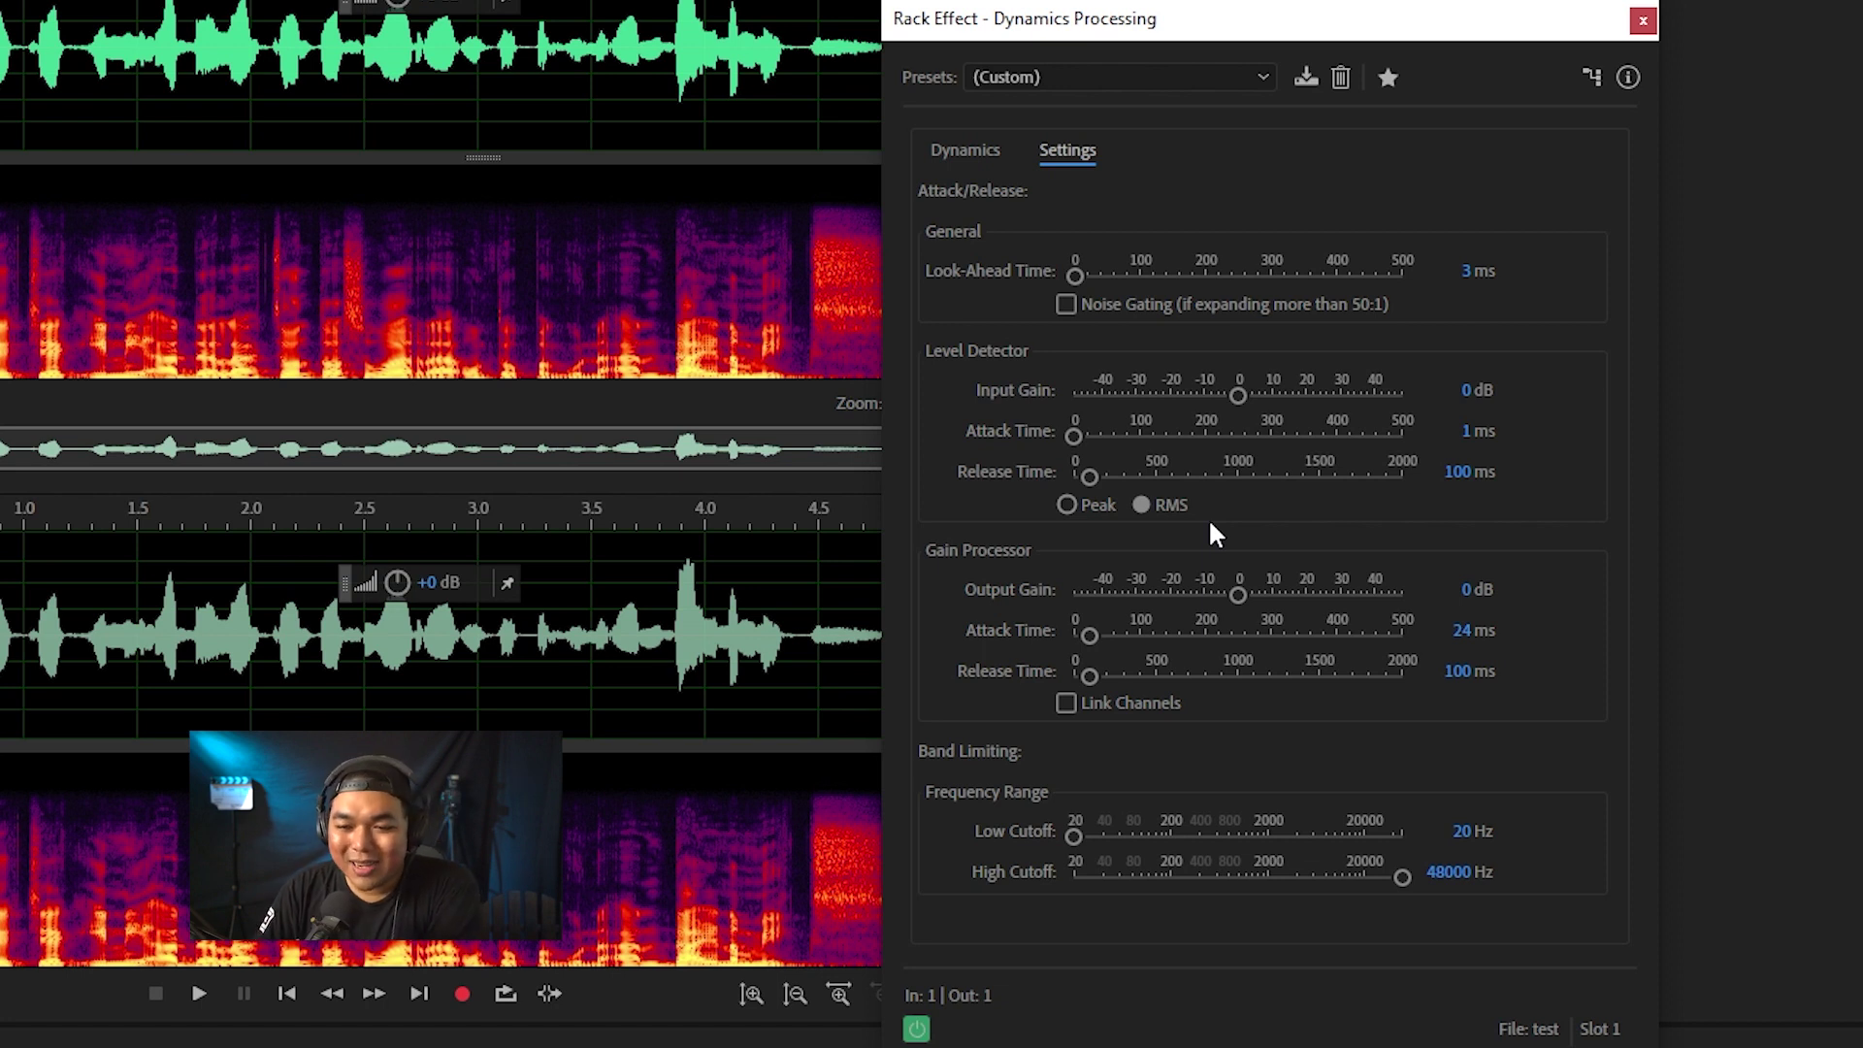
drag(1372, 25, 1207, 0)
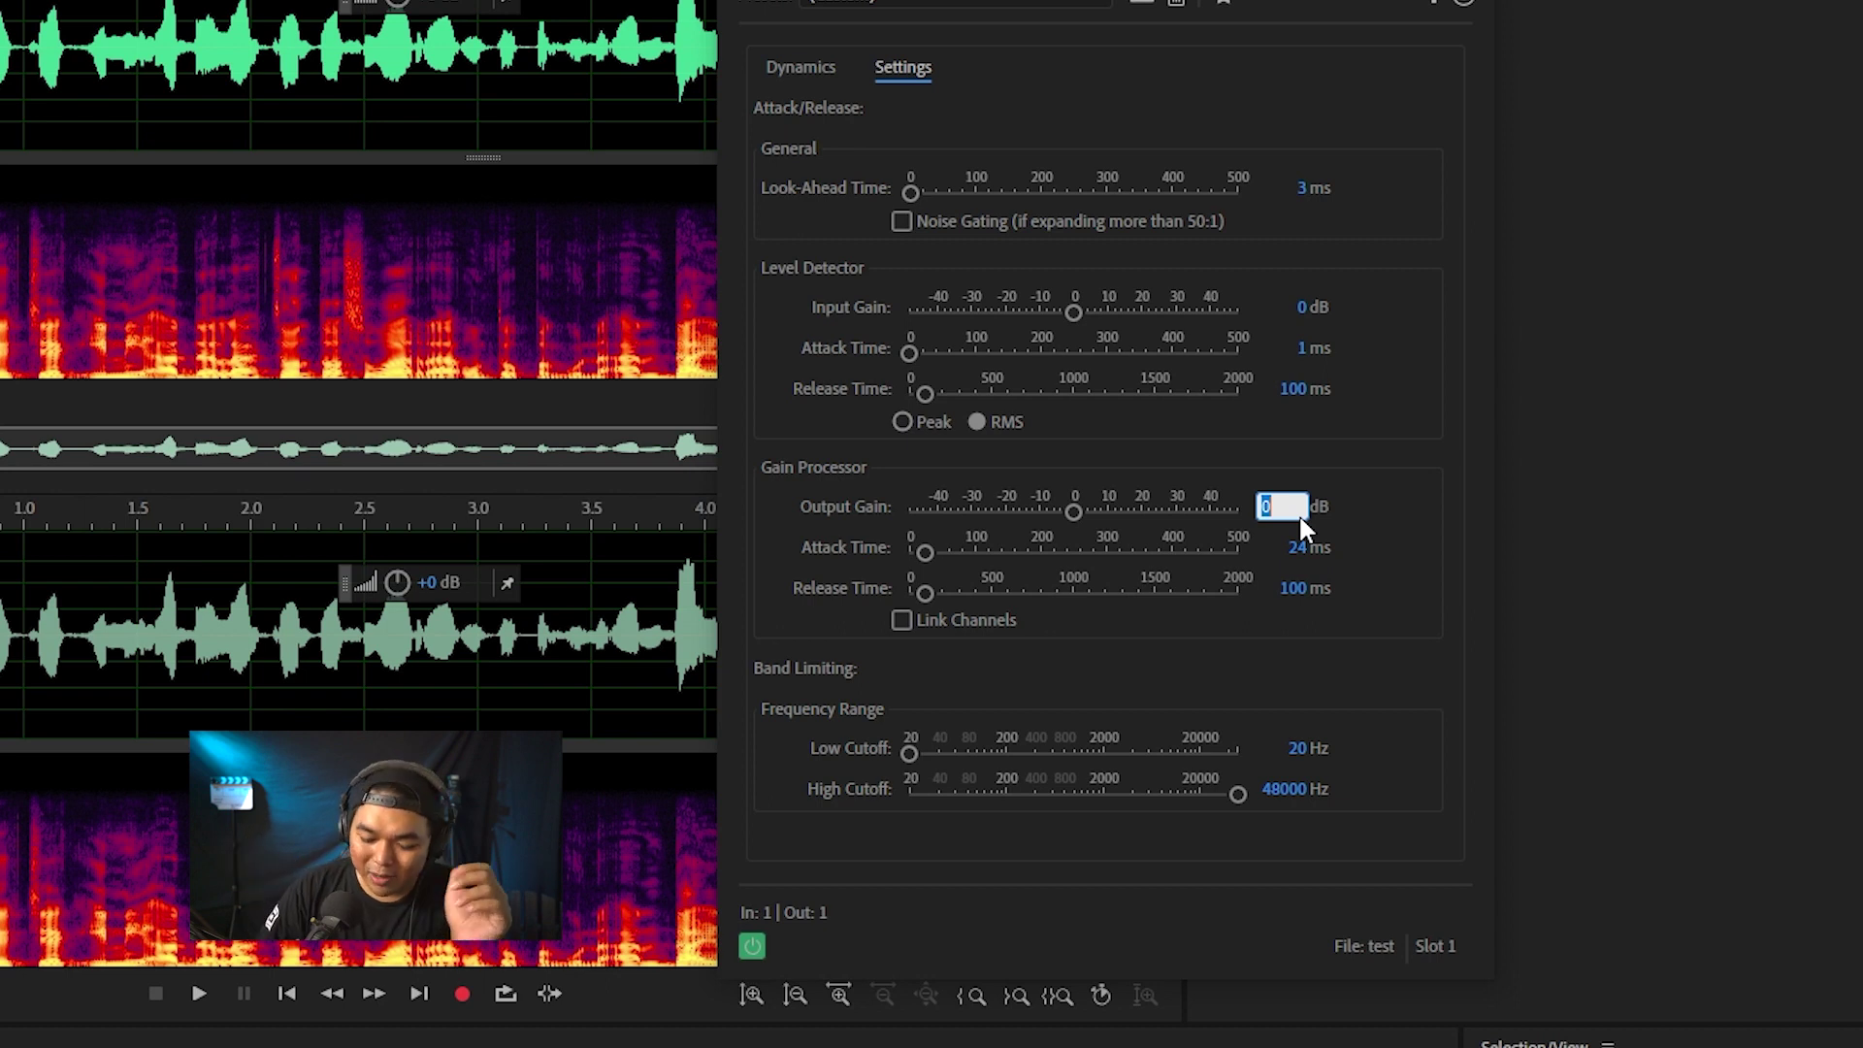
text(6)
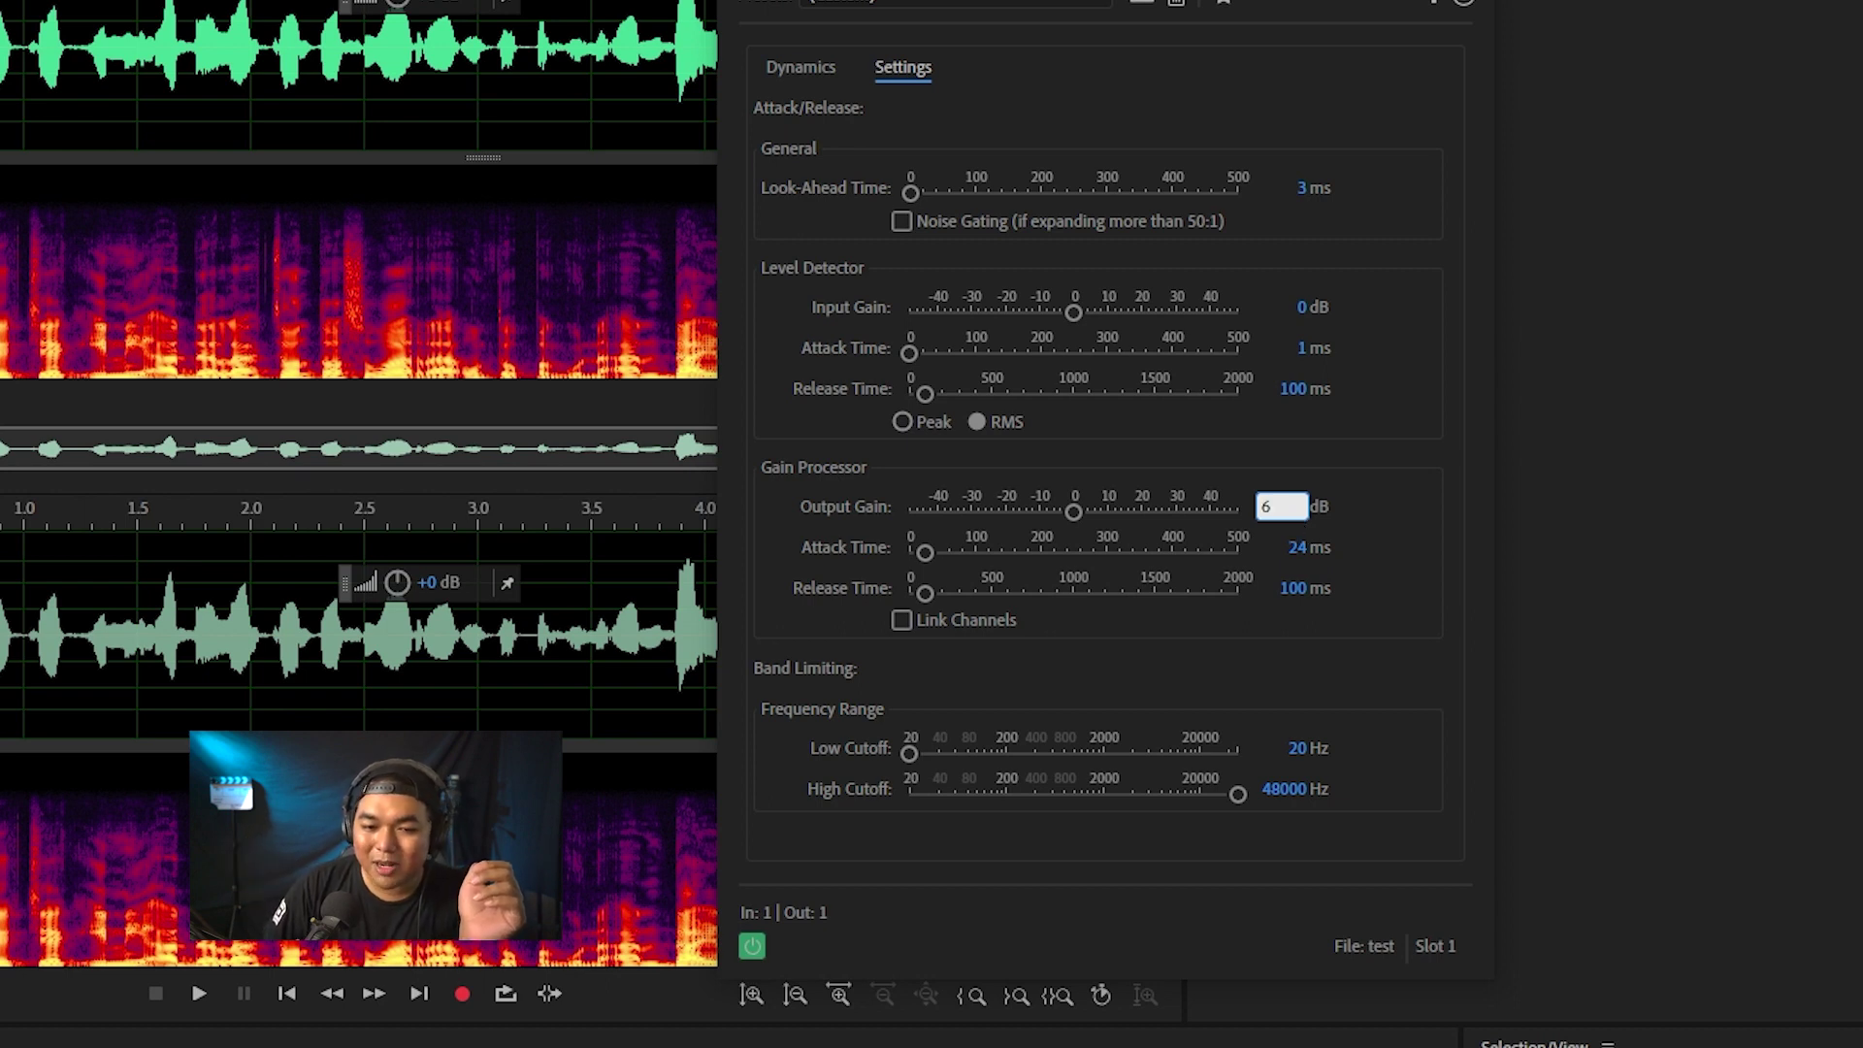
key(Return)
key(equal)
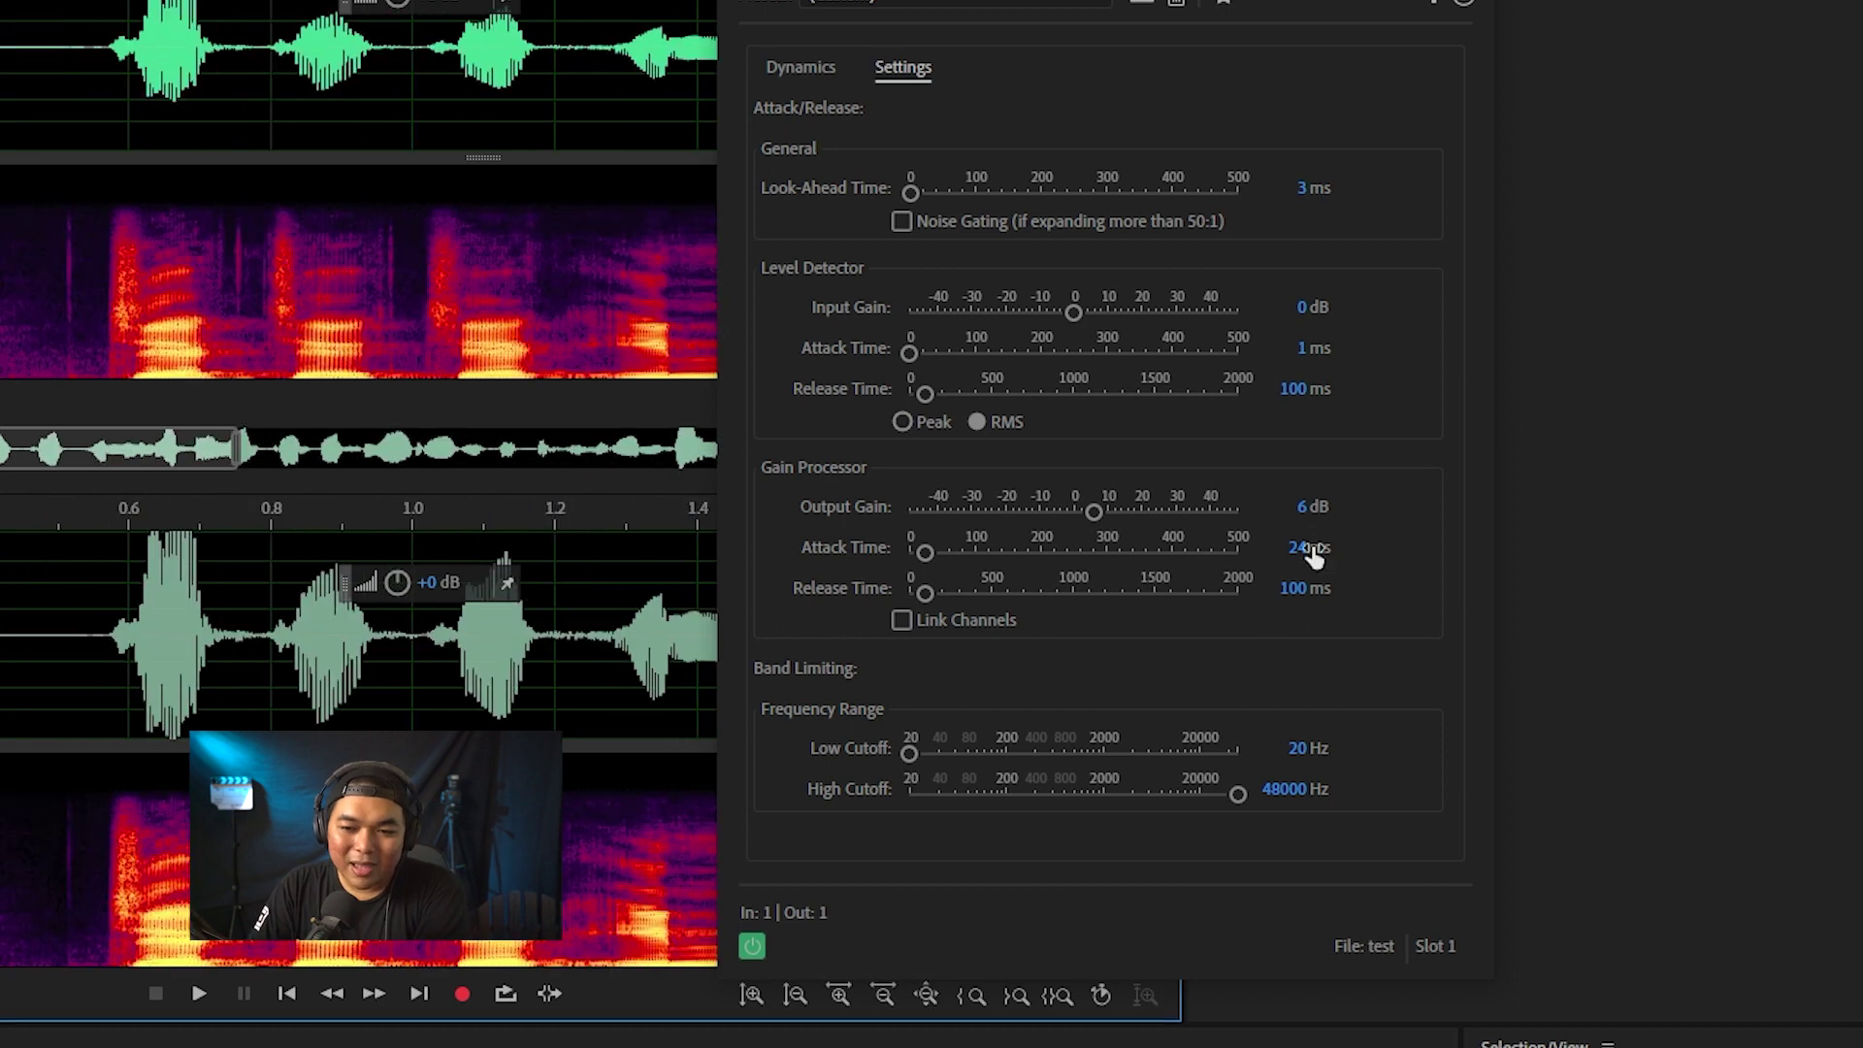
scroll(21, 519, up, 3)
drag(44, 456, 22, 466)
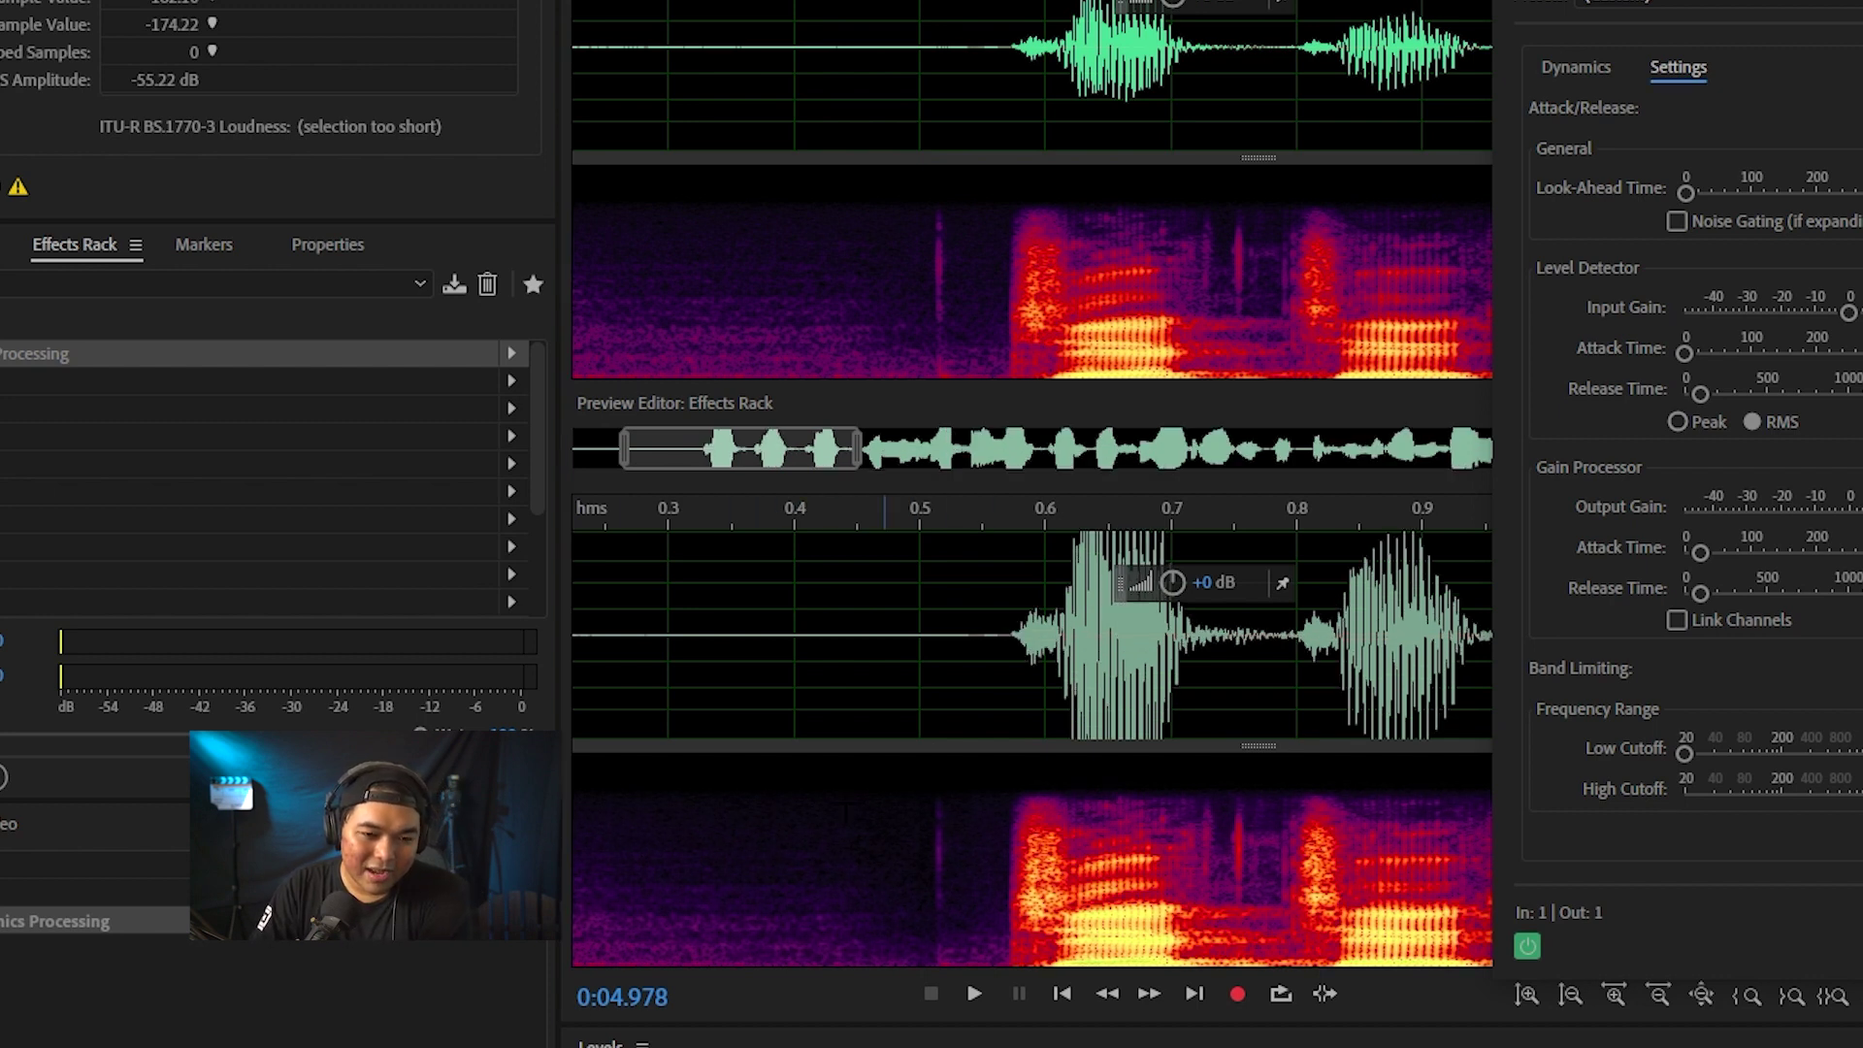
scroll(825, 713, down, 2)
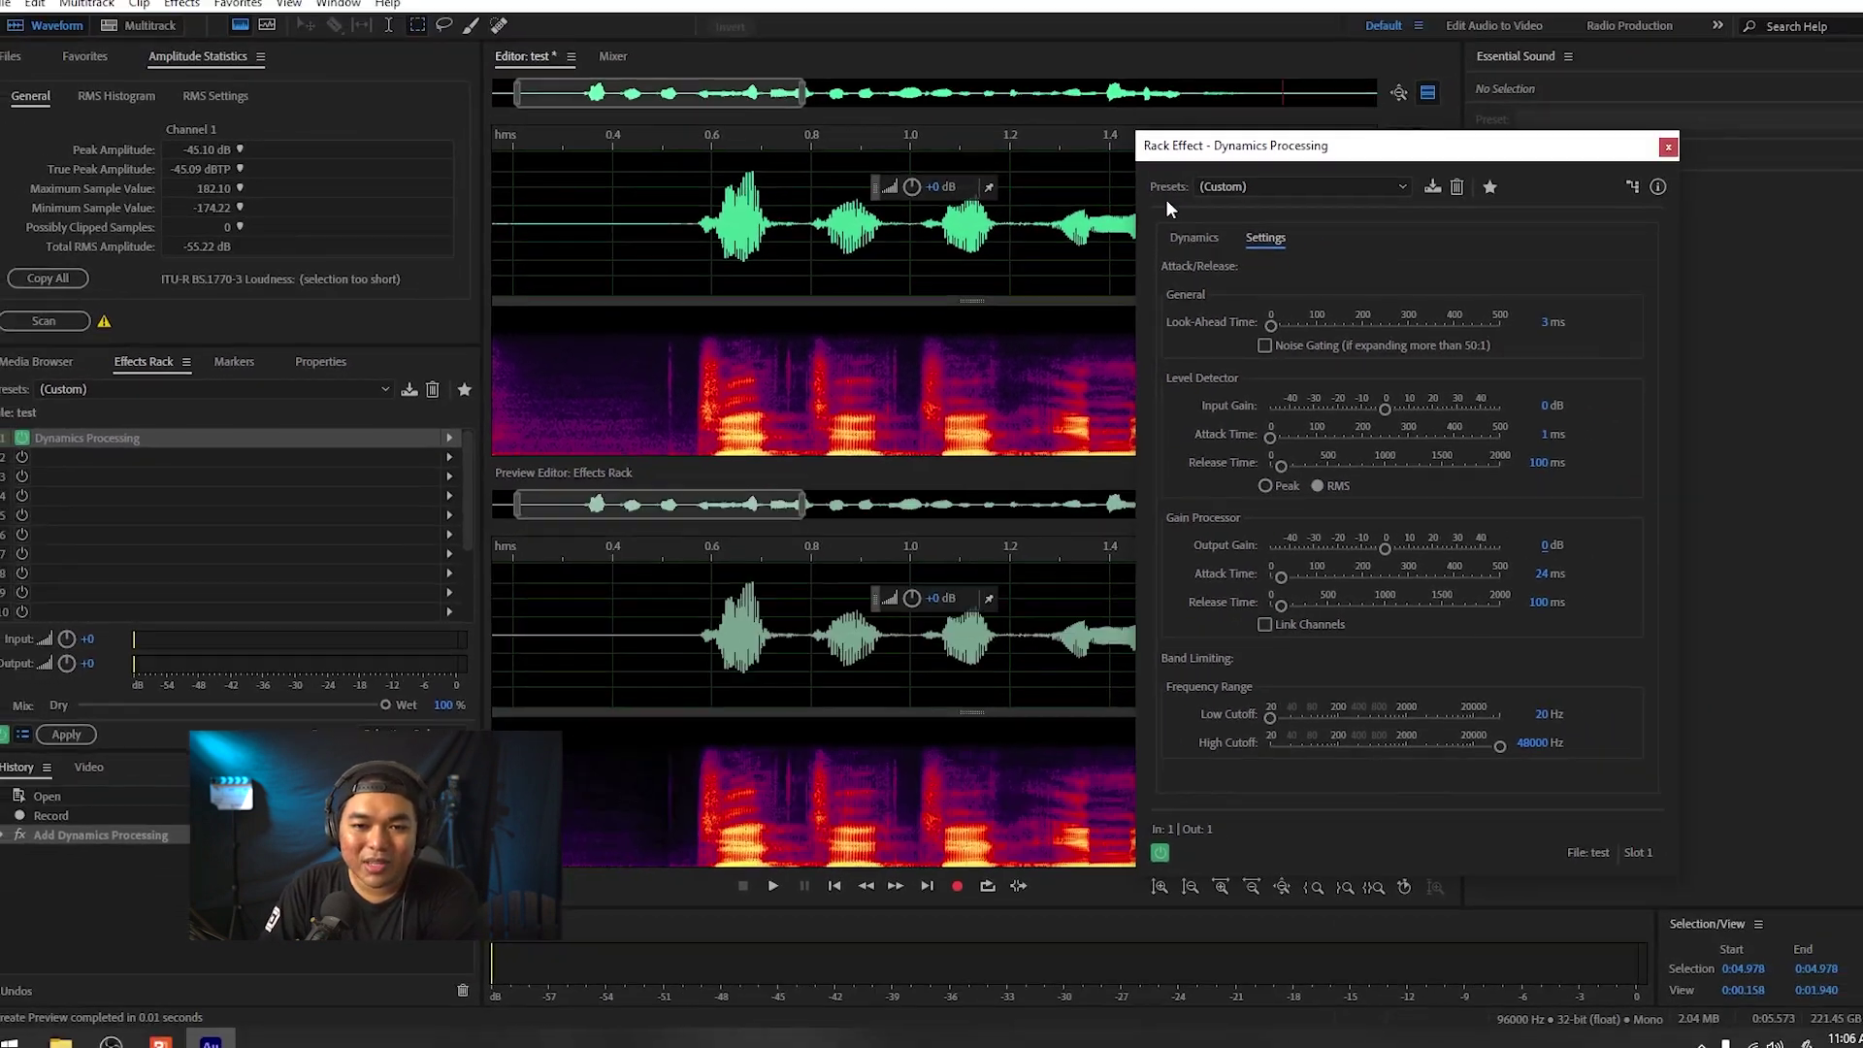
Step: Try a curve point at about -9 dB input raised to 0 dB output, and delete that point
click(1194, 237)
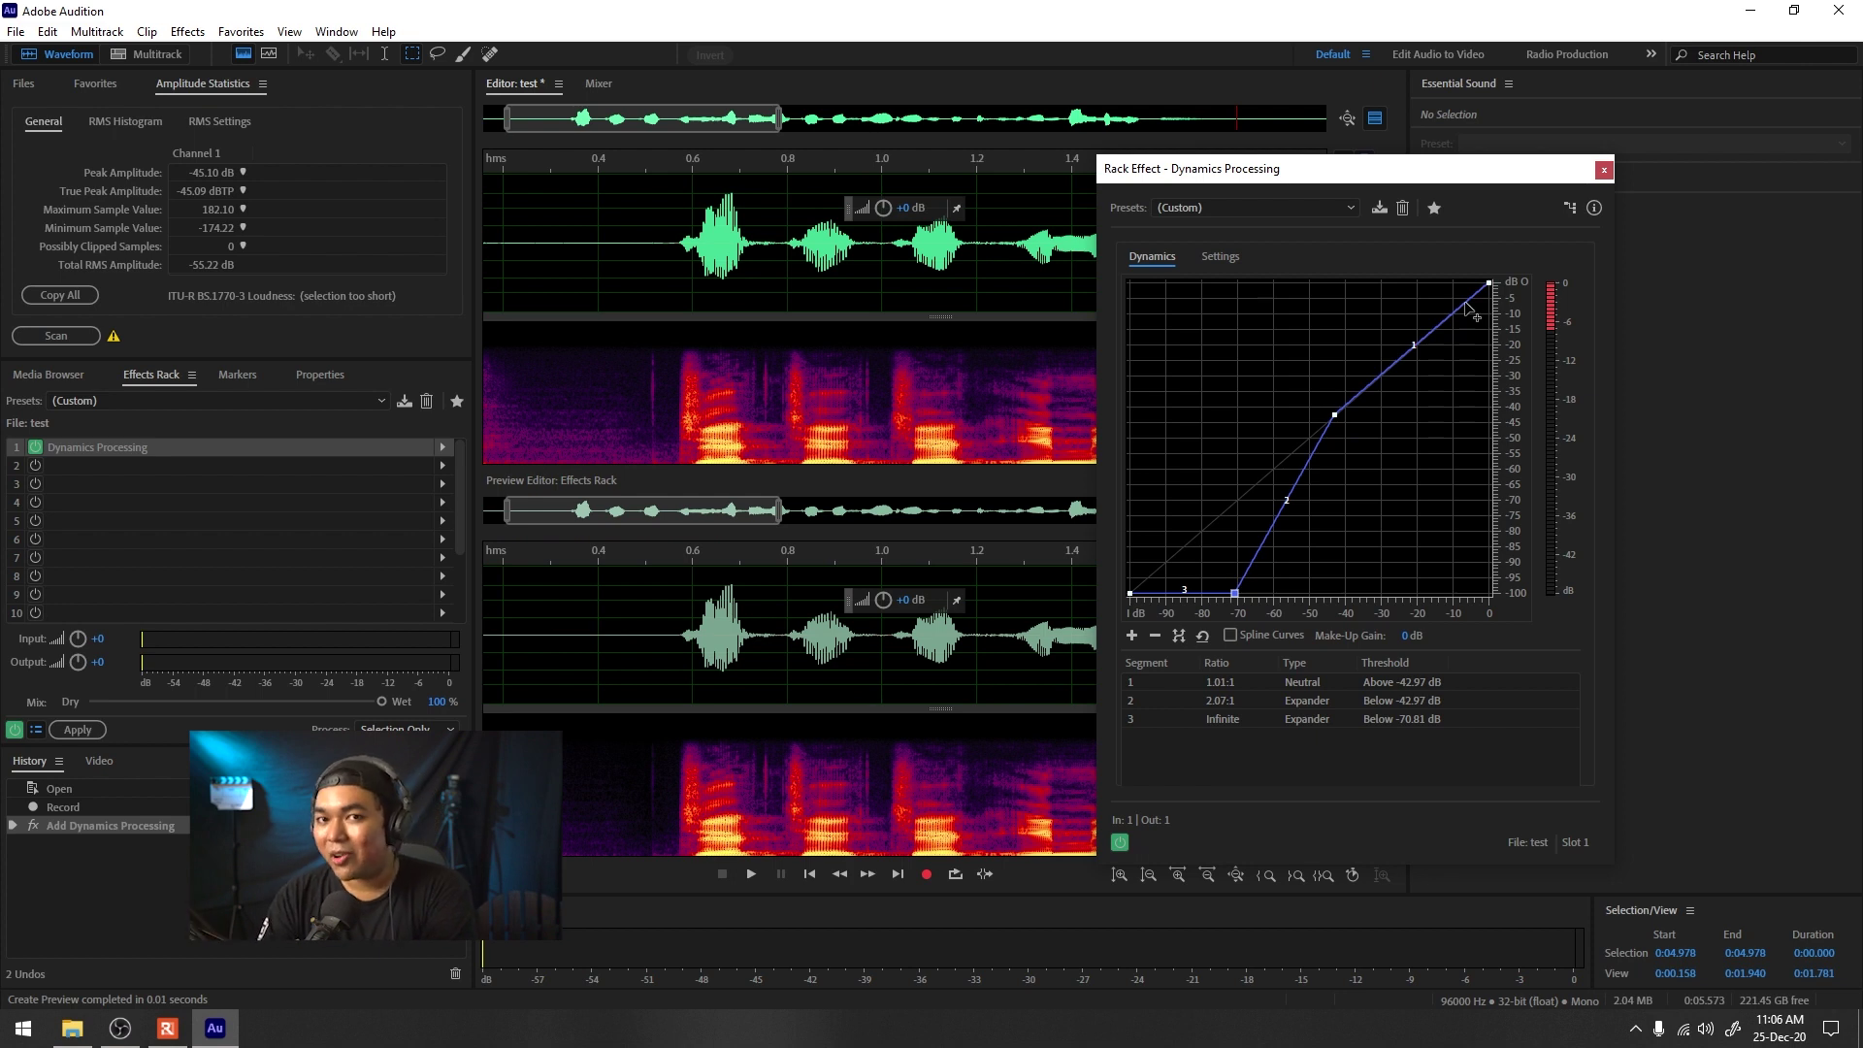
drag(1465, 303, 1457, 274)
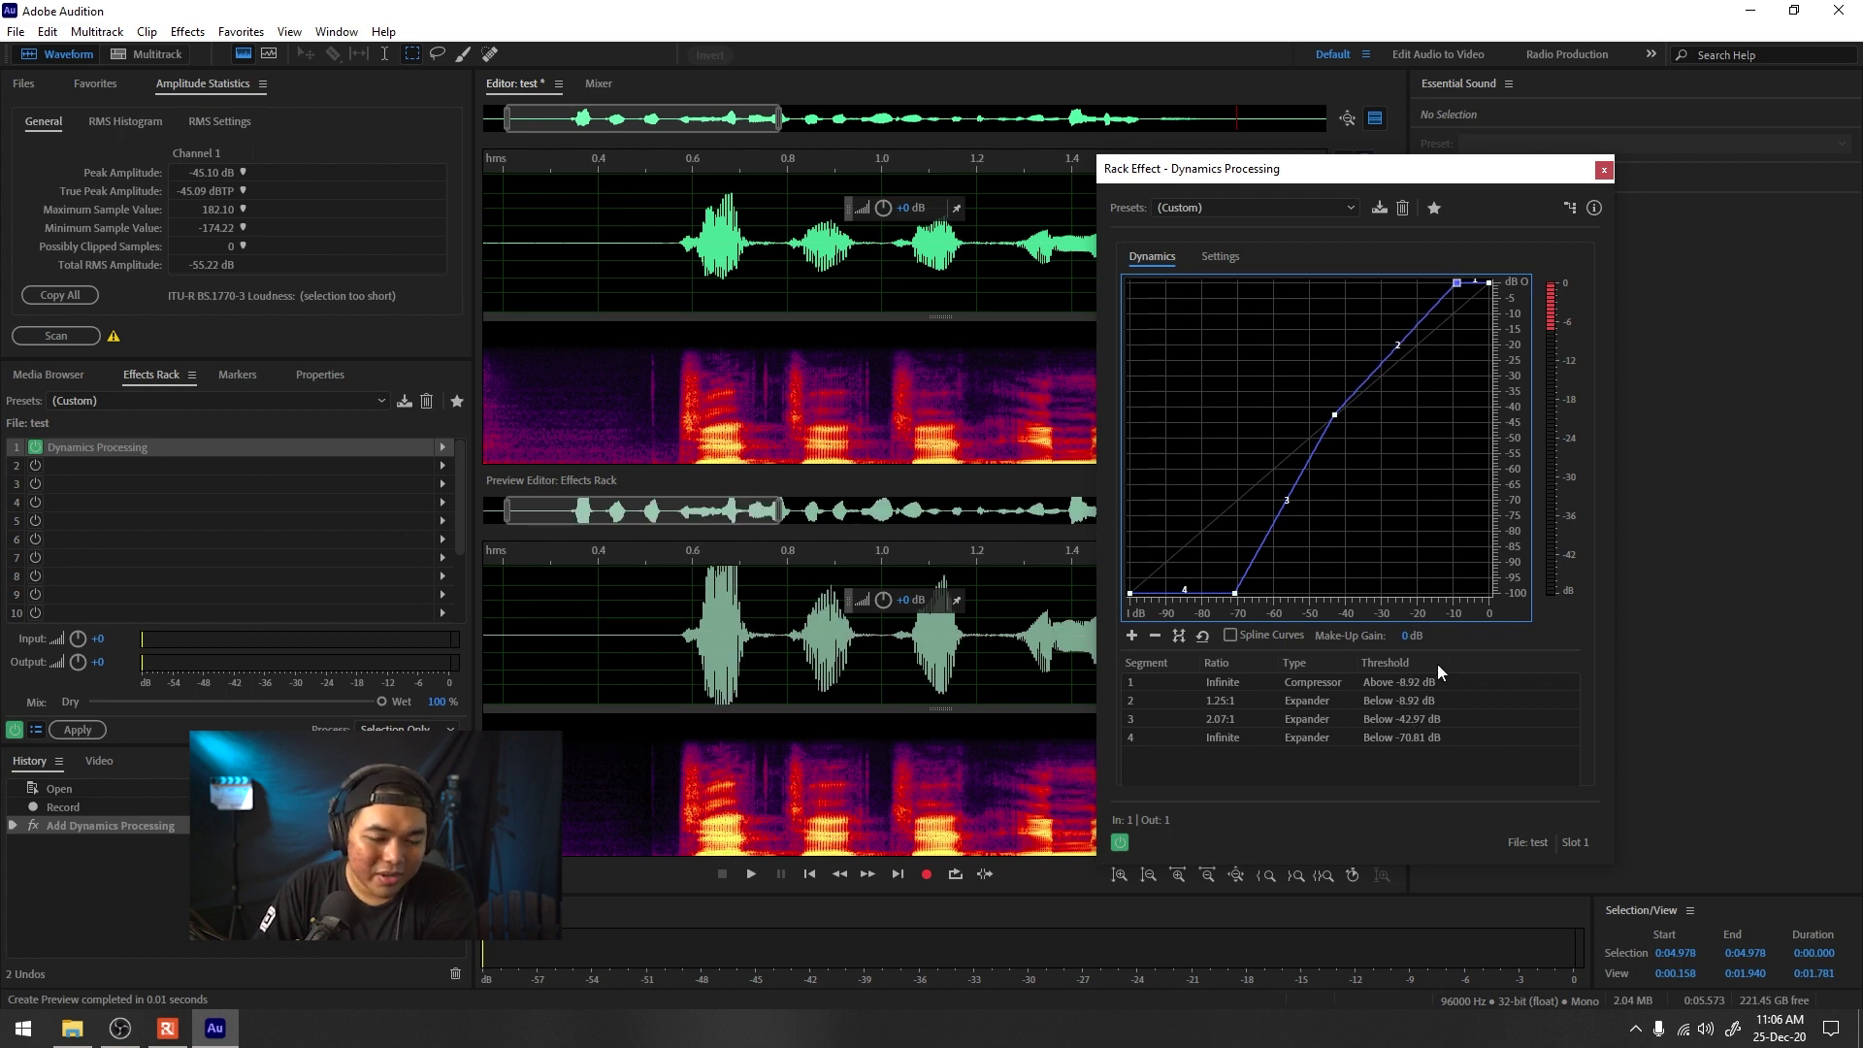
right_click(1457, 284)
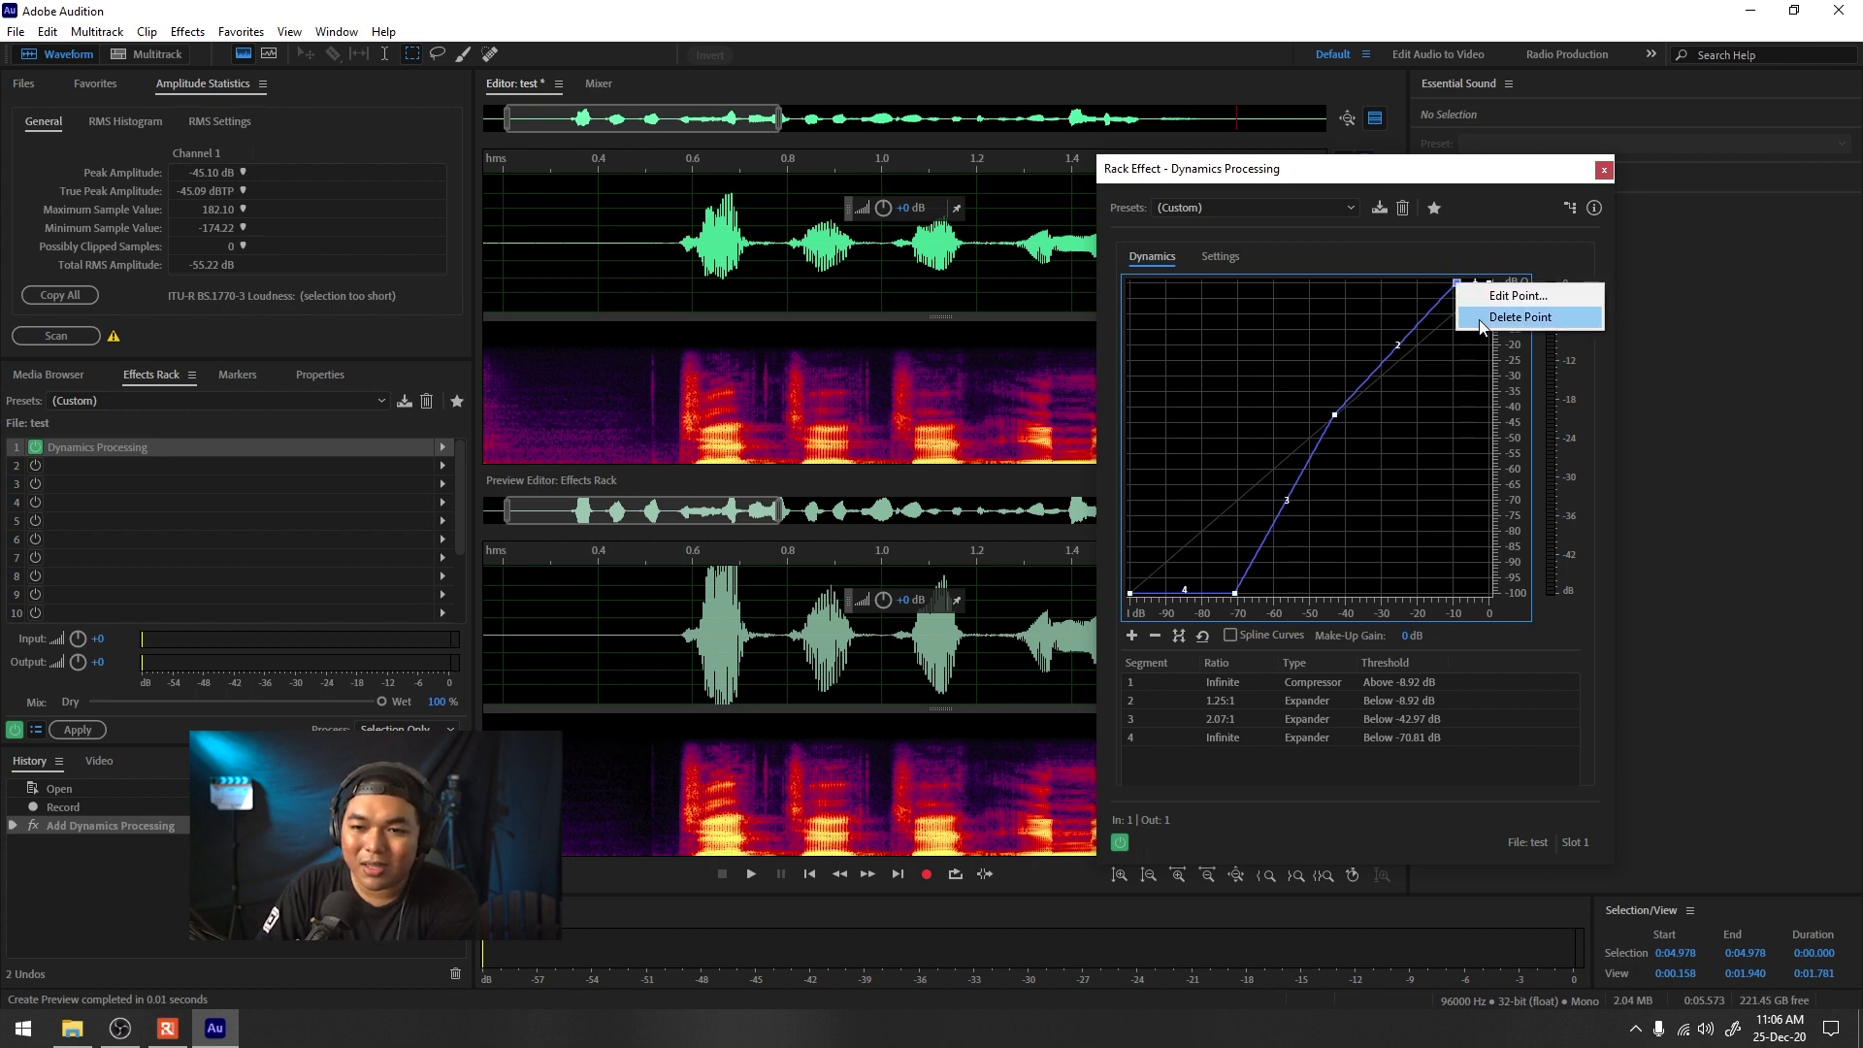
click(1485, 317)
Step: Limit the Dynamics Processing frequency range to a 20000 Hz high cutoff and a 150 Hz low cutoff
click(1220, 256)
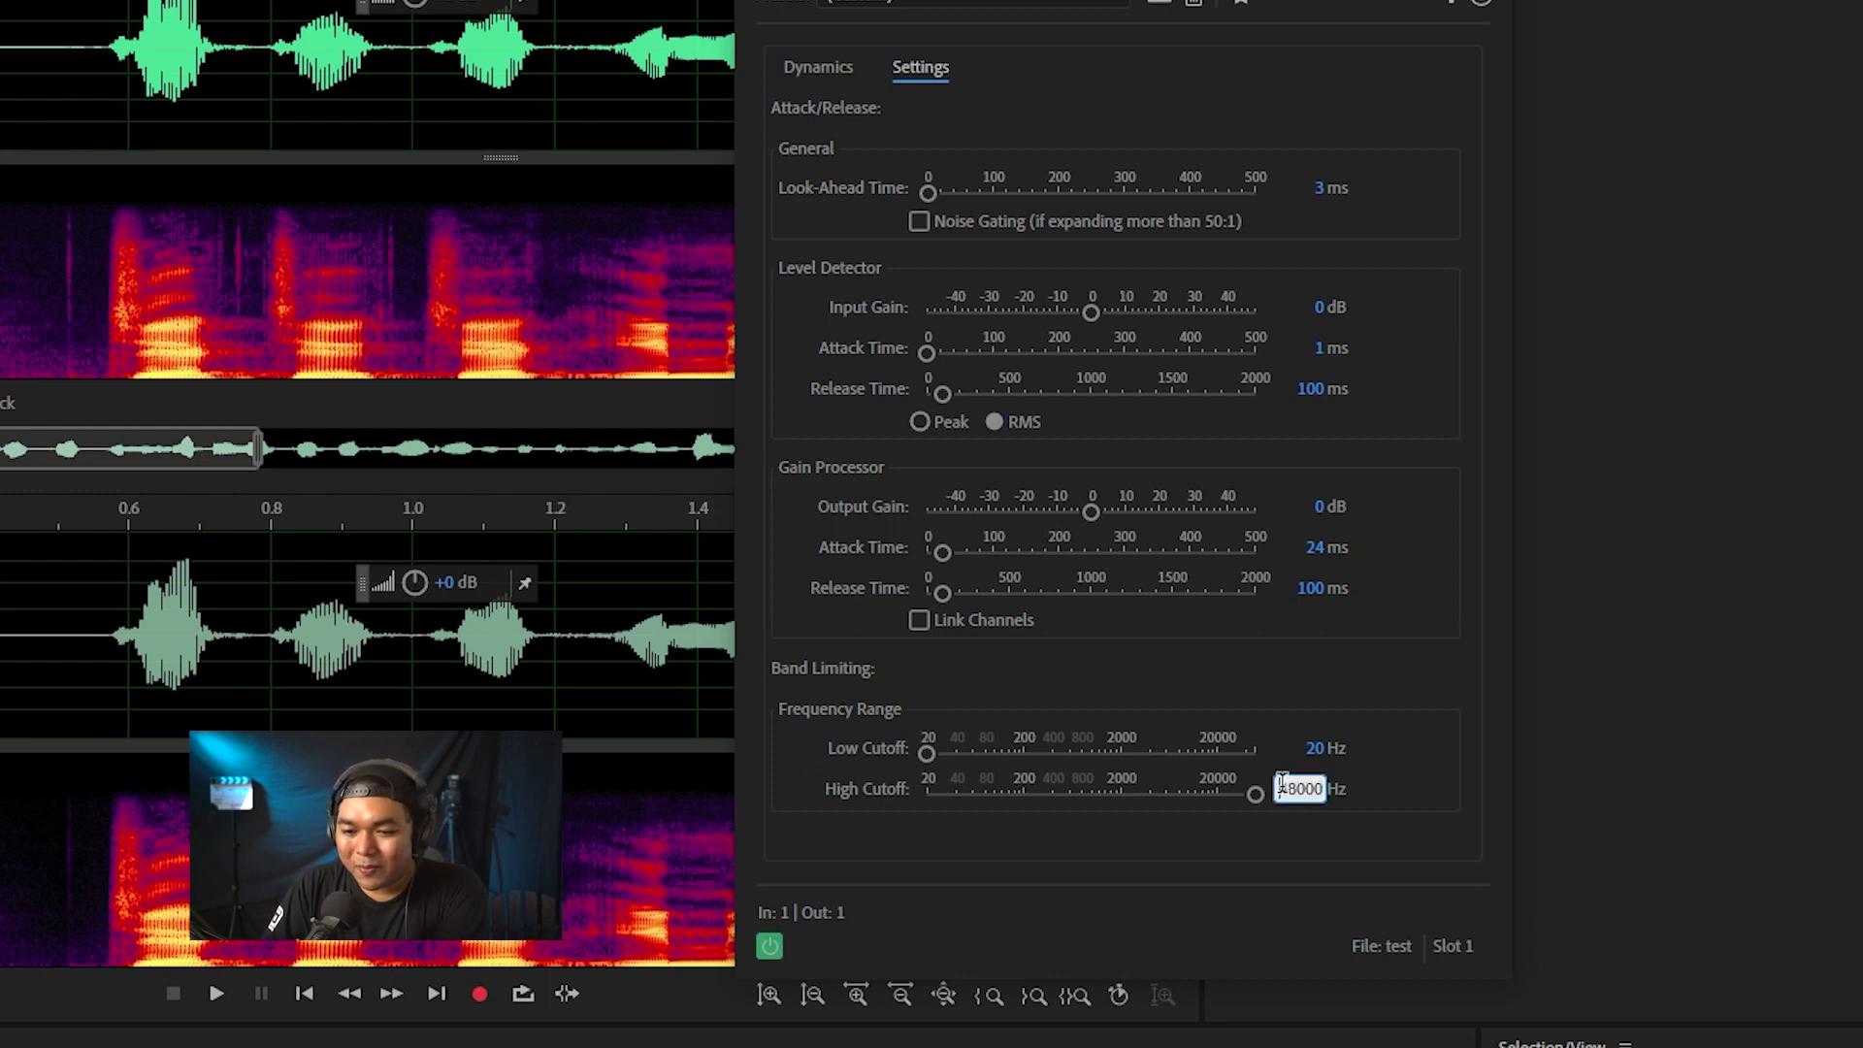
text(20000)
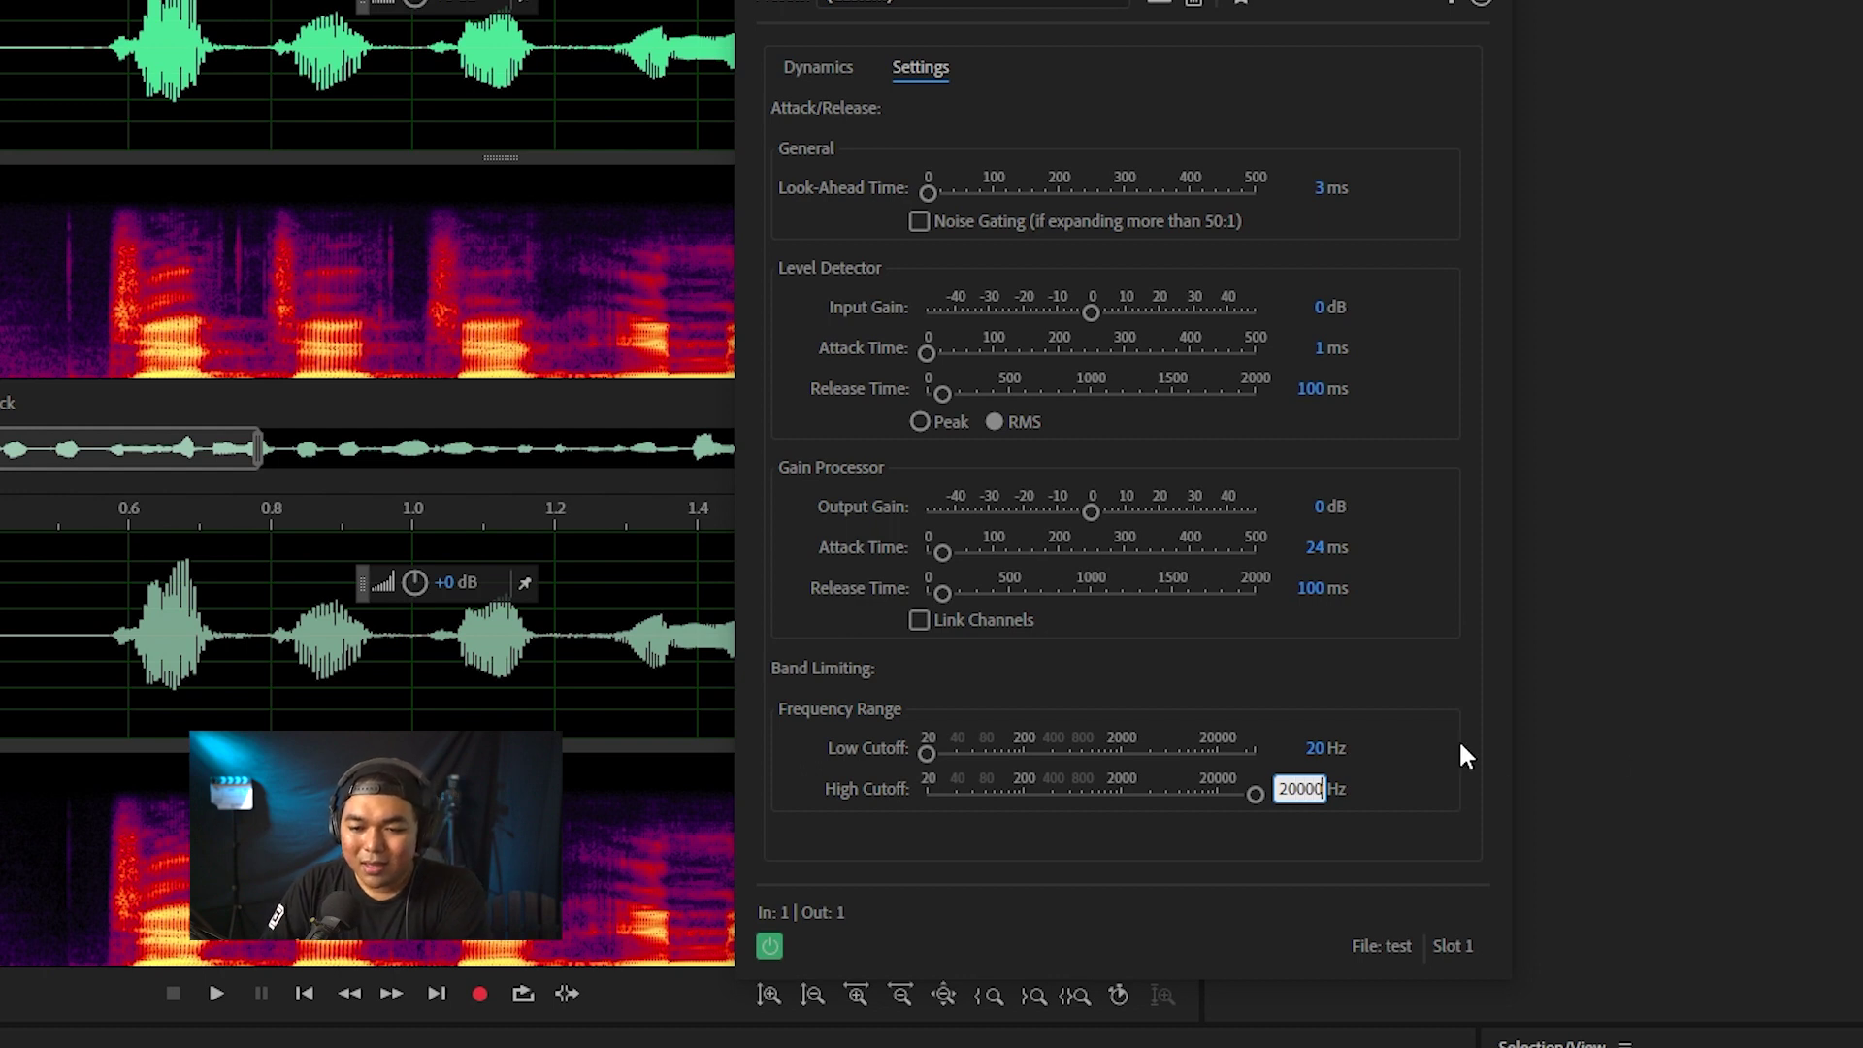
key(Return)
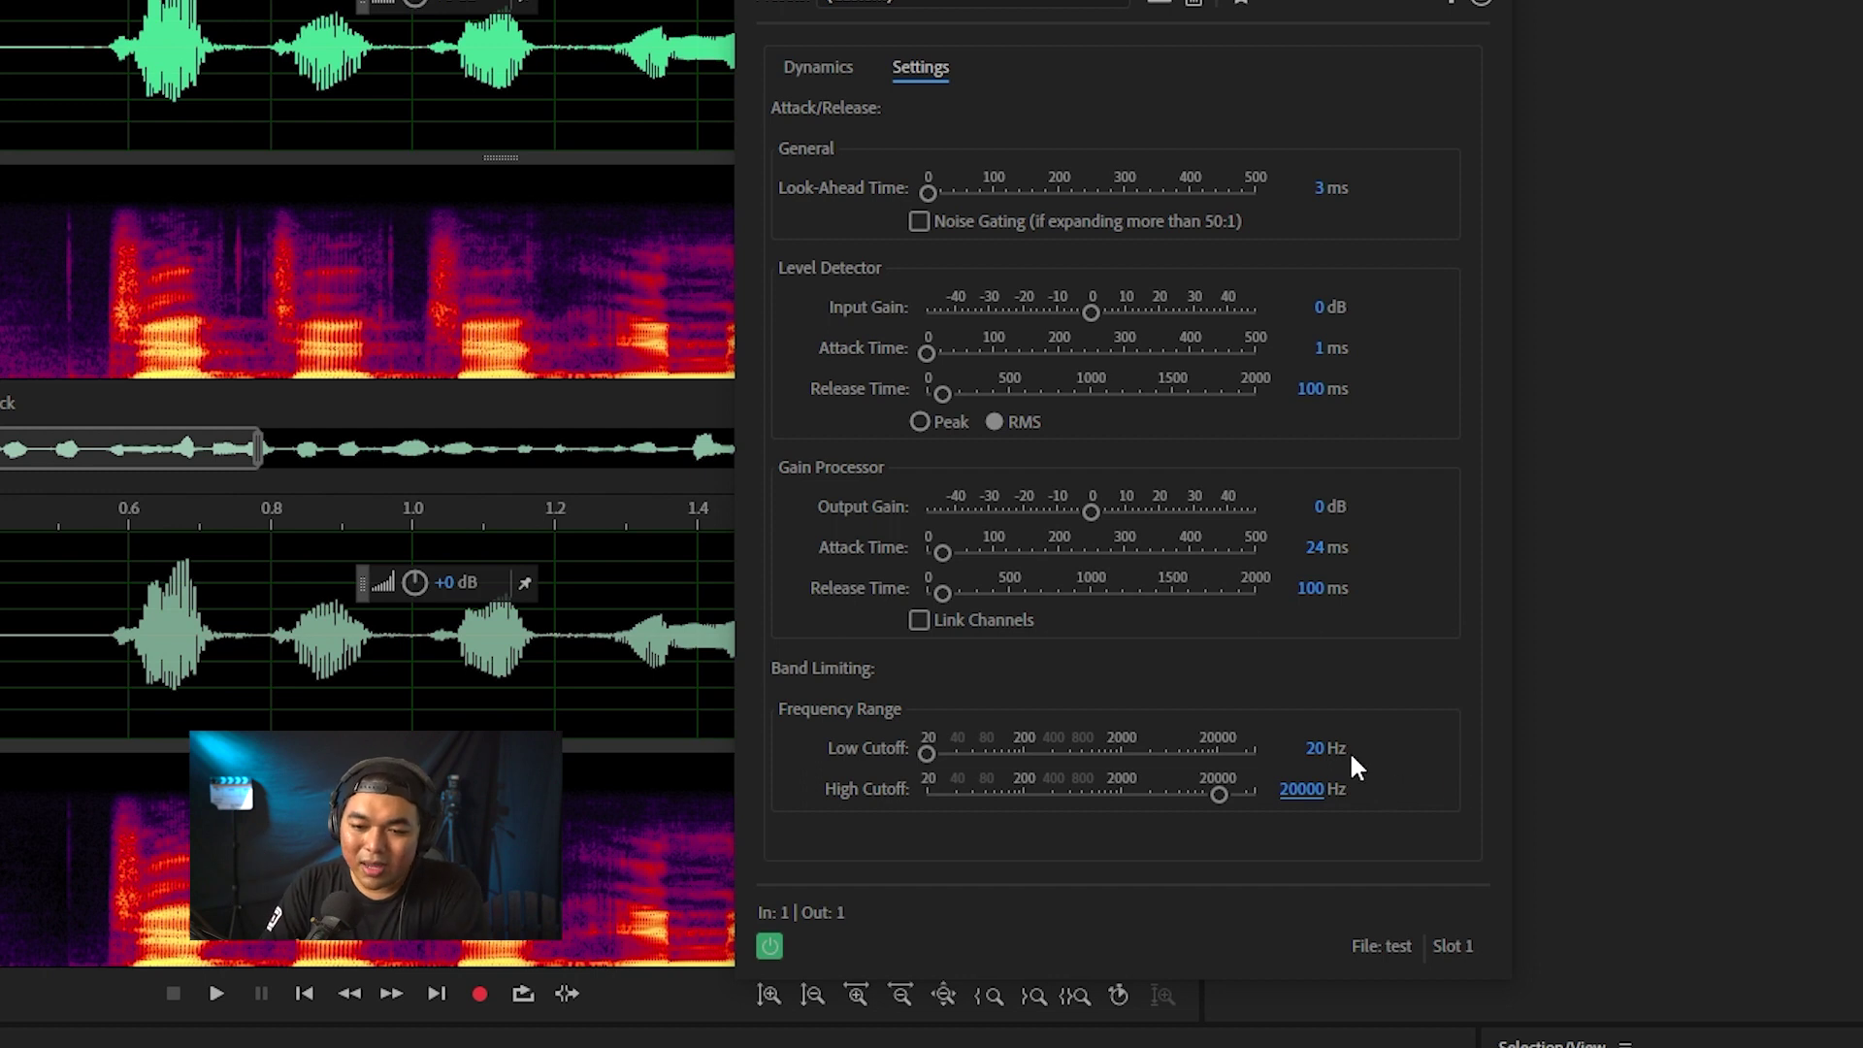
text(150)
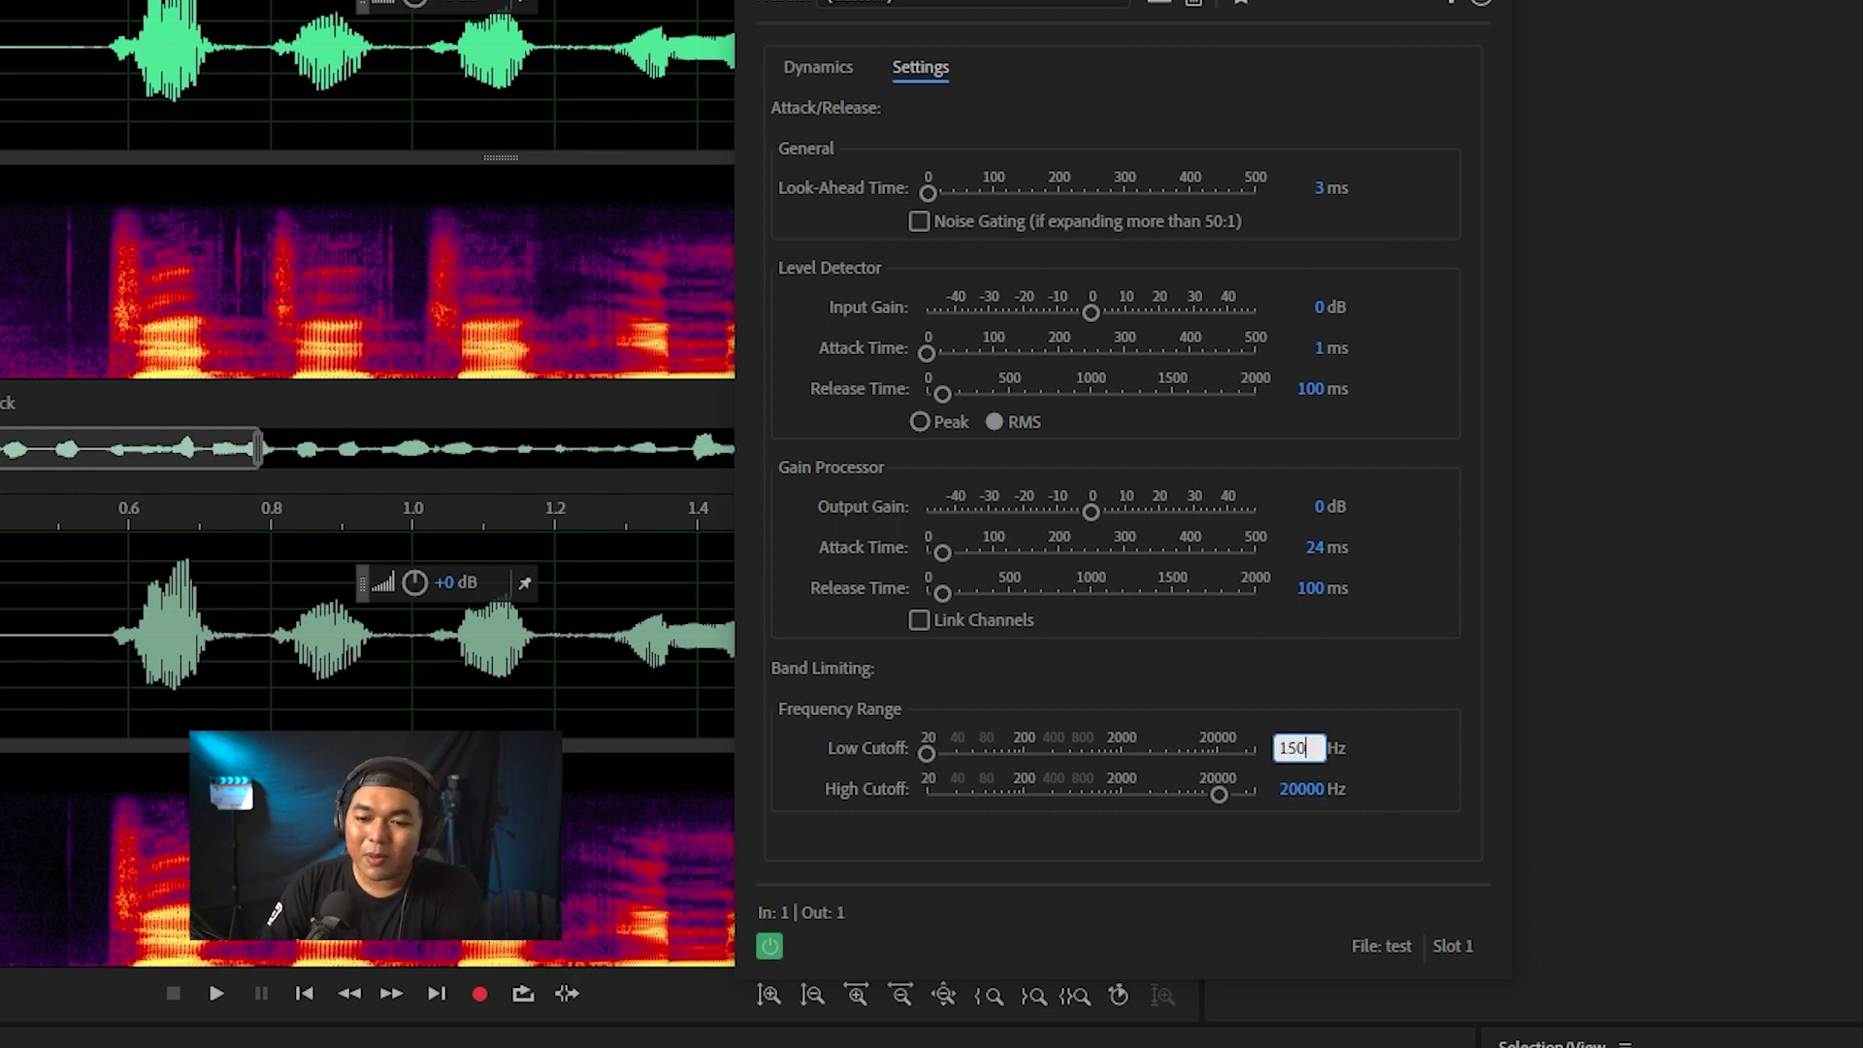
key(Return)
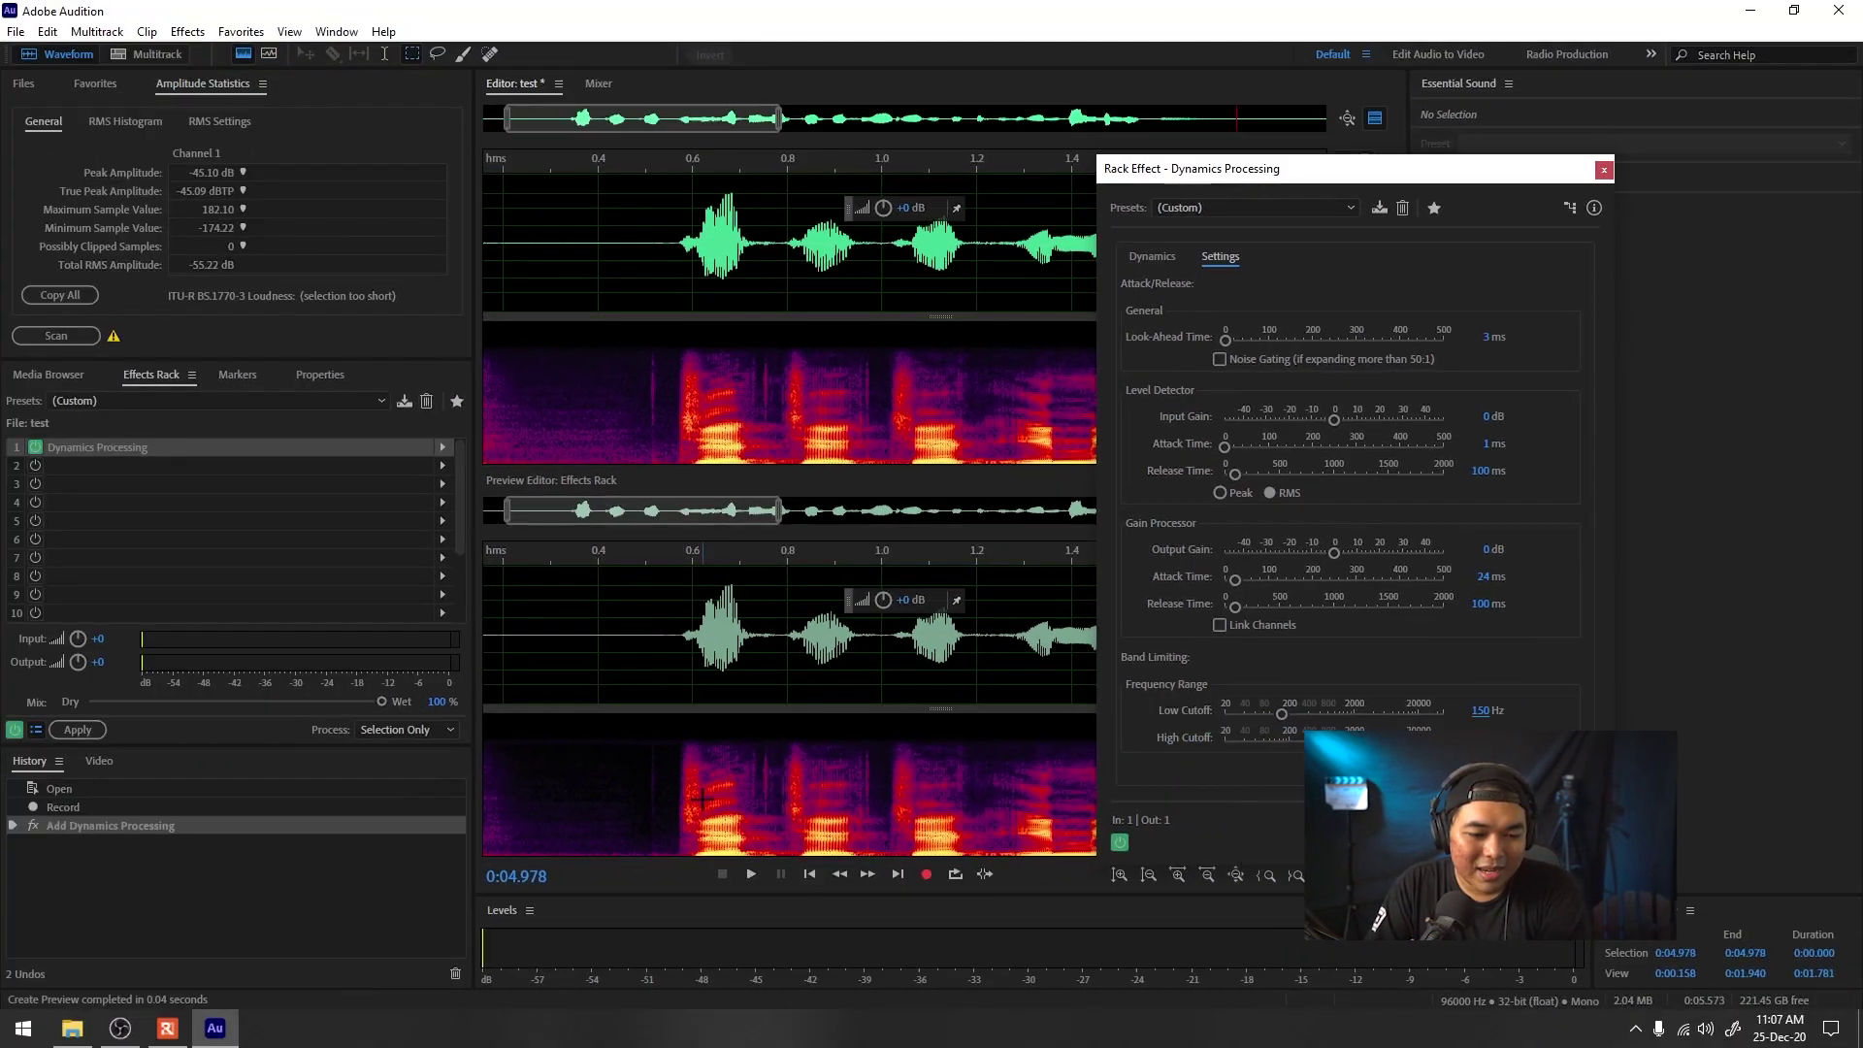
Step: Show the whole recording and play it from about 0.25 s to hear the band-limited processing
double_click(761, 512)
click(521, 551)
key(space)
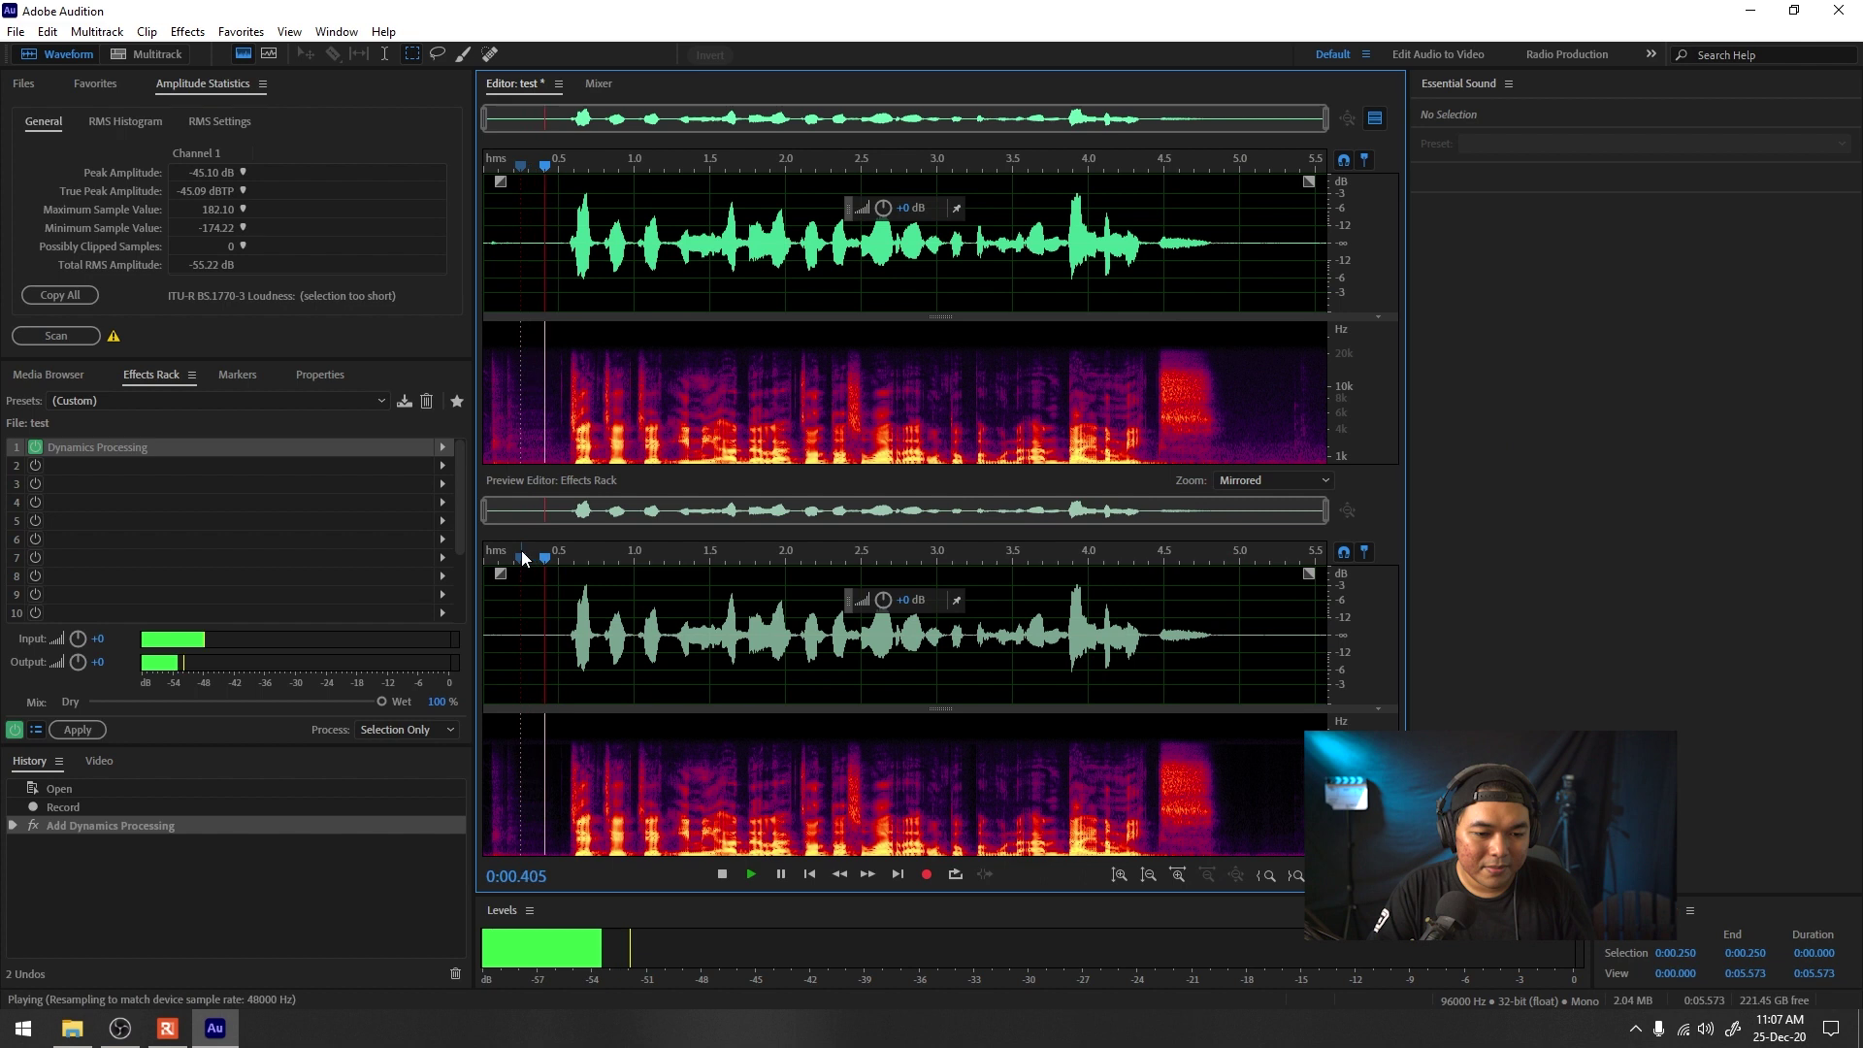